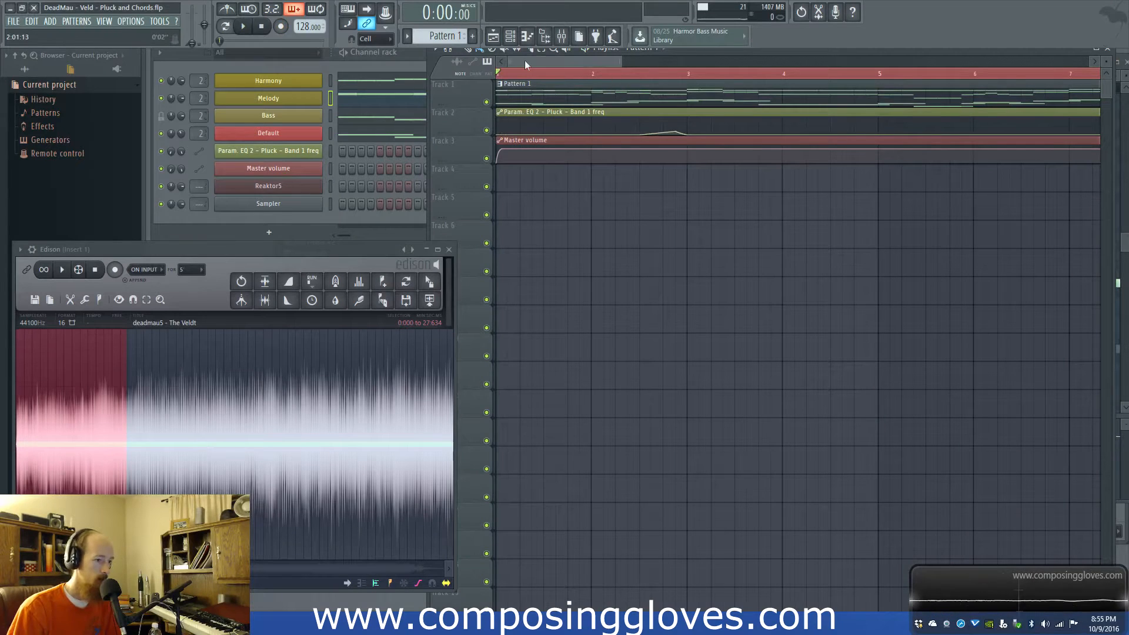
- Play the arrangement in the playlist from the beginning and stop playback
scroll(605, 133, "down", 4)
key("space")
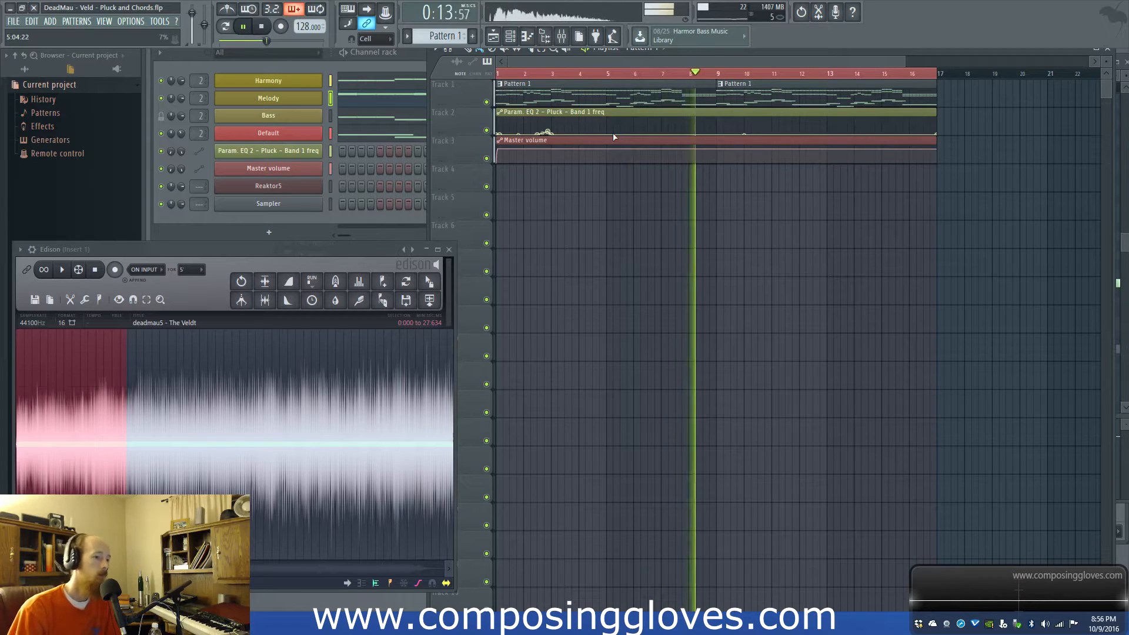
key("space")
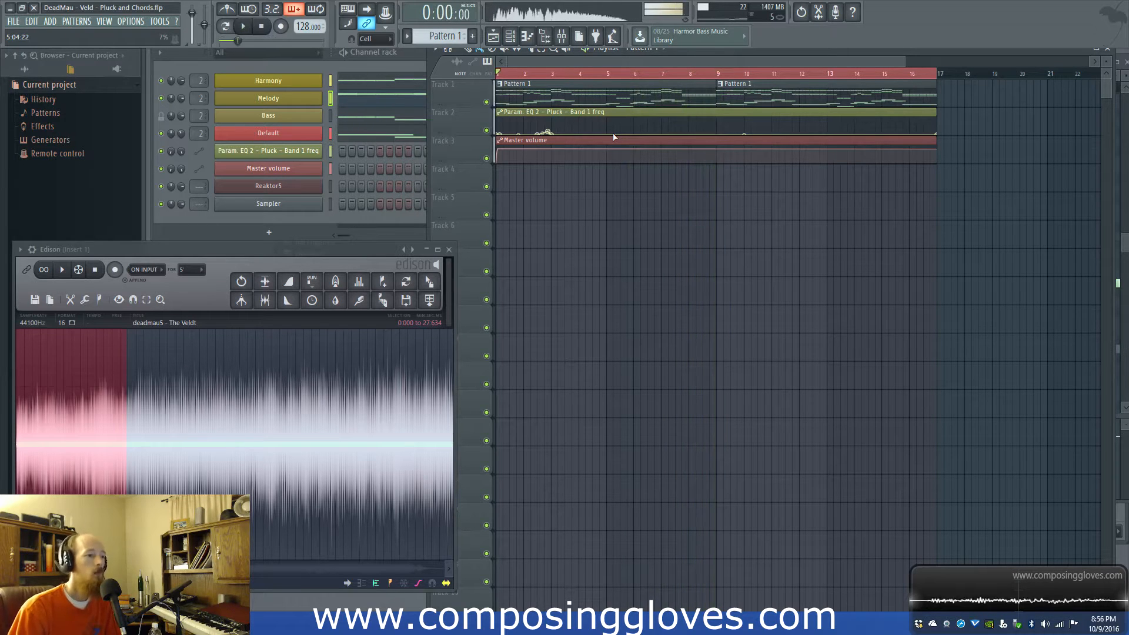
- Look over the pattern and automation clips in the playlist and select the first Pattern 1 clip
scroll(590, 121, "down", 2)
scroll(564, 139, "up", 4)
scroll(605, 153, "down", 2)
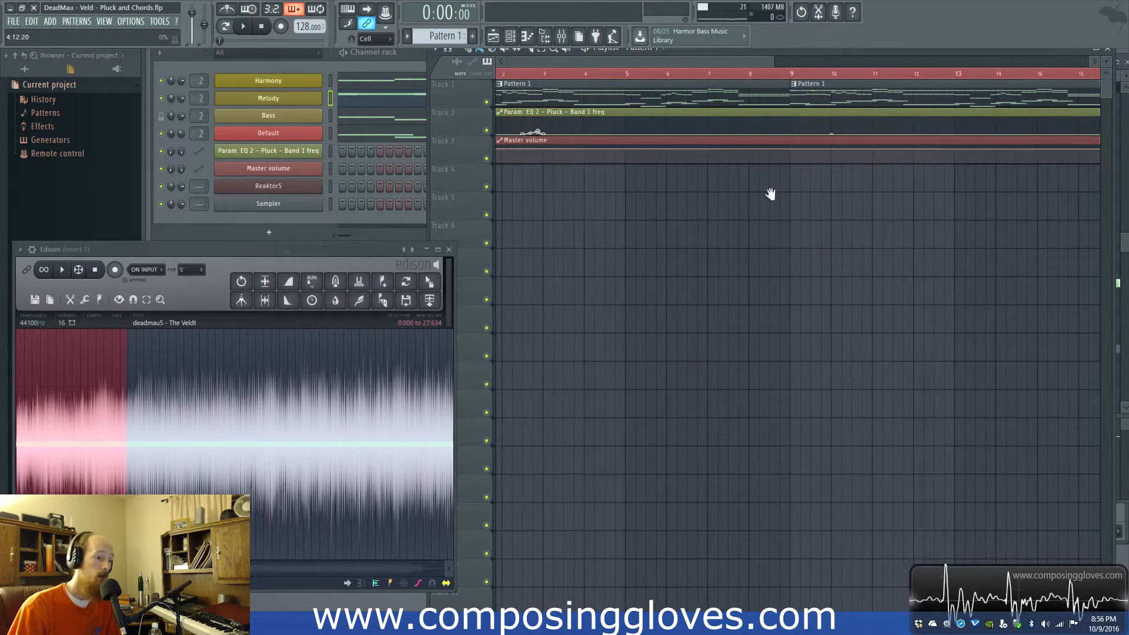
left_click_drag(624, 94, 917, 209)
left_click(650, 194, "ctrl")
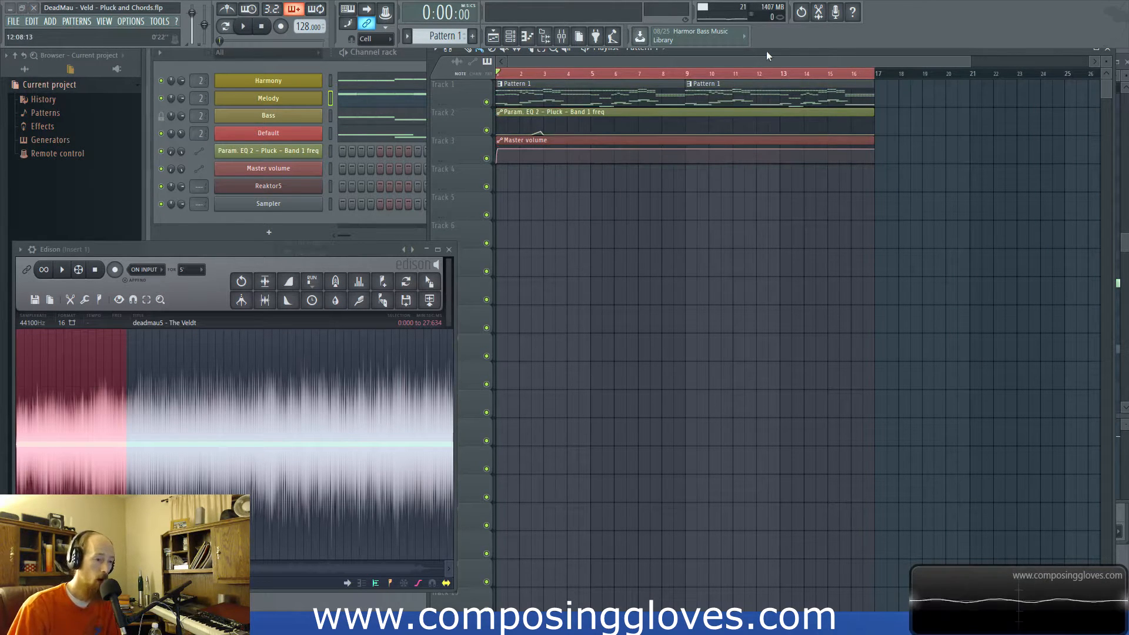
scroll(535, 161, "up", 2)
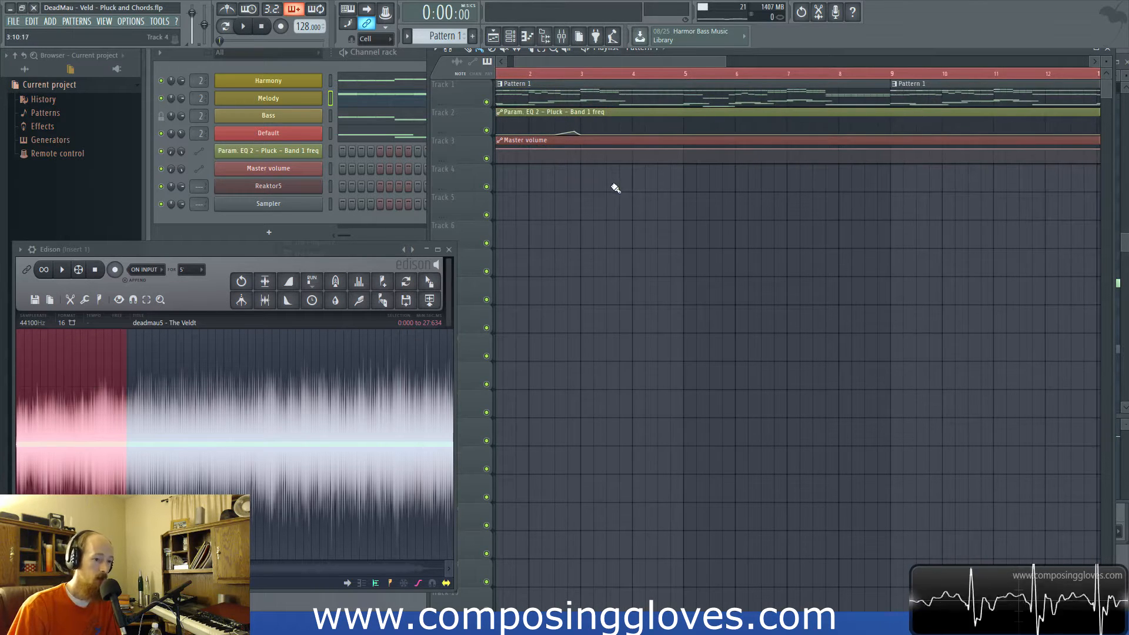
scroll(614, 187, "down", 2)
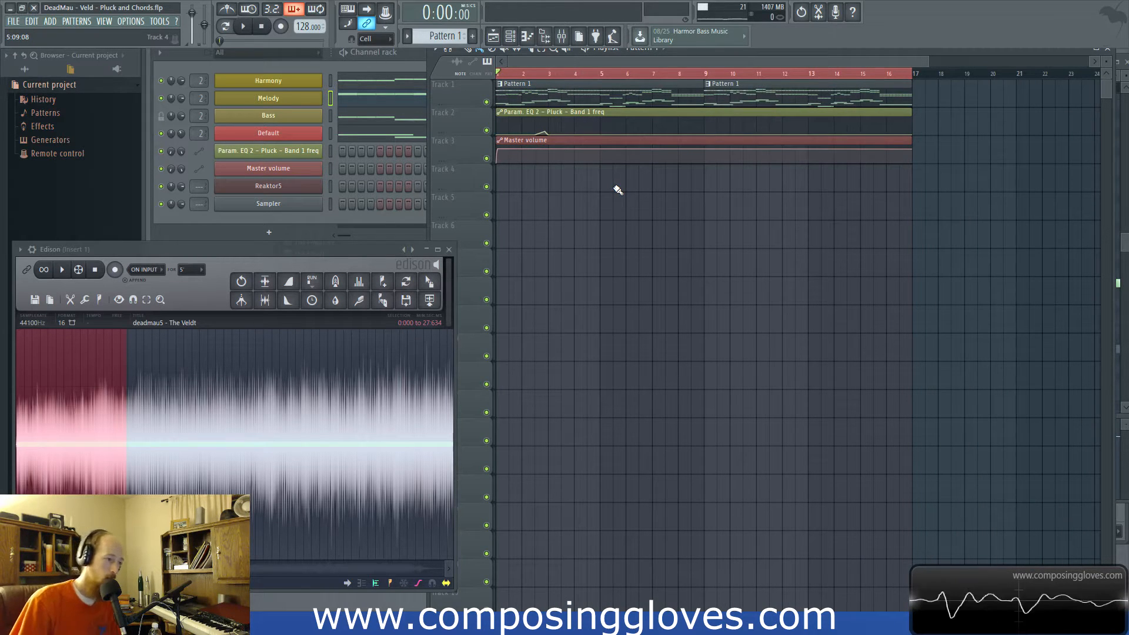
left_click_drag(625, 89, 744, 96)
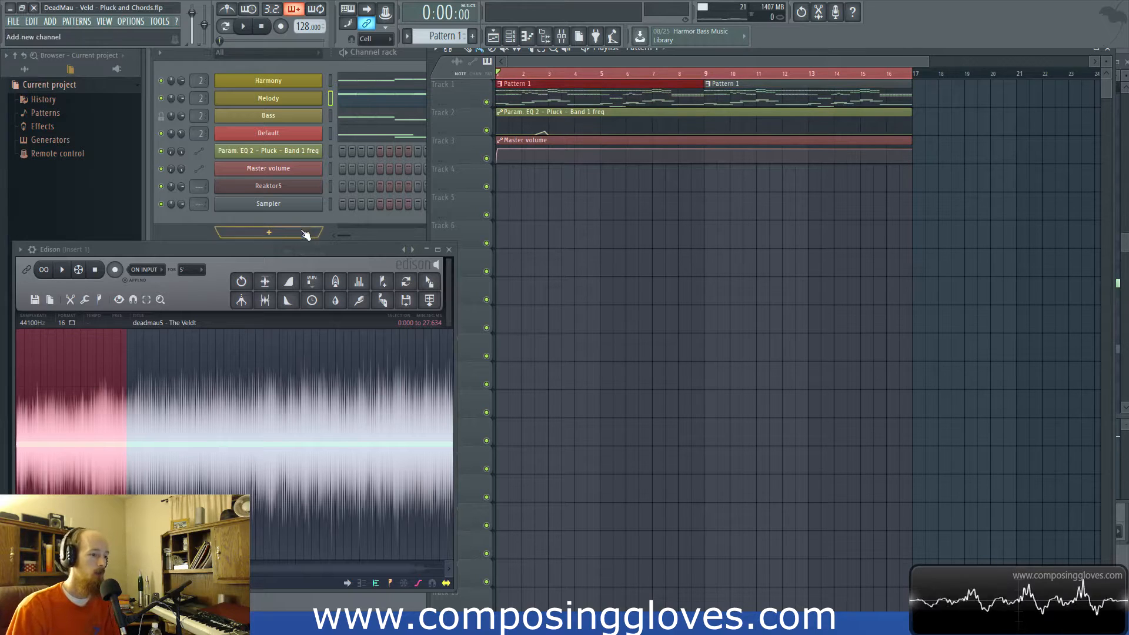
- Play the selected opening section of the deadmau5 - The Veldt reference in Edison and stop it
left_click(248, 249)
key("space")
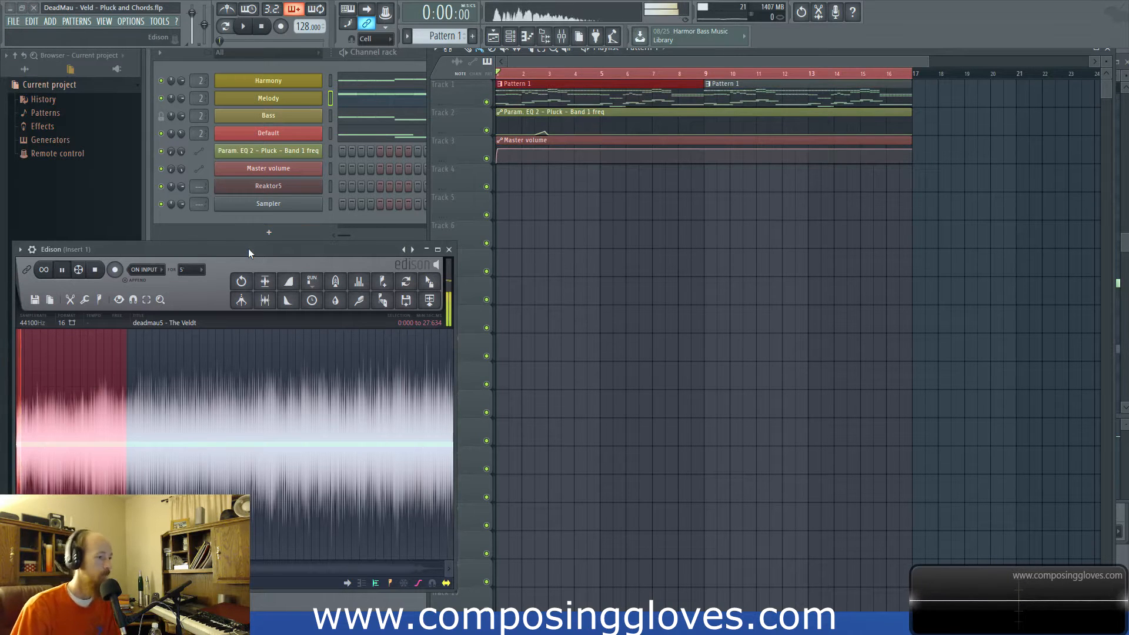
key("space")
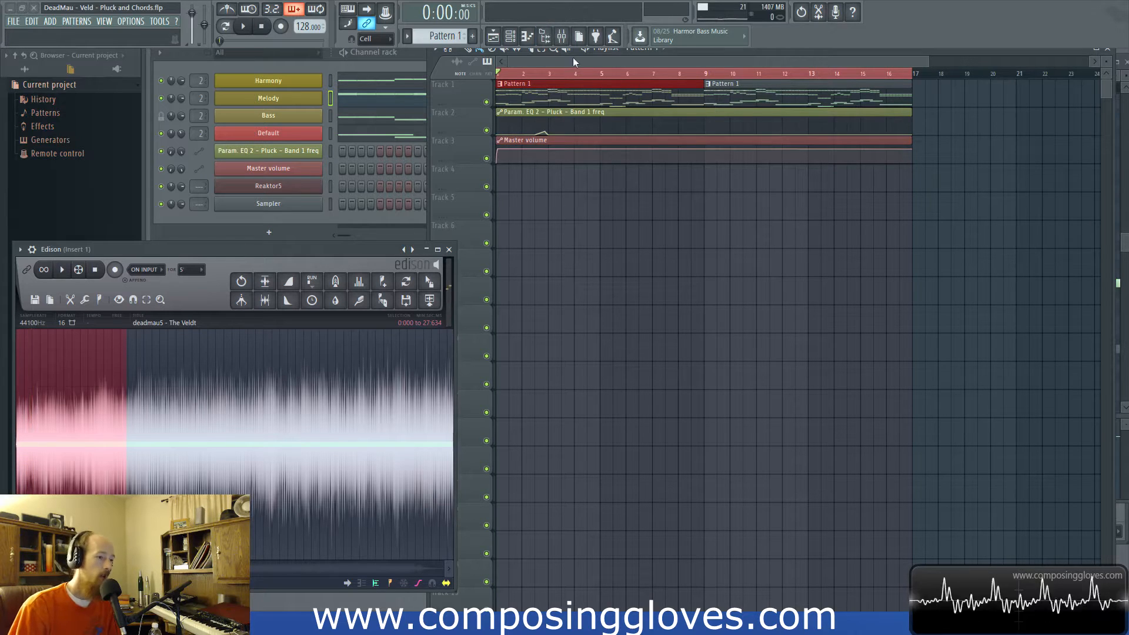
- Open the Melody channel's Reaktor Monark instrument to view its settings, and close it again
scroll(523, 154, "up", 4)
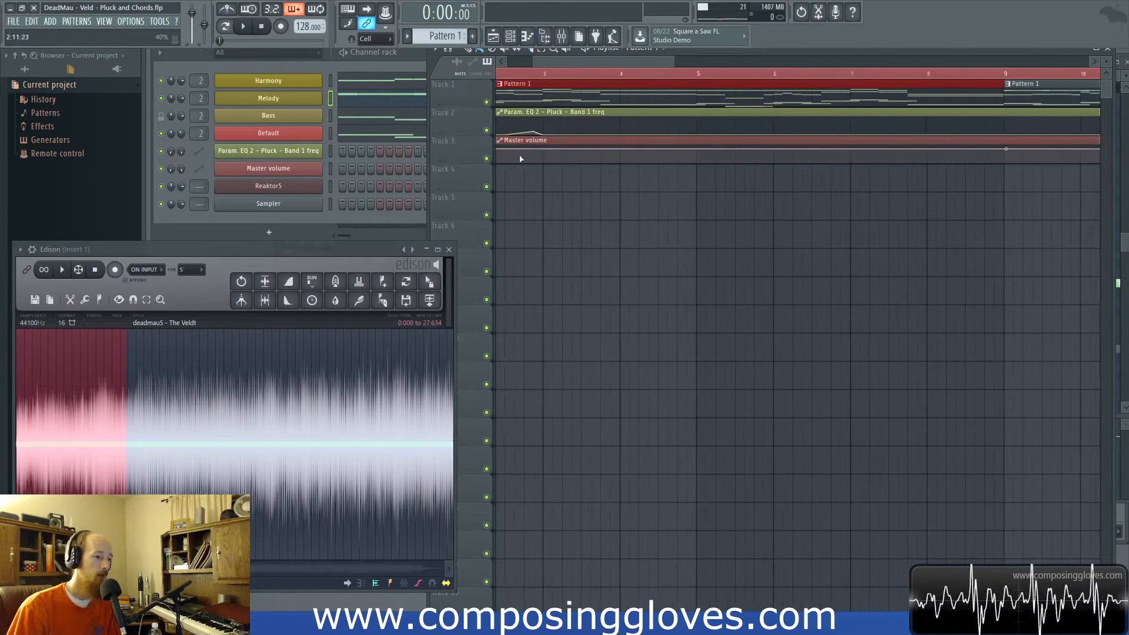
left_click(290, 98)
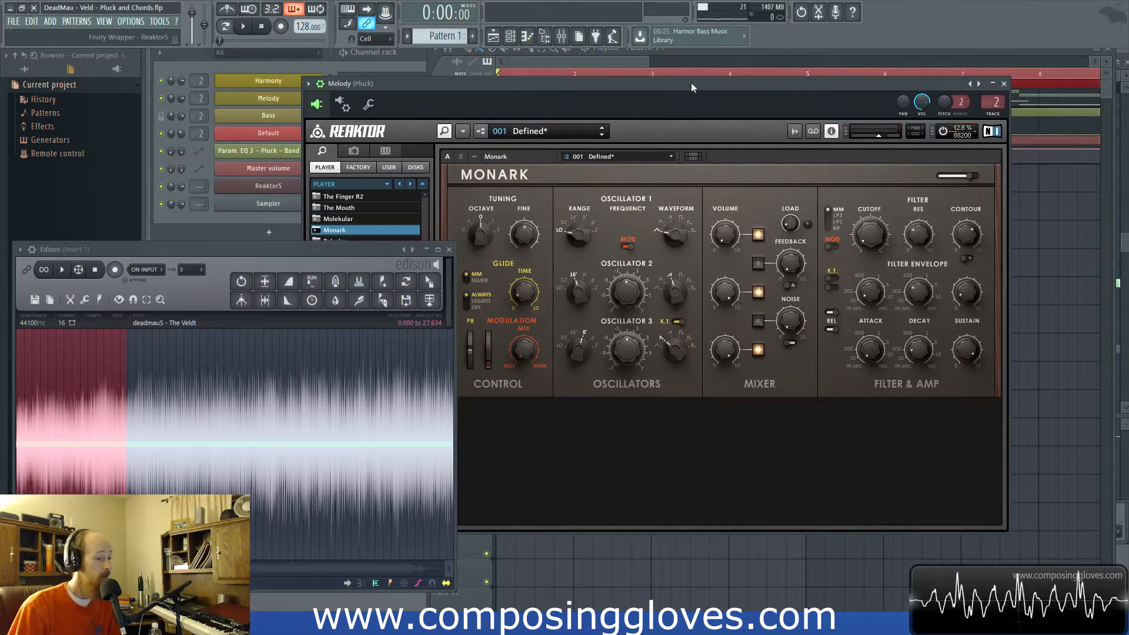
left_click(1003, 83)
scroll(593, 121, "down", 5)
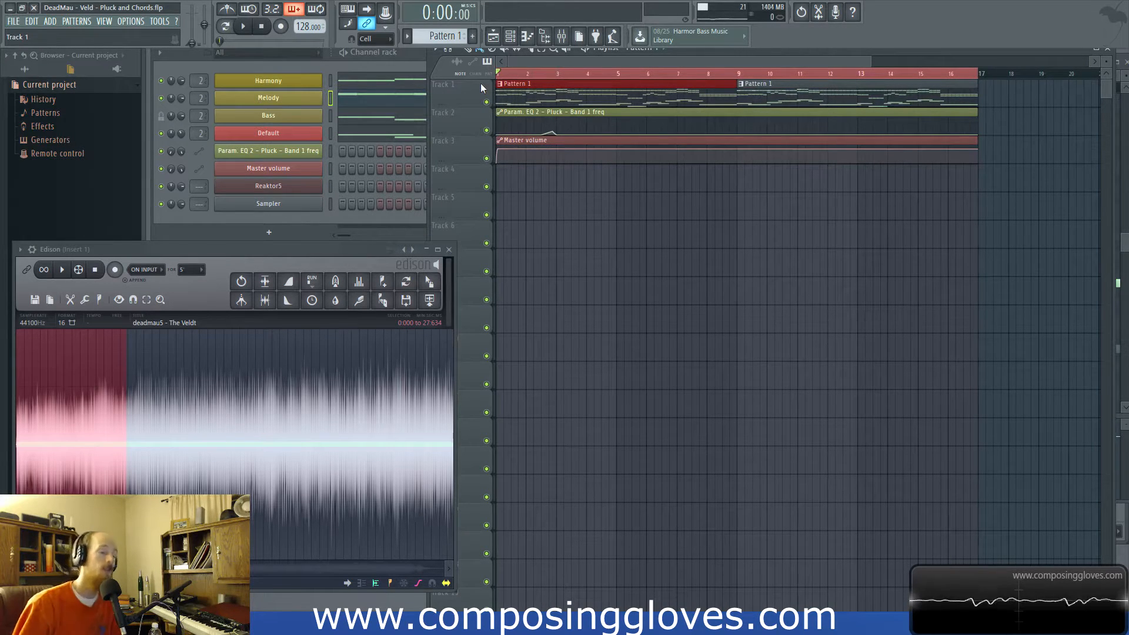
- Examine the Harmony notes of Pattern 1 in the piano roll over all eight bars, and return to the playlist
double_click(556, 101)
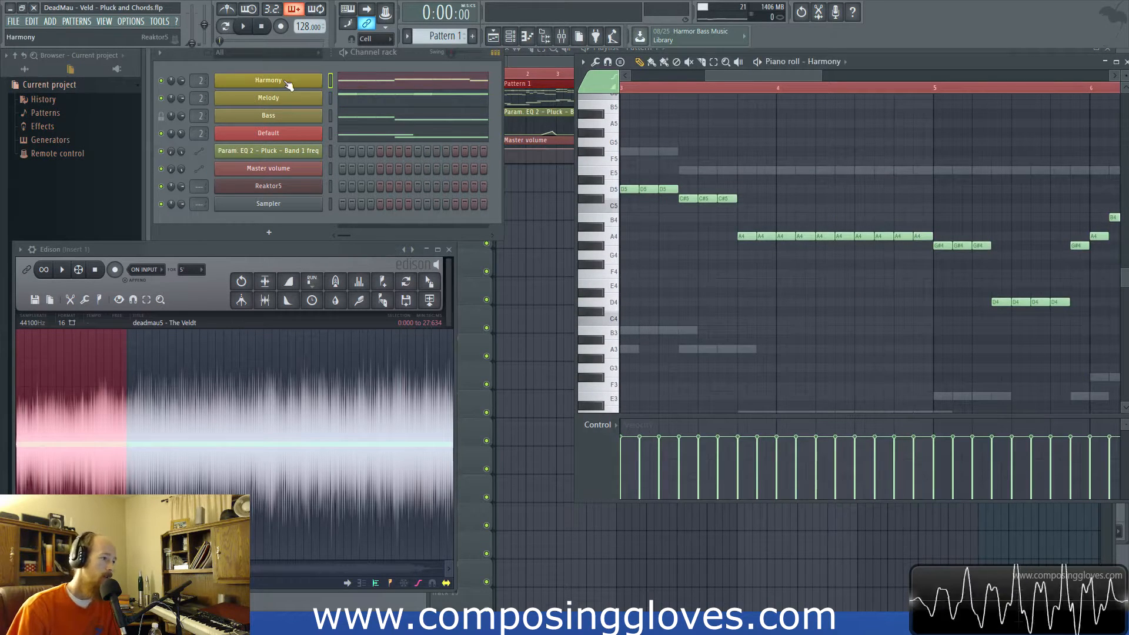
left_click(516, 62)
double_click(538, 102)
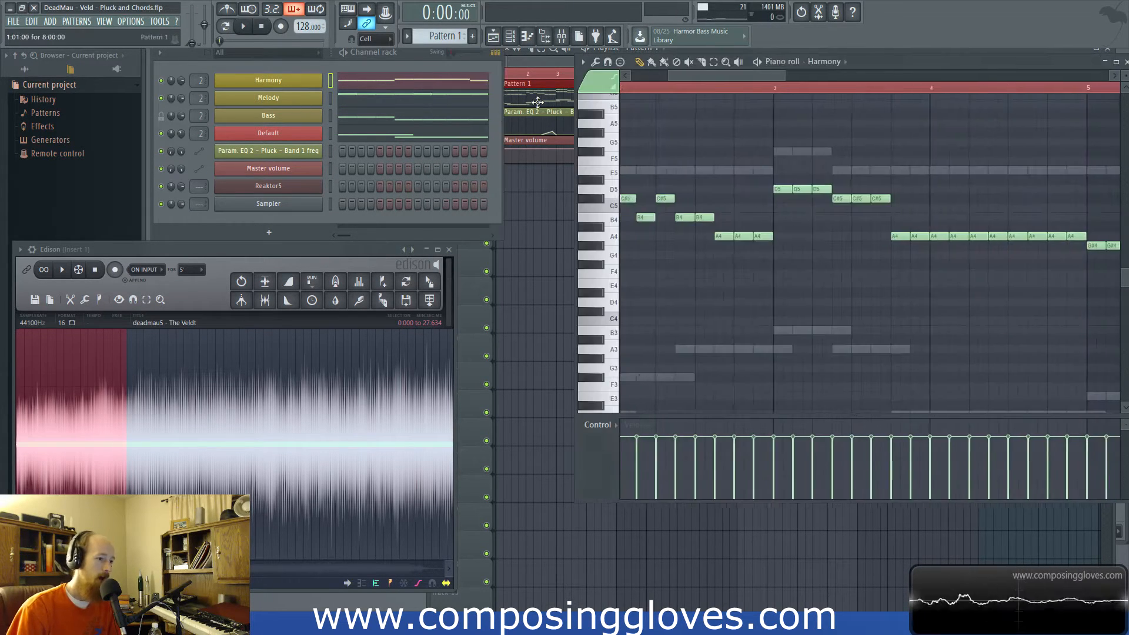
scroll(661, 214, "down", 5)
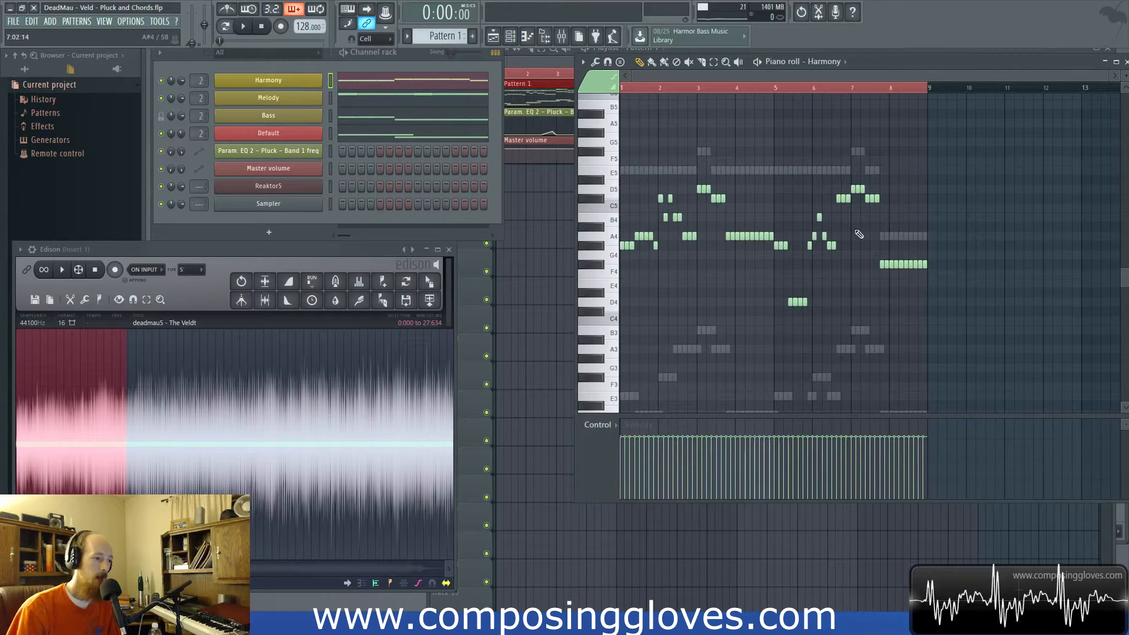
scroll(734, 229, "up", 3)
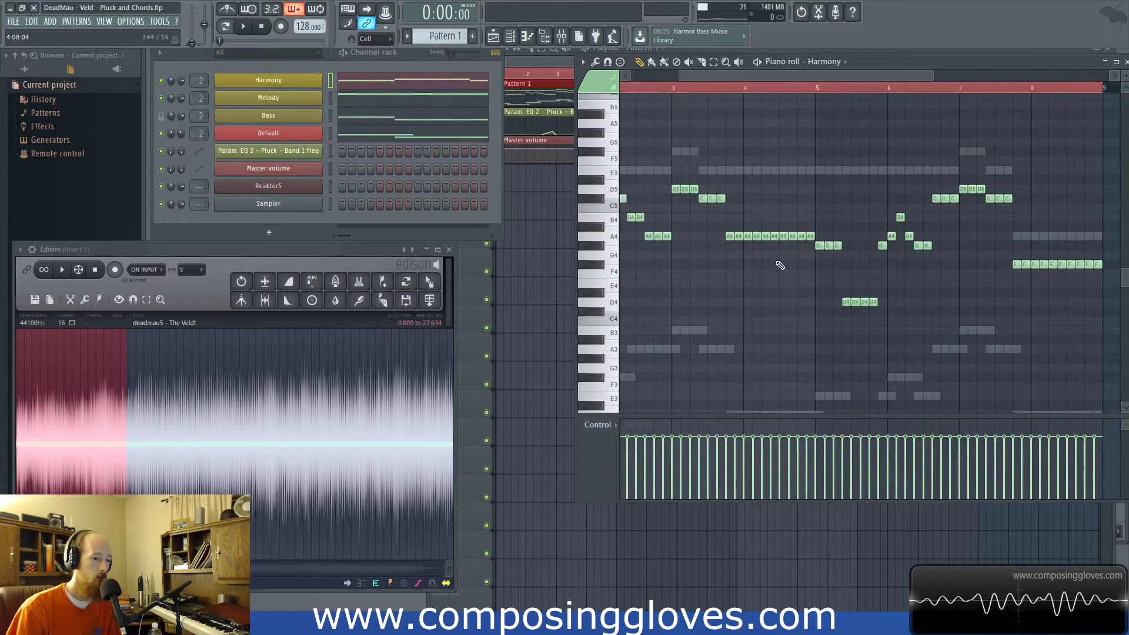
scroll(780, 241, "up", 2)
left_click_drag(777, 248, 991, 349)
scroll(811, 314, "down", 3)
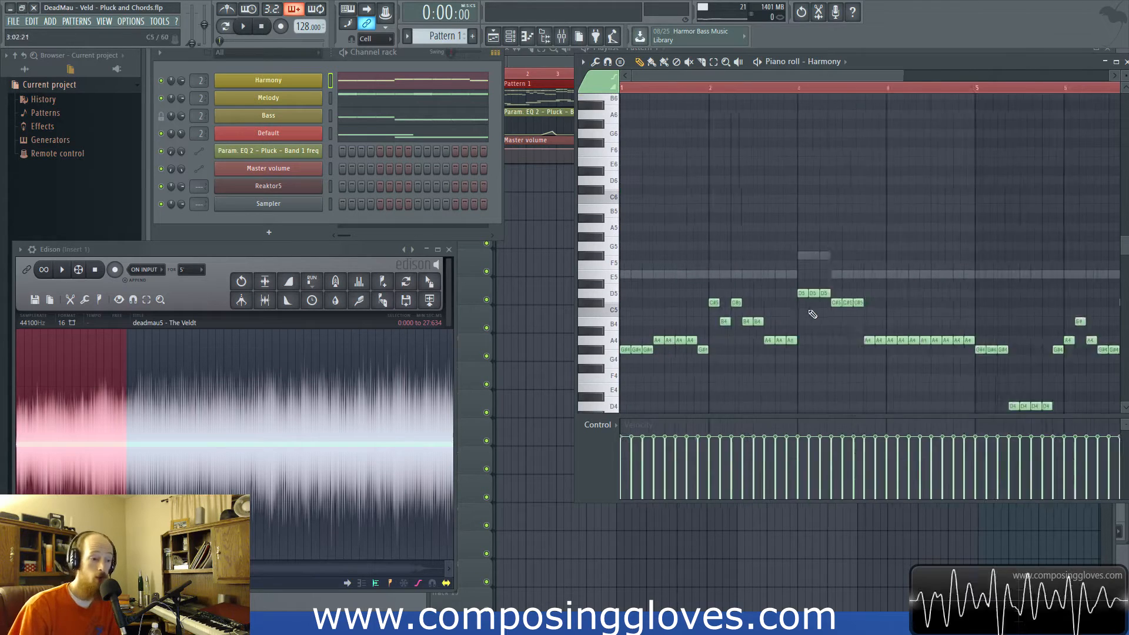
scroll(811, 315, "down", 3)
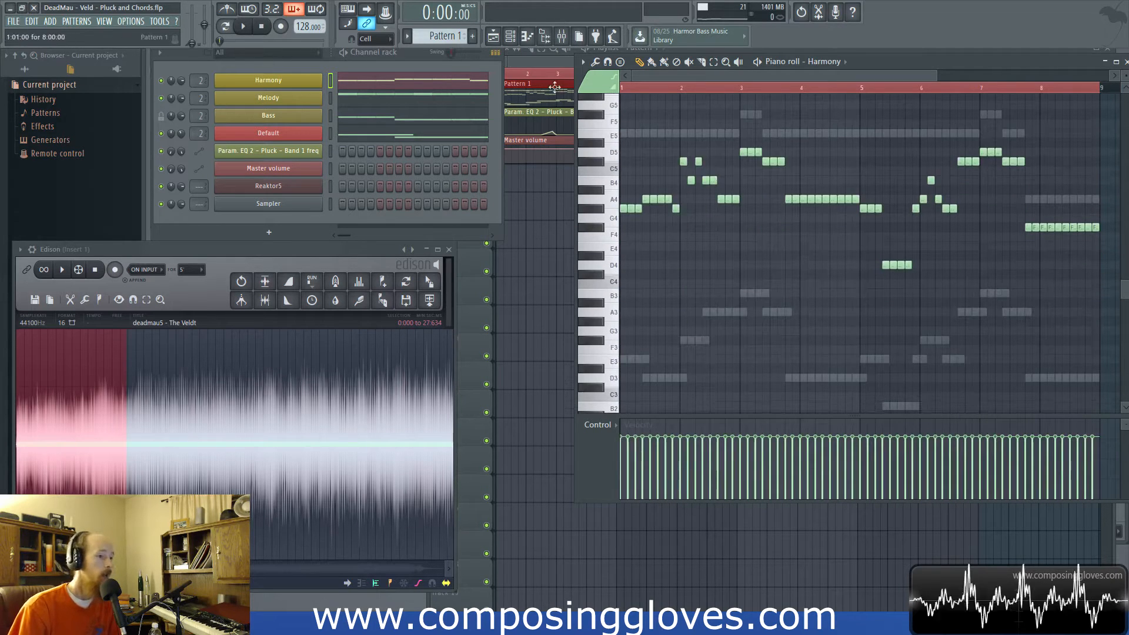
left_click(539, 65)
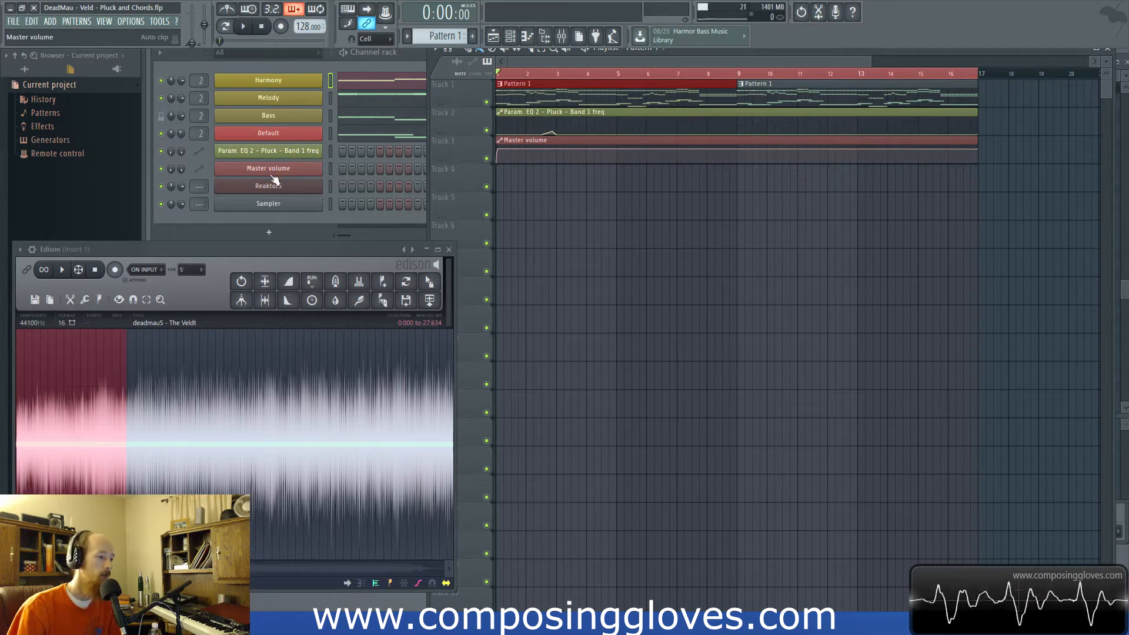
- Inspect the Default channel's Harmor synth settings, audition its sound, and return to the playlist
left_click(291, 138)
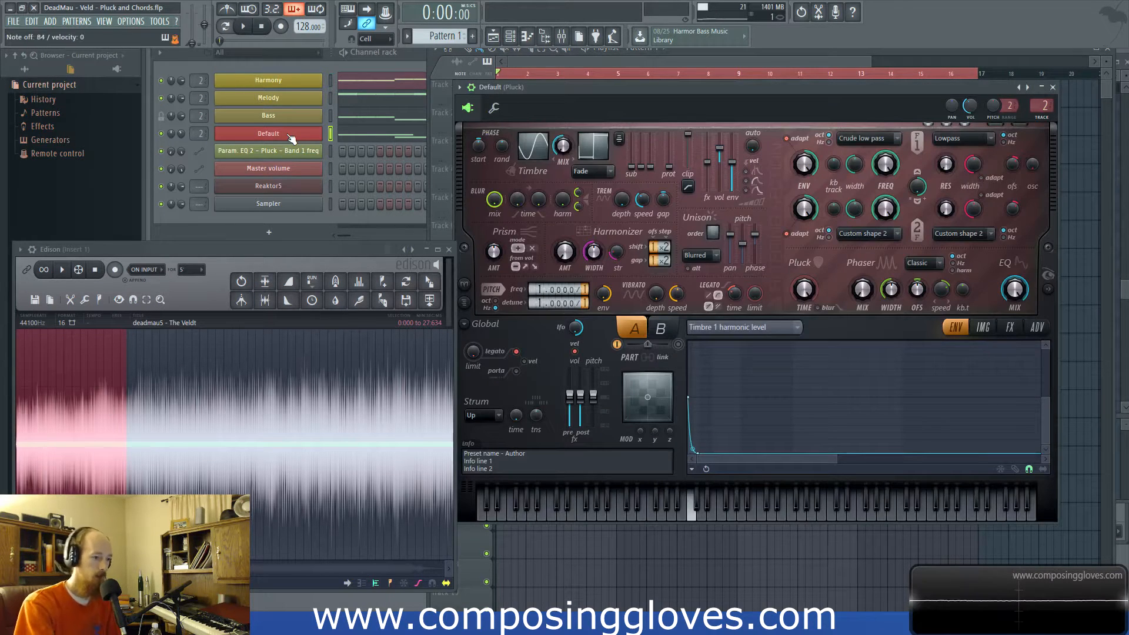
left_click(618, 73)
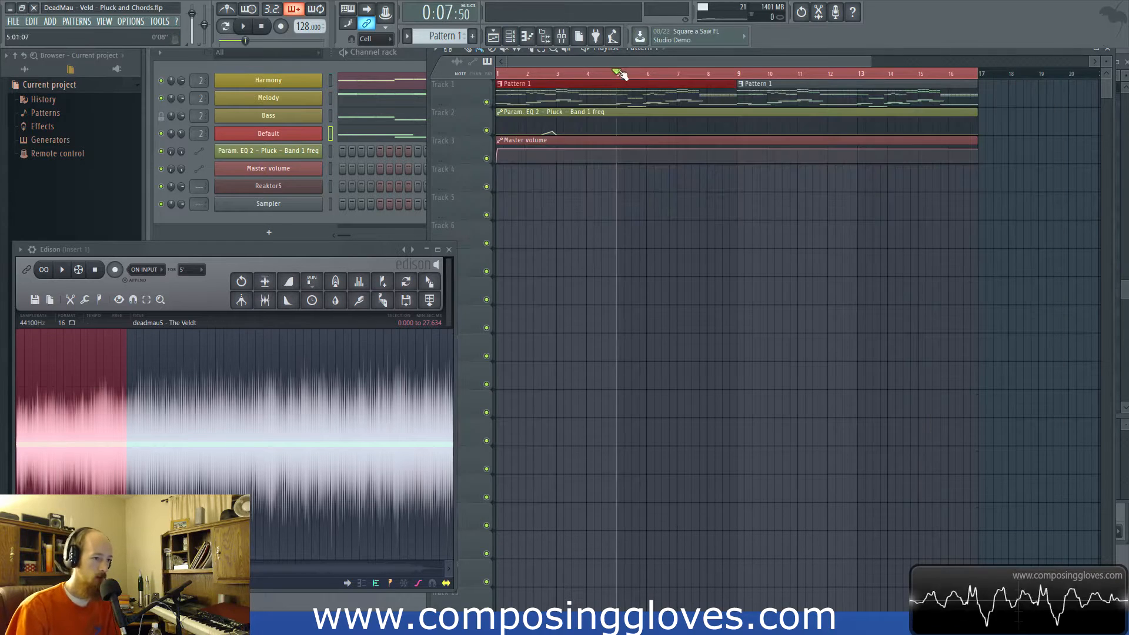
left_click(274, 130)
left_click_drag(659, 85, 636, 83)
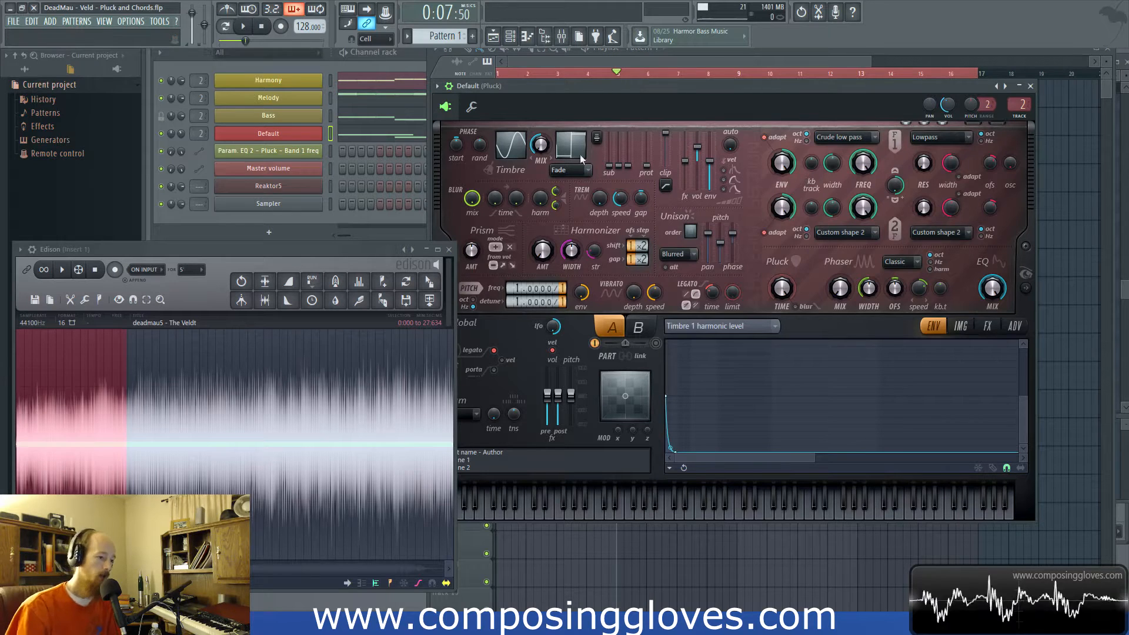
left_click_drag(619, 86, 658, 77)
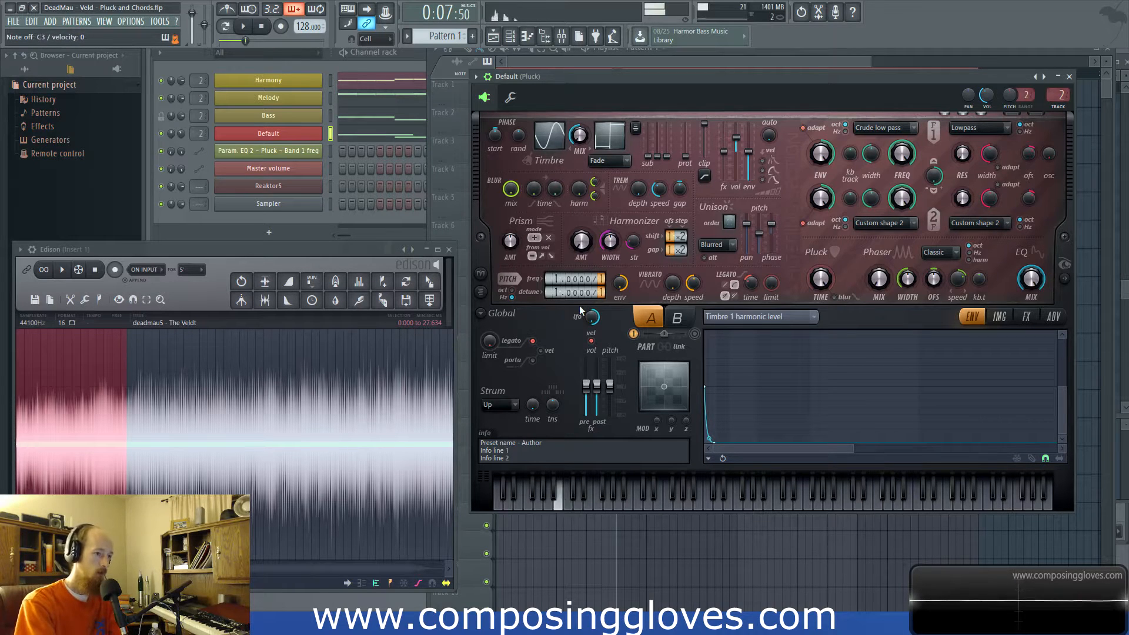
left_click(275, 65)
left_click_drag(728, 74, 862, 158)
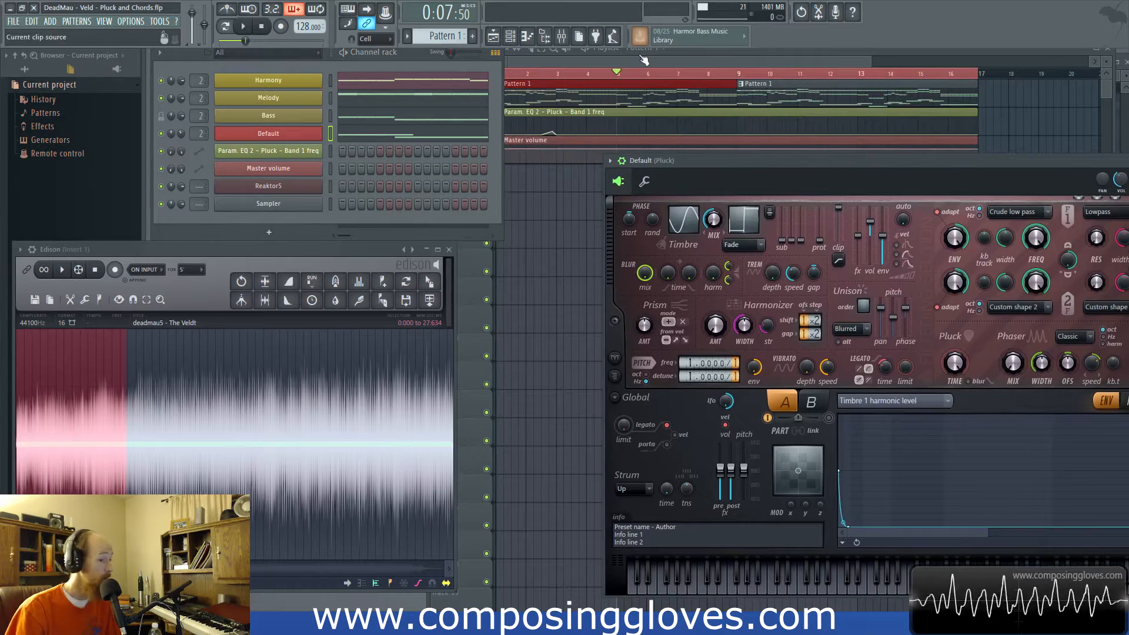
left_click(643, 59)
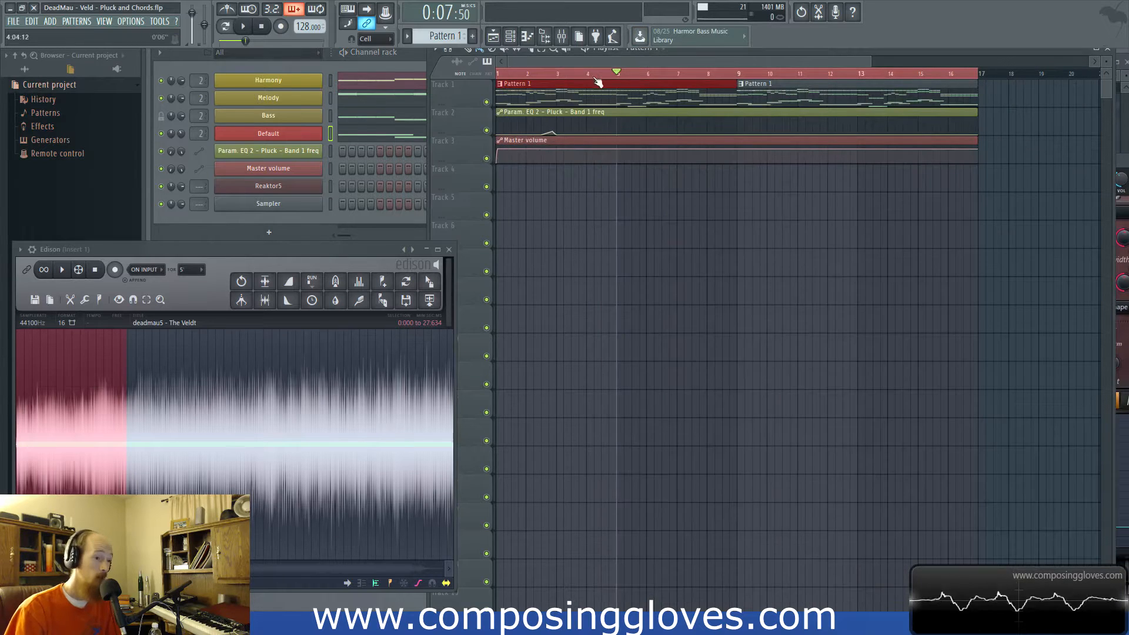
- Inspect the Harmony channel's Reaktor Monark settings and look through the list of available instrument plugins without adding one
left_click(291, 86)
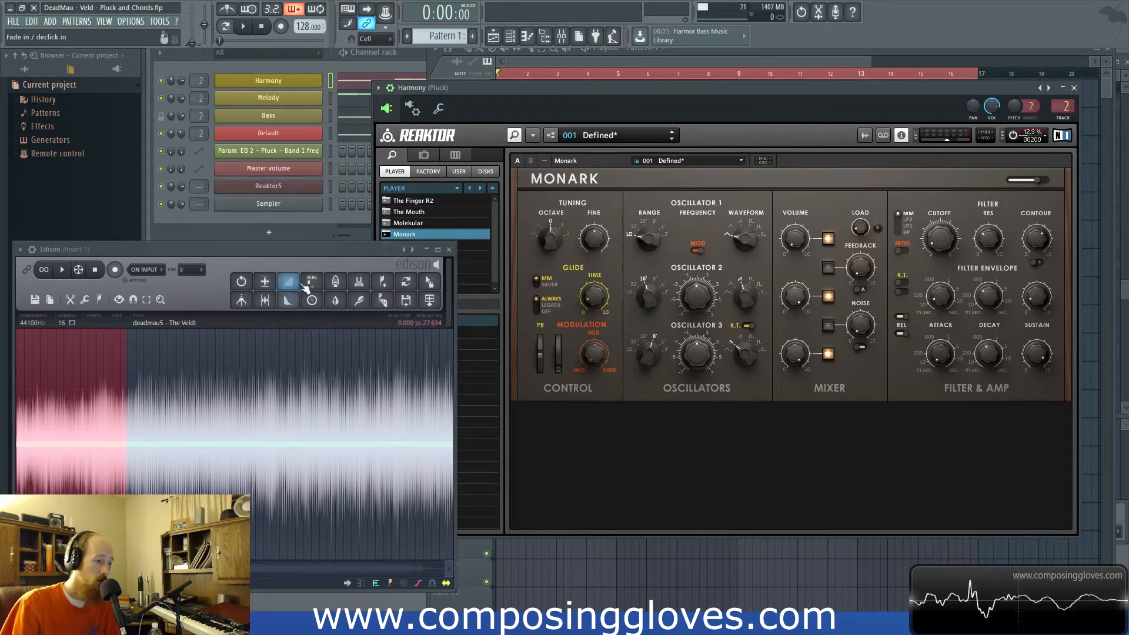
left_click(191, 225)
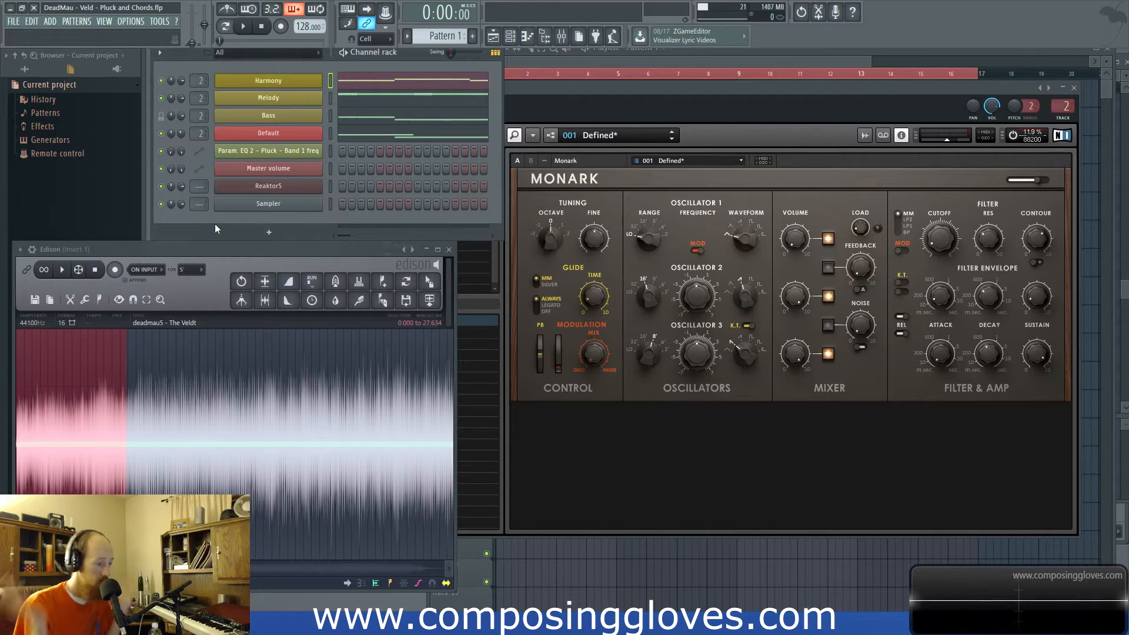
left_click(268, 231)
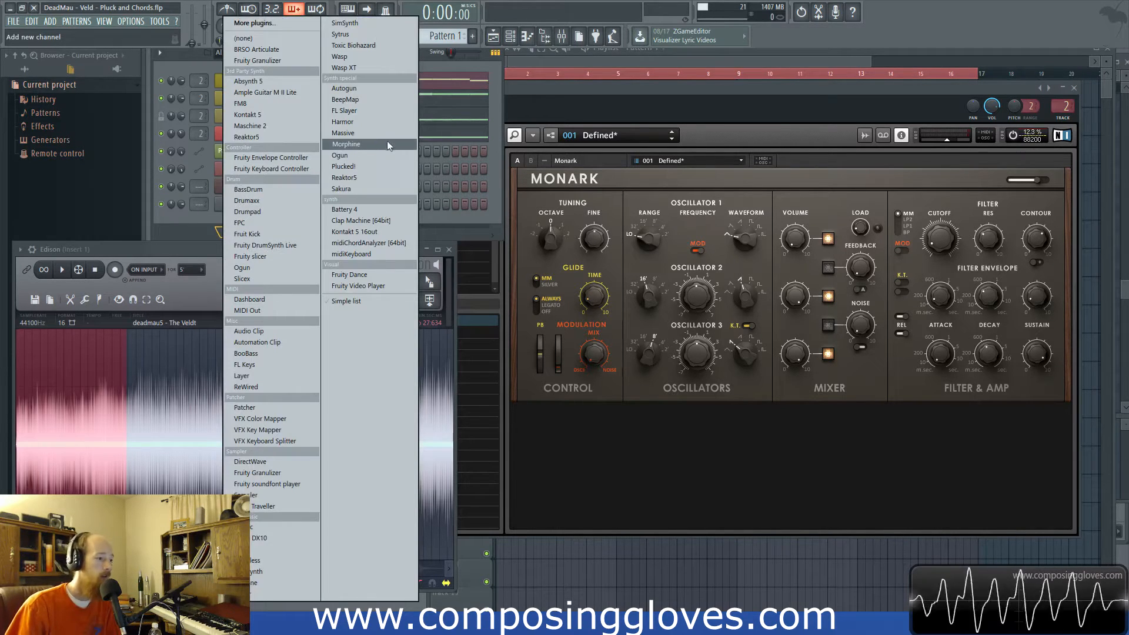
left_click(706, 90)
left_click_drag(654, 93, 693, 70)
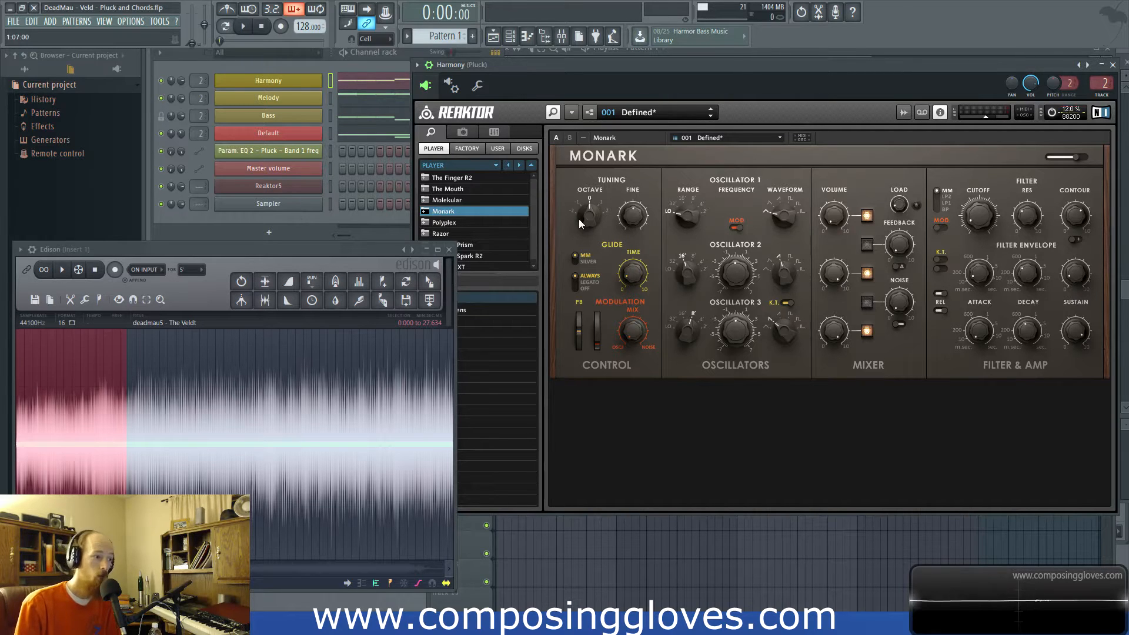
- Compare the Reaktor Monark settings of the Bass and Melody channels
left_click(267, 117)
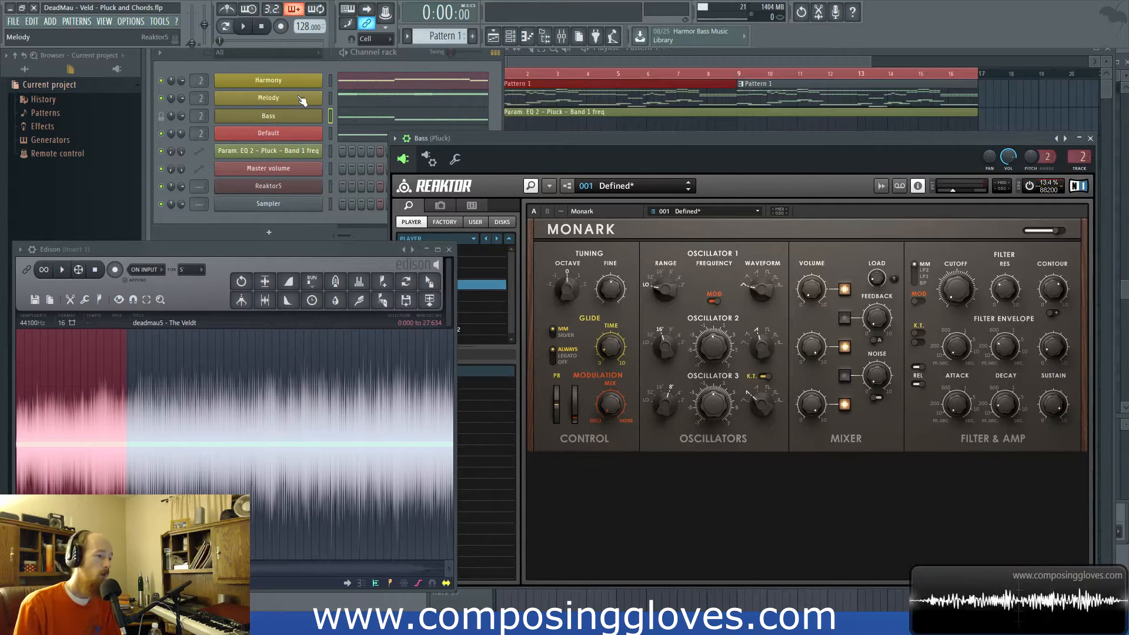
left_click_drag(699, 149, 739, 135)
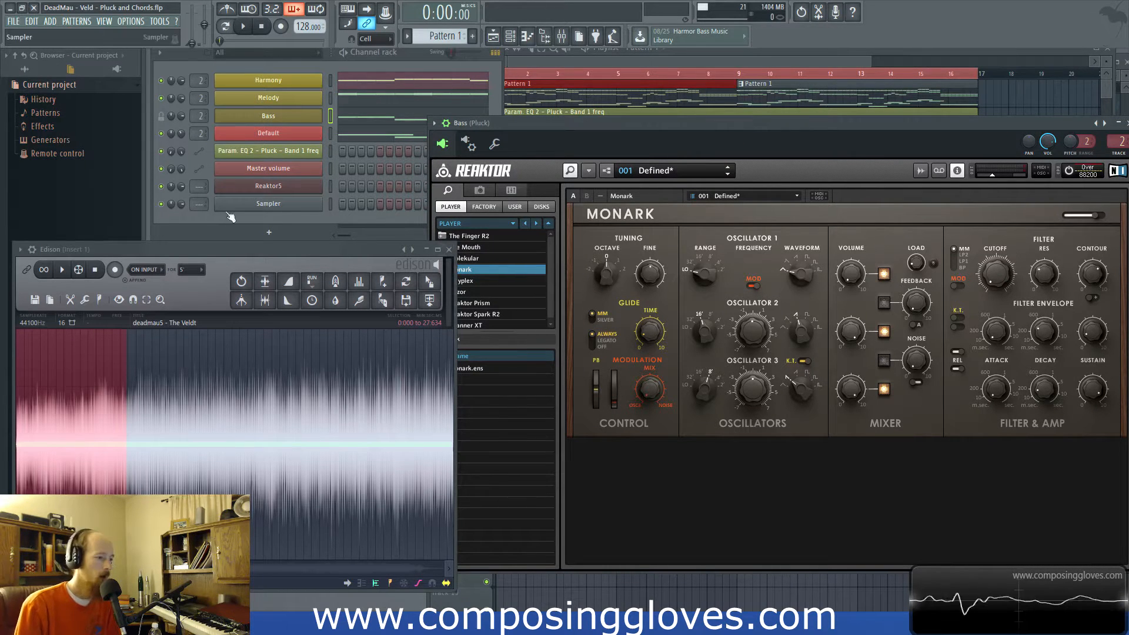
left_click(211, 218)
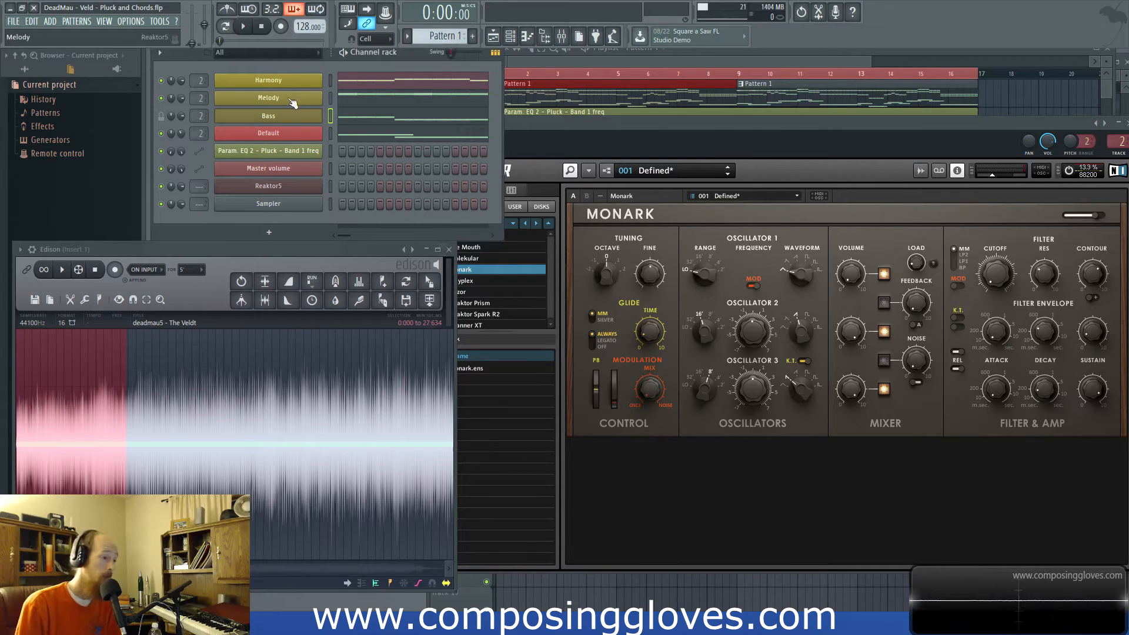
left_click(665, 122)
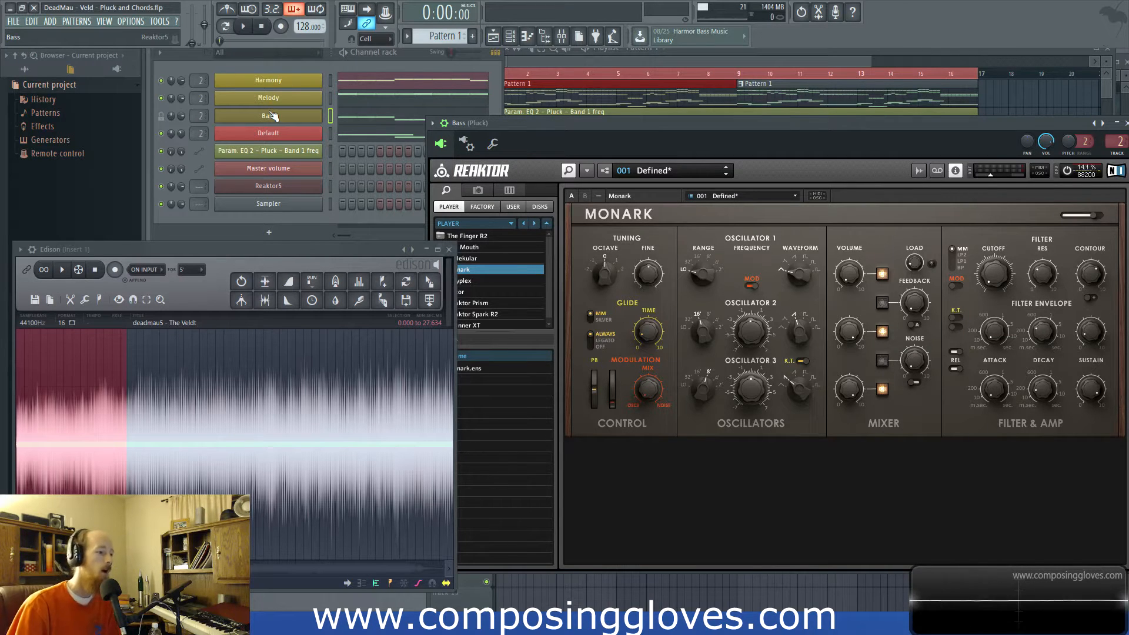
left_click(307, 101)
left_click_drag(544, 88, 633, 89)
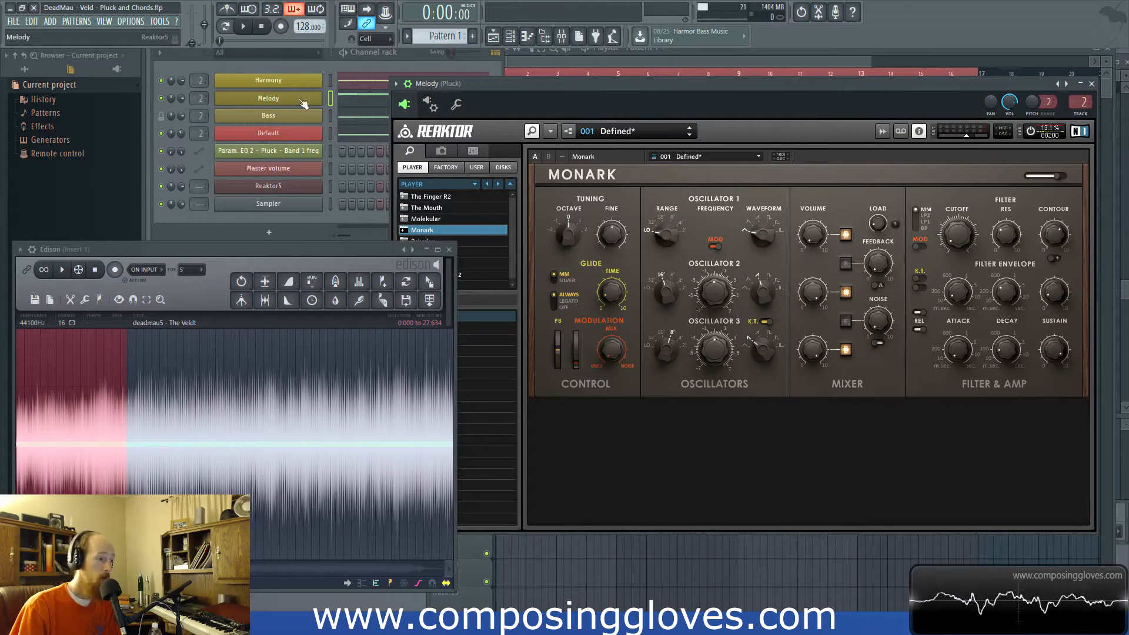
left_click(307, 117)
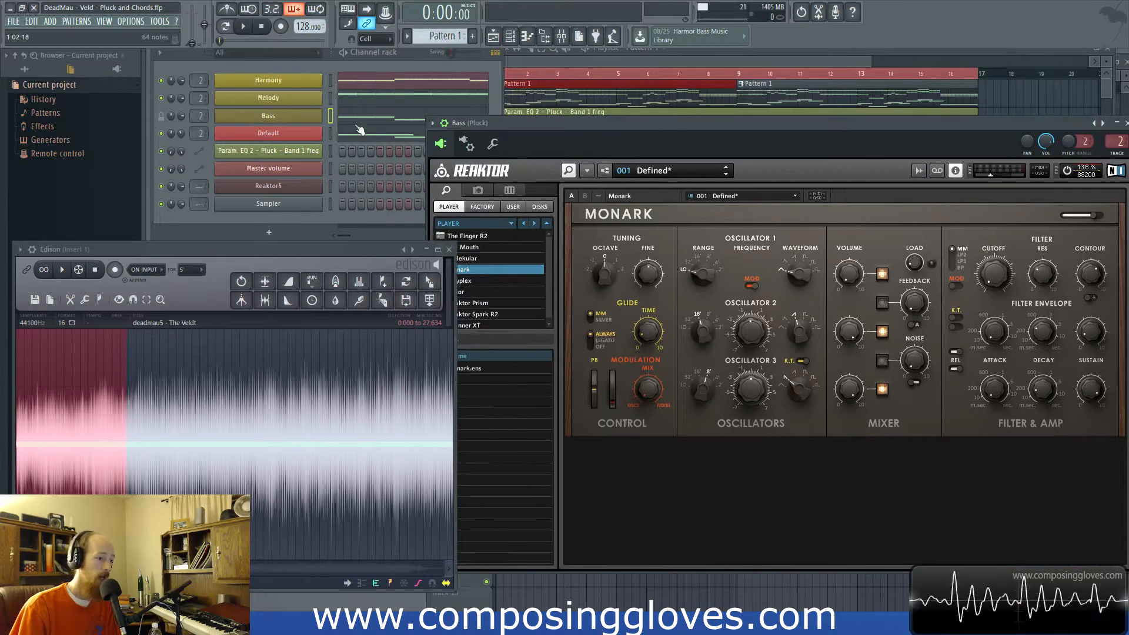
- Examine the Melody channel's notes in the piano roll and bring up its Reaktor Monark settings
left_click(370, 97)
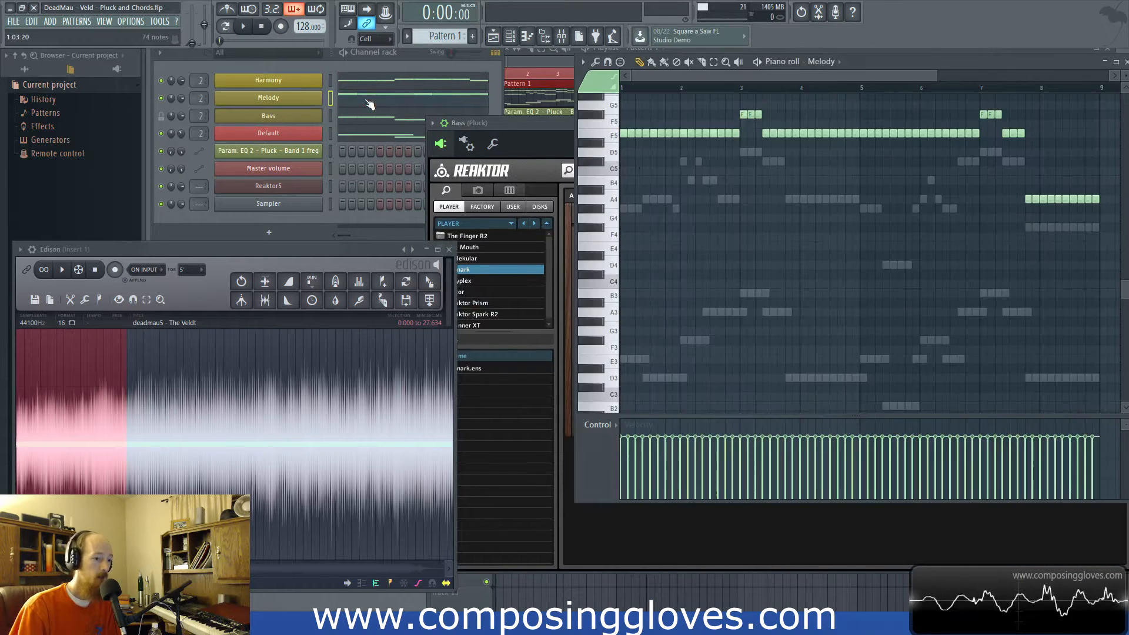
scroll(692, 217, "up", 5)
scroll(693, 217, "down", 2)
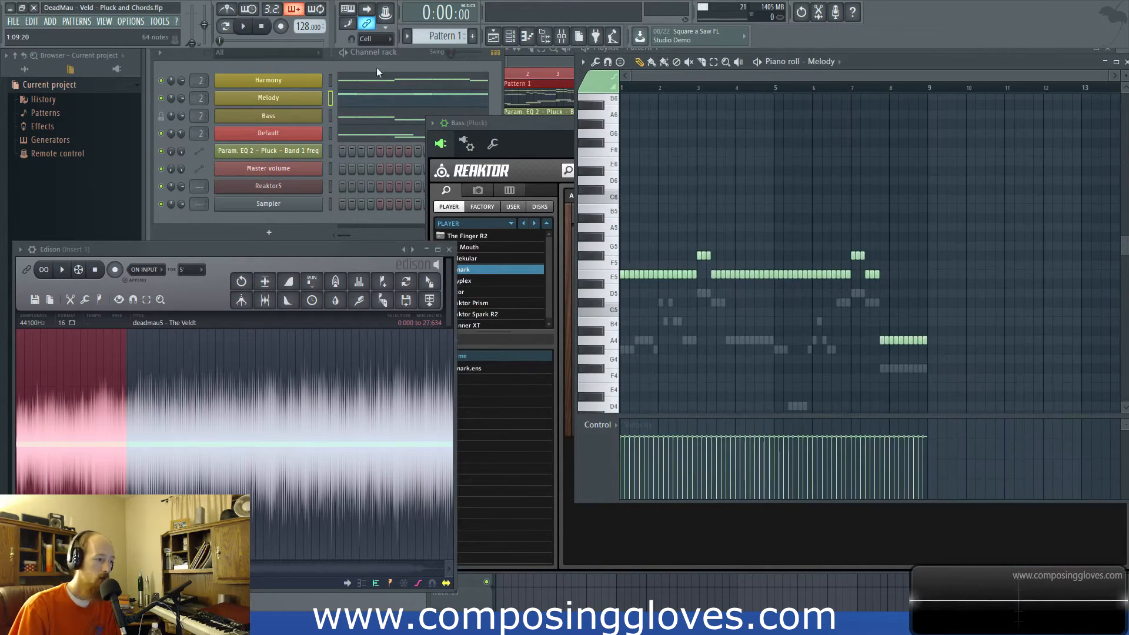
left_click(290, 98)
- Add a new Reaktor5 channel and place its plugin window over the playlist
left_click(269, 232)
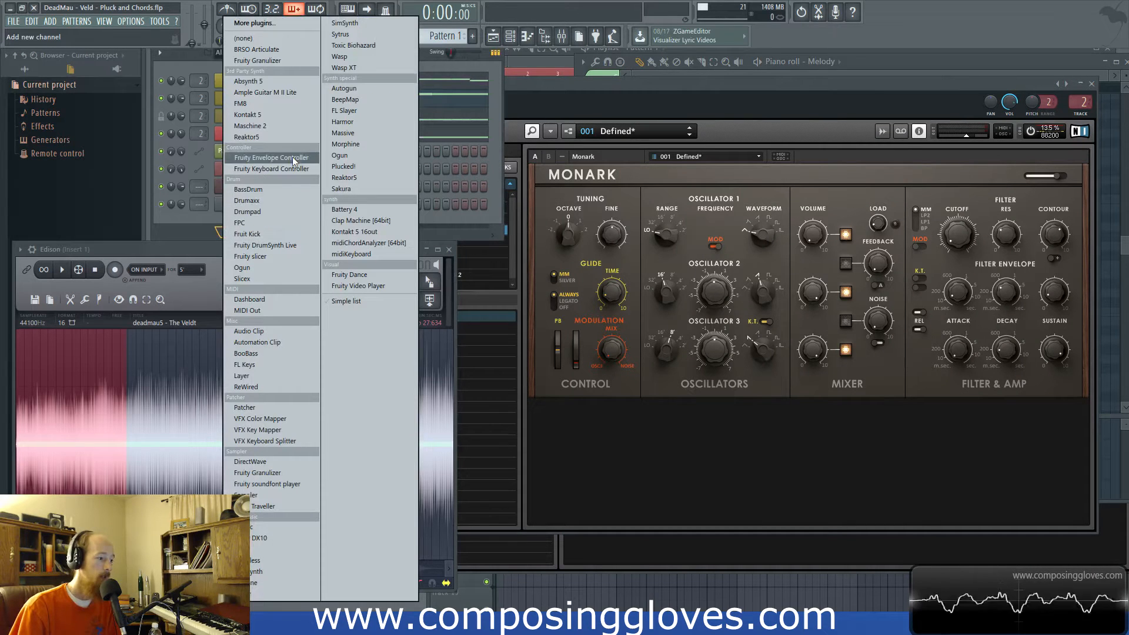
left_click(302, 137)
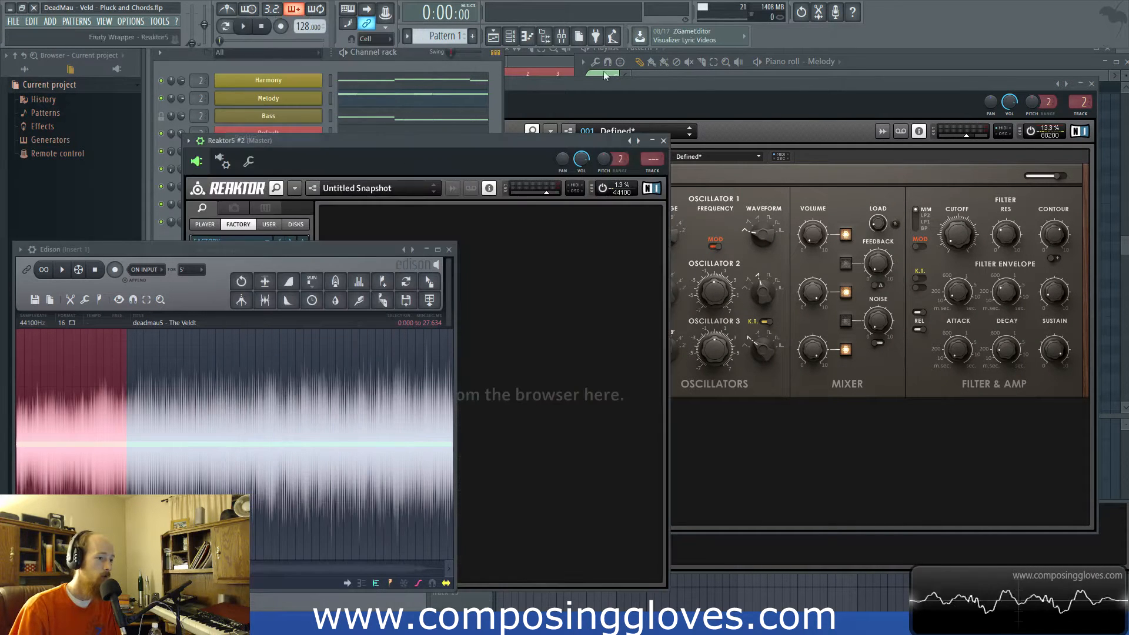
left_click(550, 59)
left_click(632, 72)
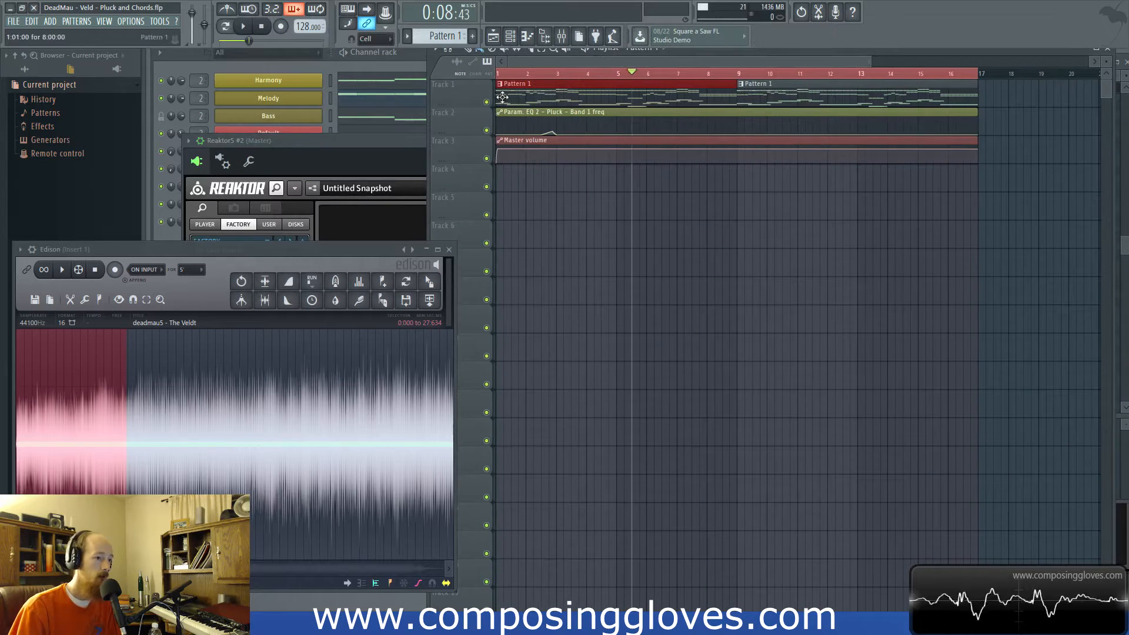
left_click_drag(323, 142, 628, 91)
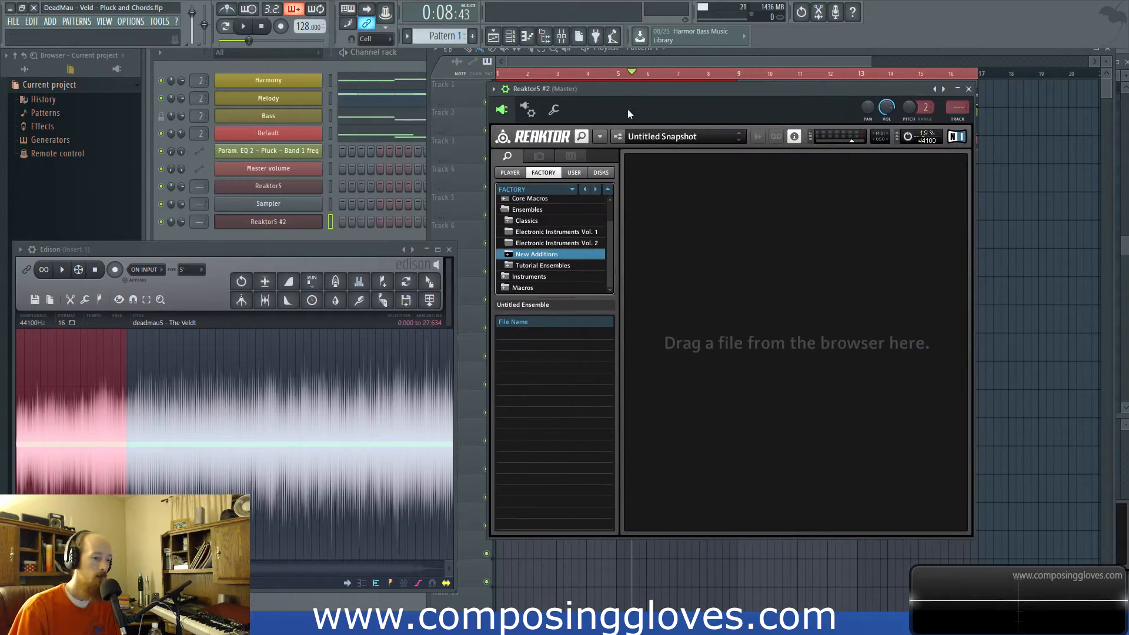
- Load Monark.ens from the Player library into the new Reaktor5 channel and fit its enlarged window on screen
left_click(508, 173)
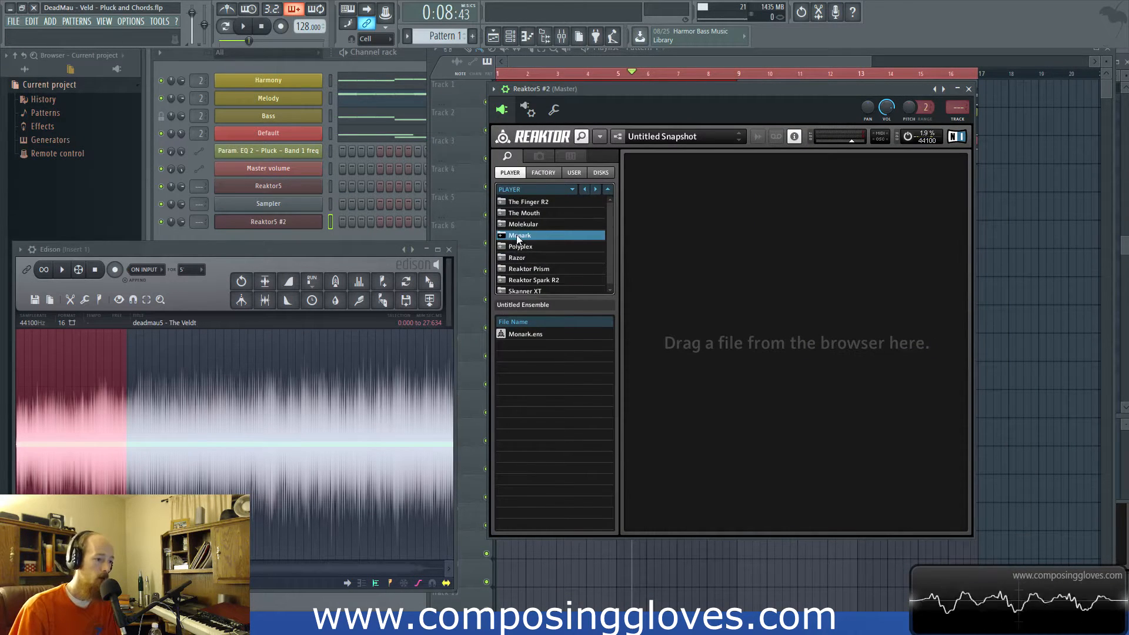
double_click(516, 334)
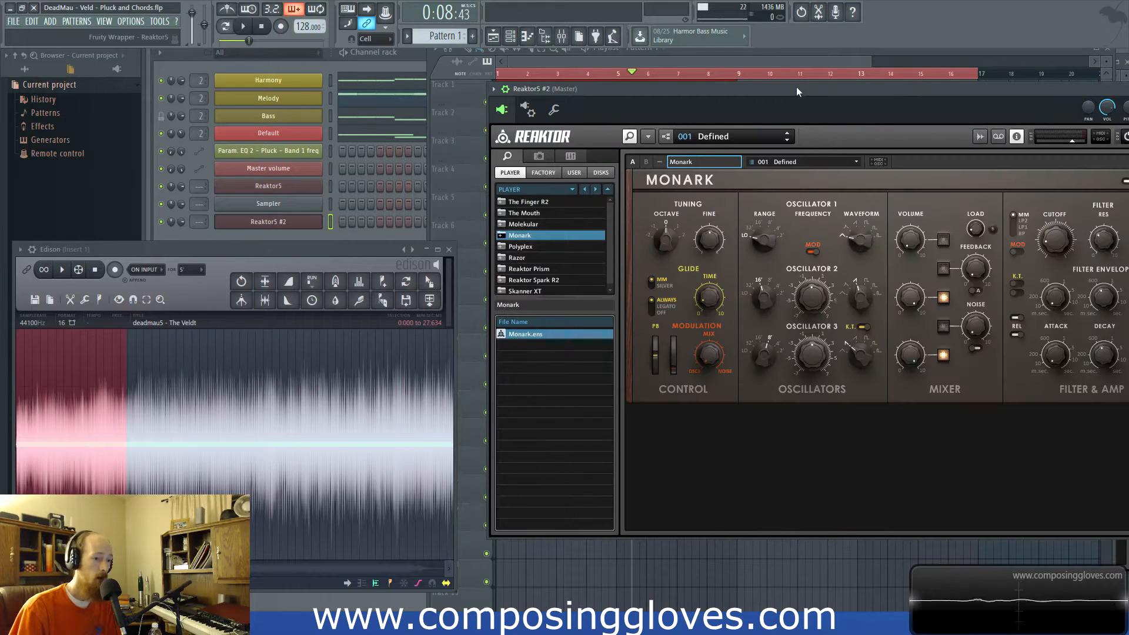
left_click_drag(796, 86, 682, 63)
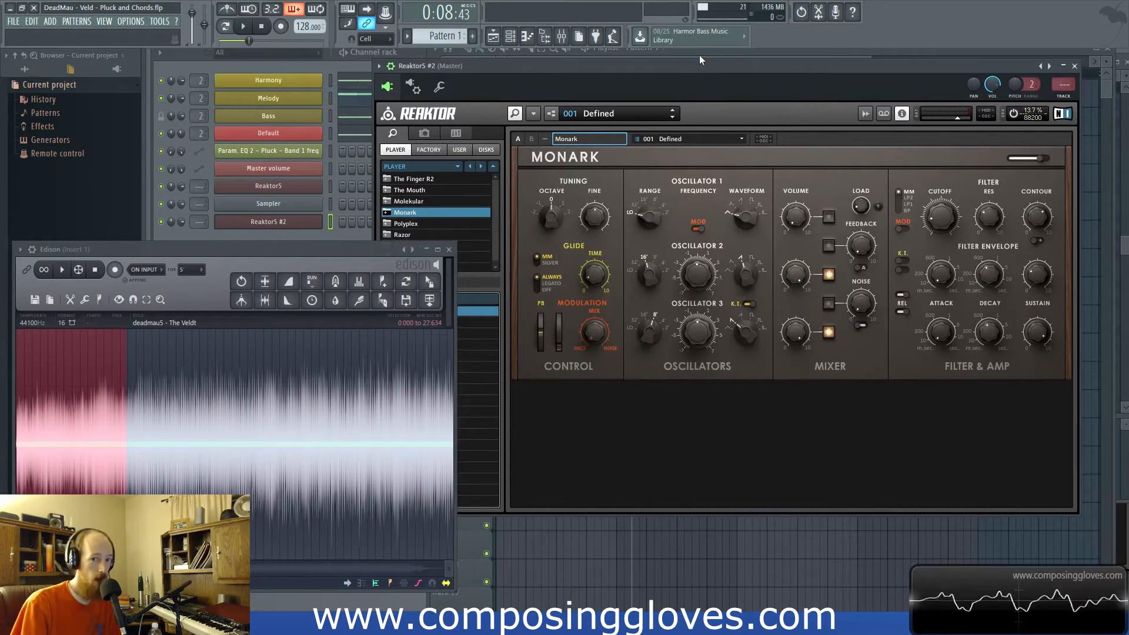
- Adjust Monark's filter cutoff on the new channel while auditioning the sound
left_click_drag(690, 66, 685, 67)
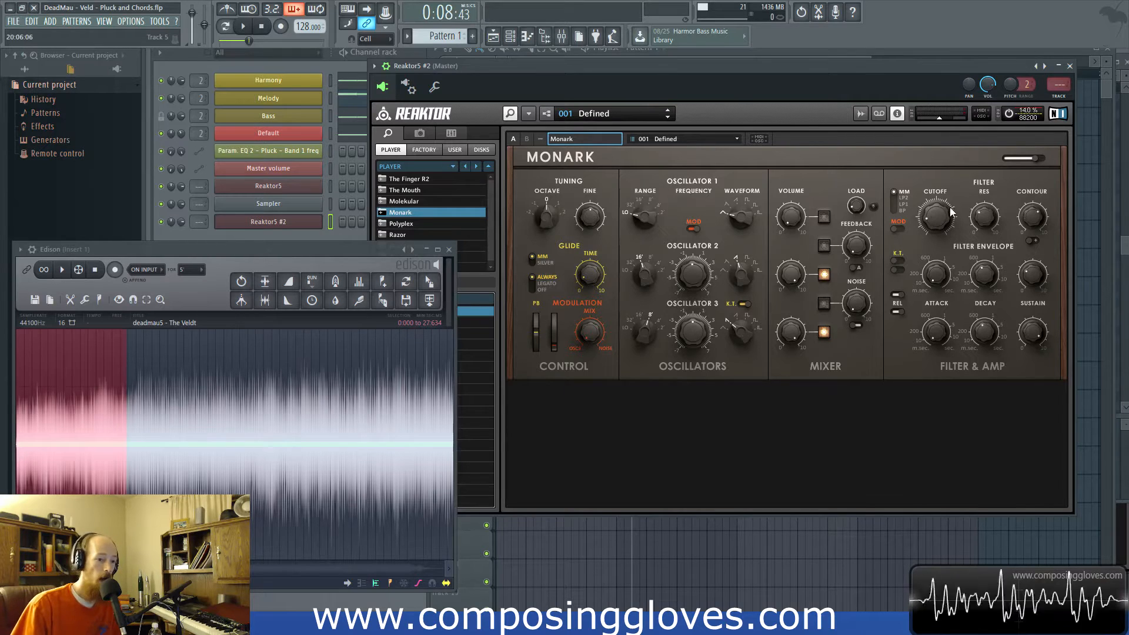
left_click_drag(937, 227, 937, 217)
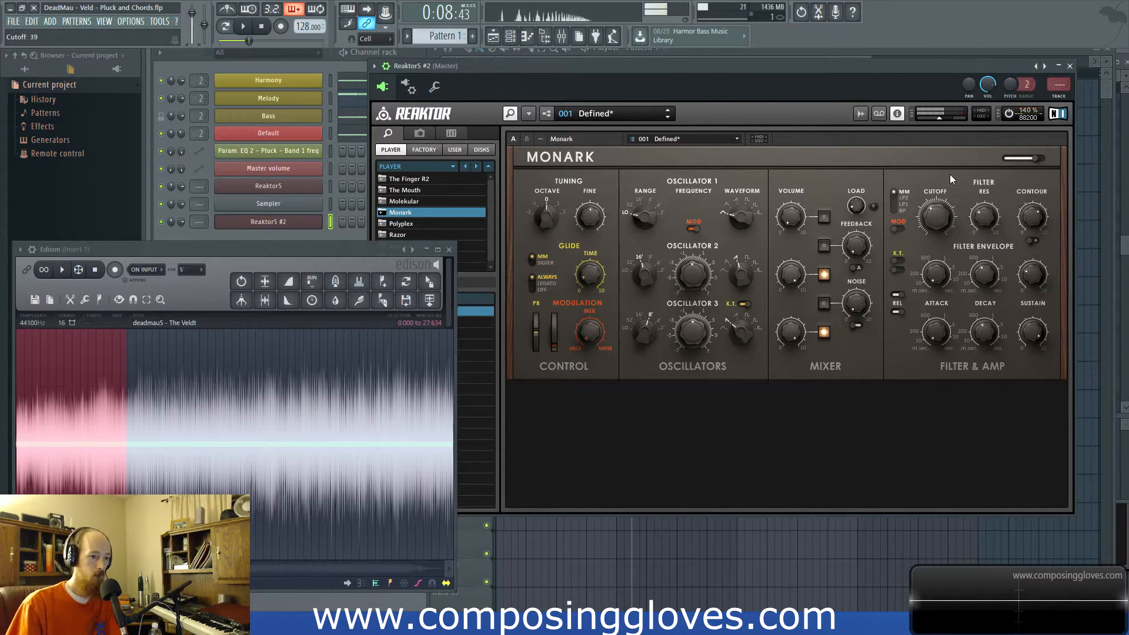
left_click_drag(935, 217, 939, 226)
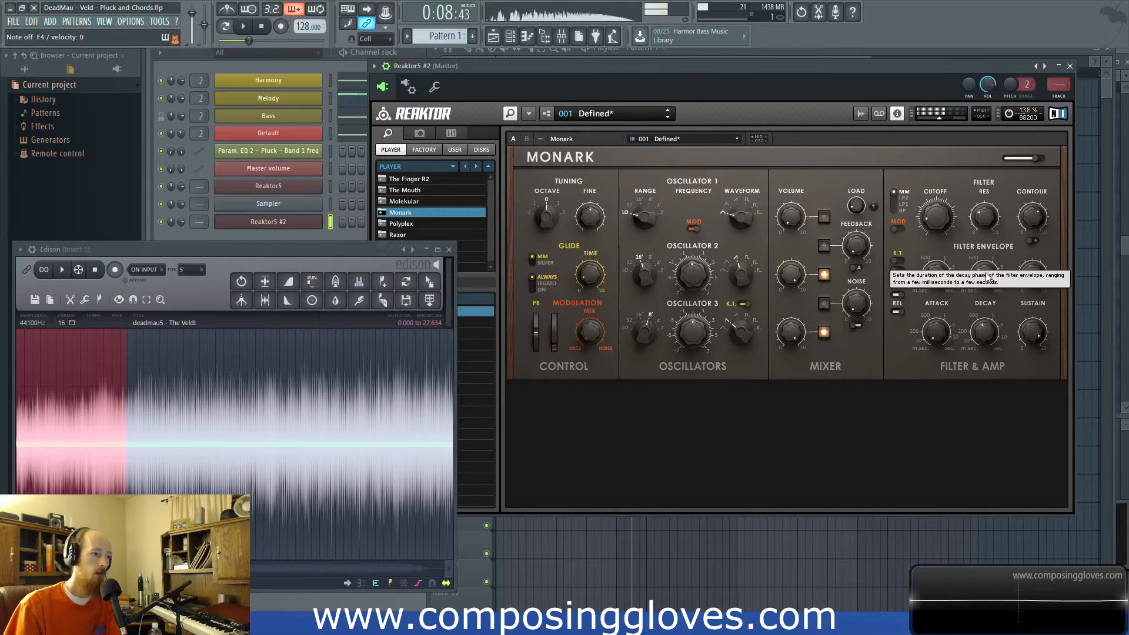
- Copy the Melody notes from Pattern 1 and paste them into the Reaktor5 #2 channel of a new Pattern 2
left_click(301, 101)
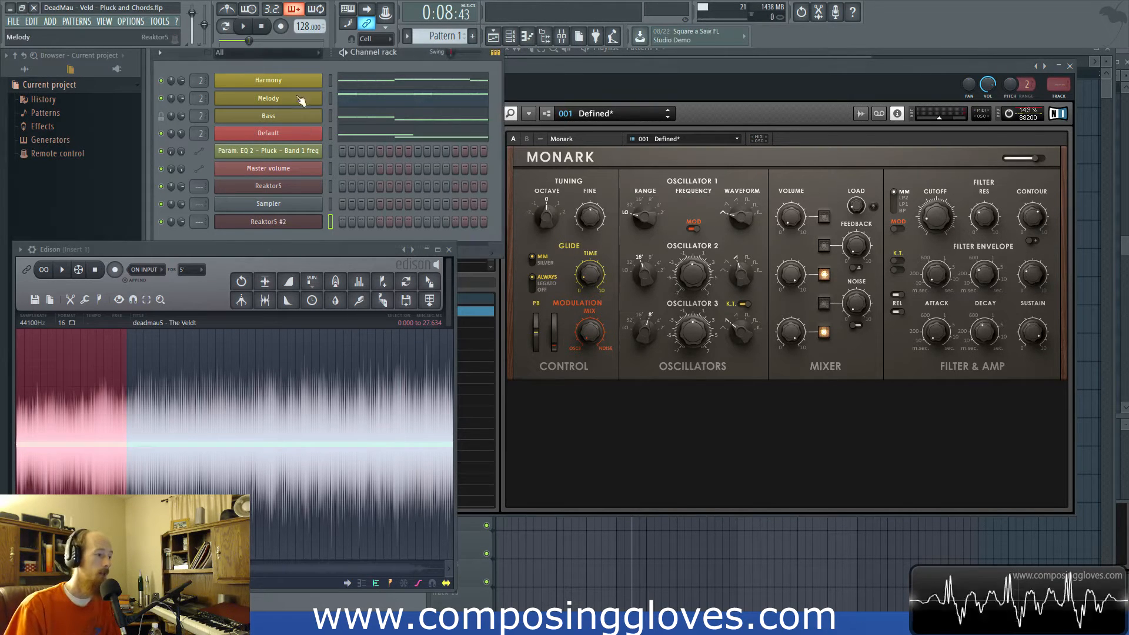
right_click(274, 82)
right_click(277, 99)
left_click(451, 108)
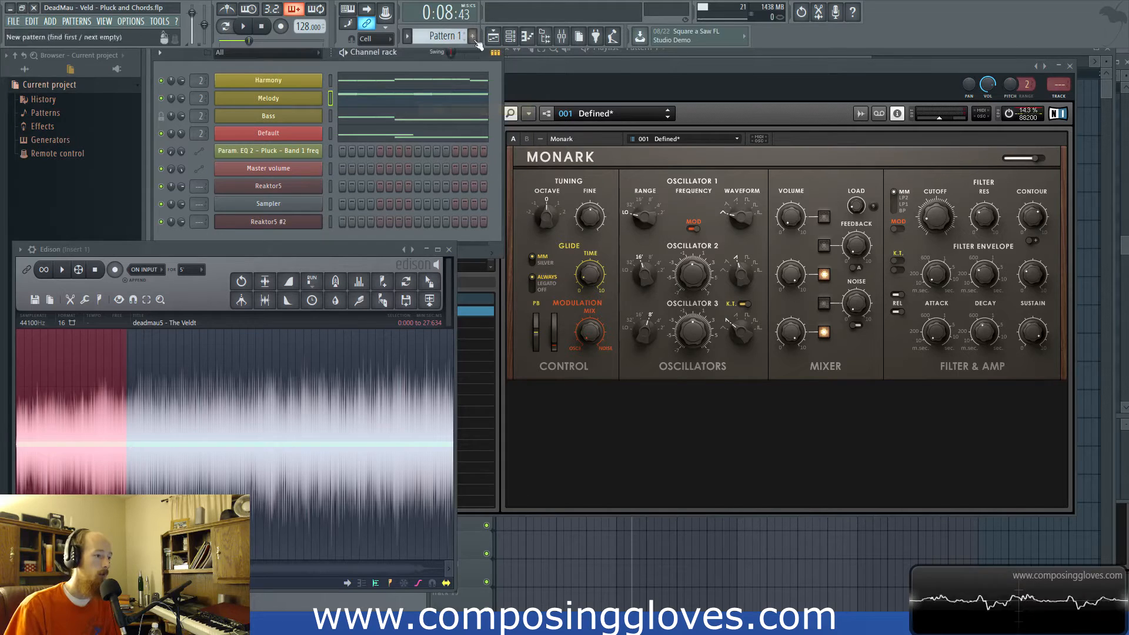
left_click(473, 37)
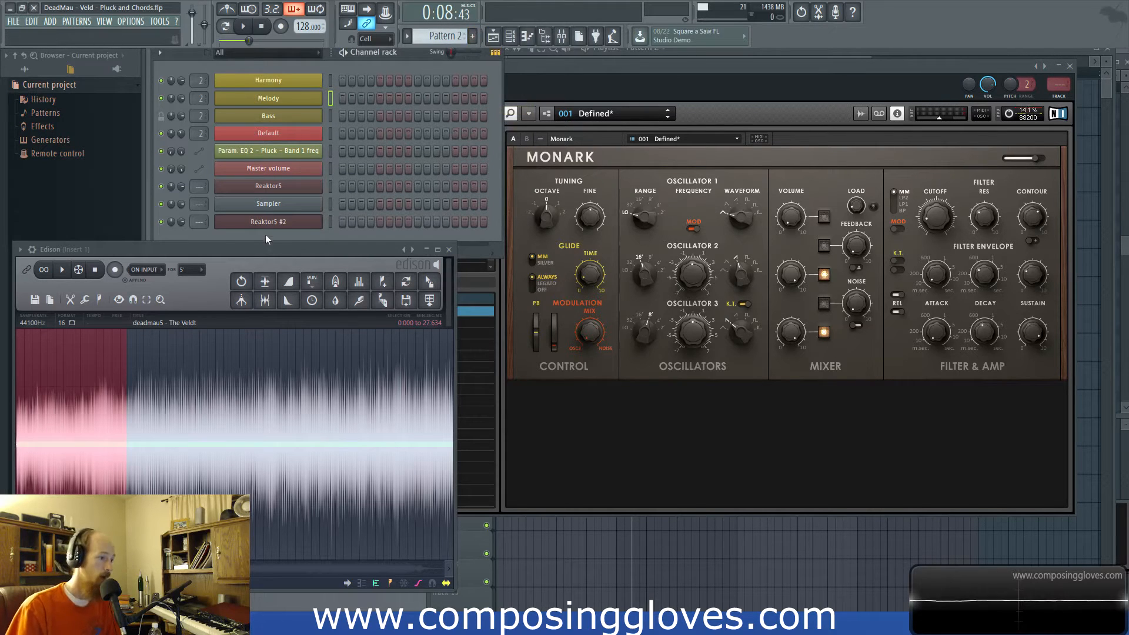
right_click(312, 222)
left_click(442, 240)
- Play Pattern 2 and open the Reaktor5 #2 notes in the piano roll
key("space")
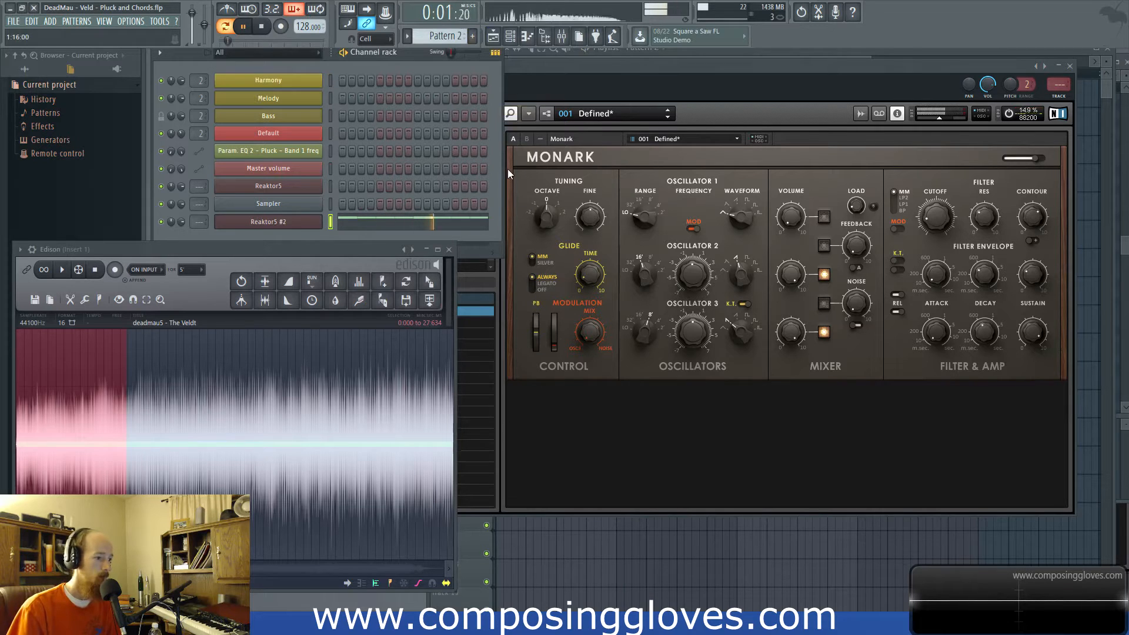
left_click(436, 226)
left_click(437, 225)
left_click(438, 229)
key("space")
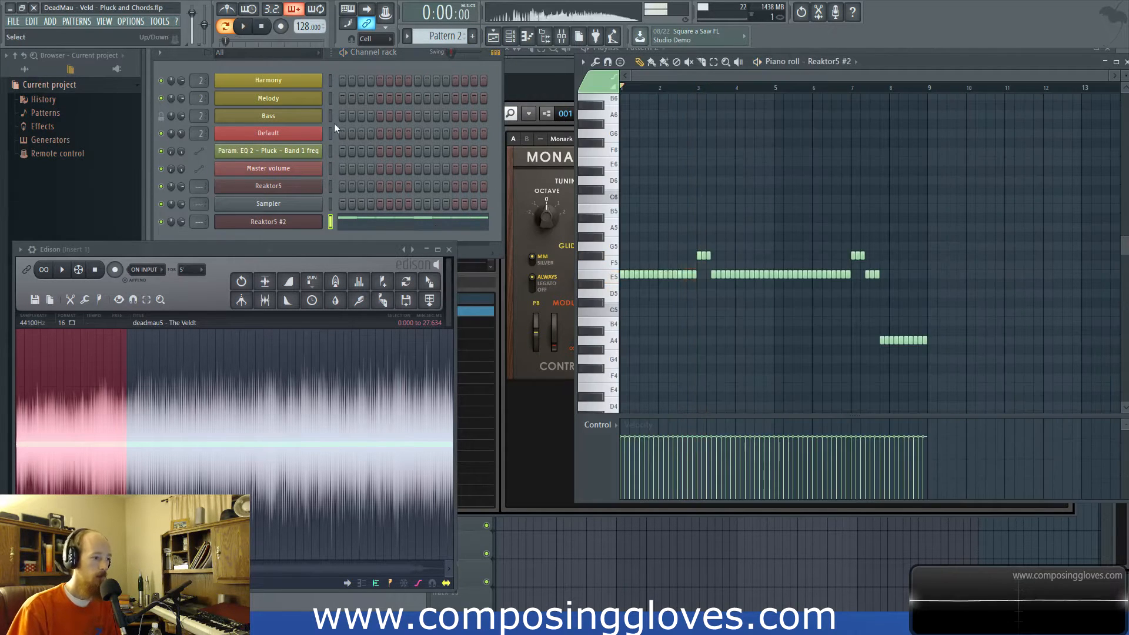
left_click(275, 53)
left_click(280, 101)
left_click(269, 55)
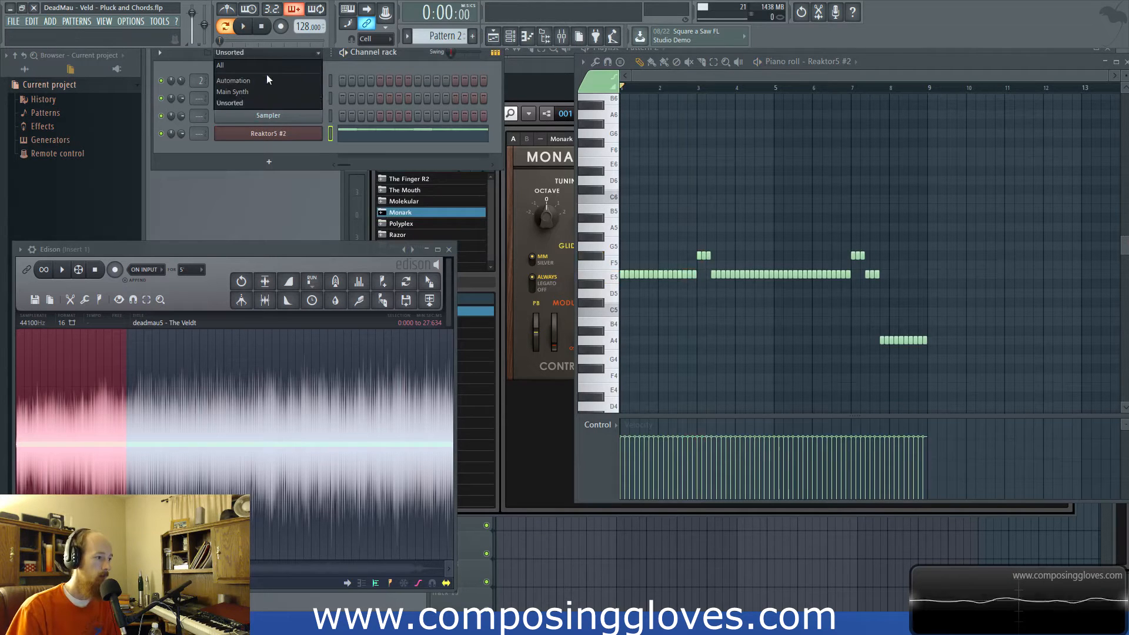
left_click(264, 91)
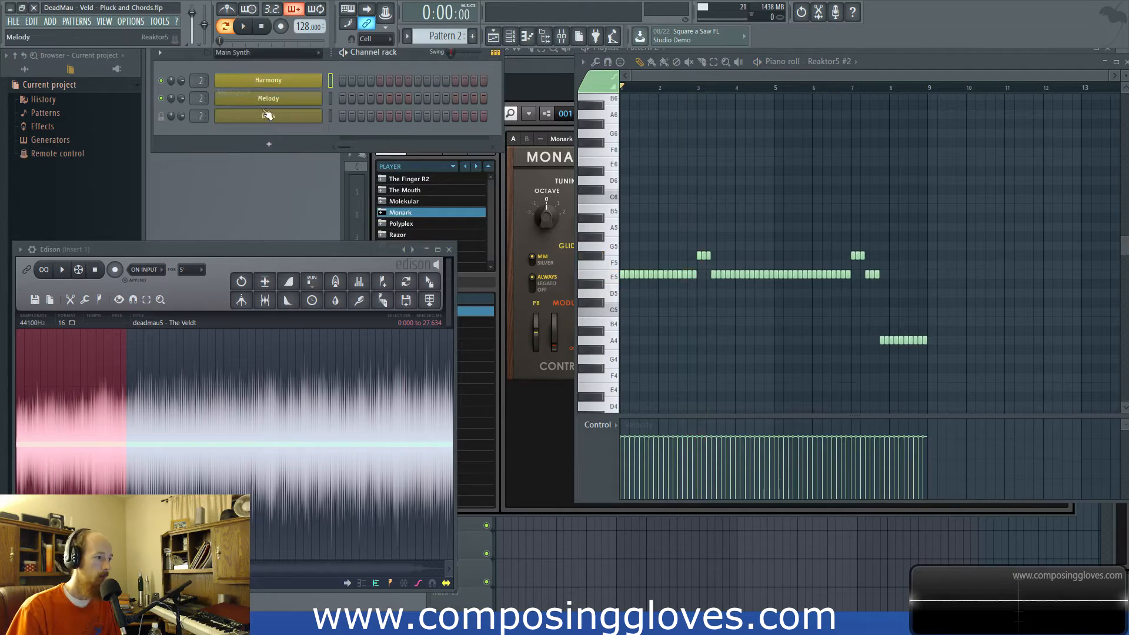
- Copy the Harmony notes from Pattern 1 and paste them over the Reaktor5 #2 notes in Pattern 2
key("KP_Subtract")
right_click(278, 83)
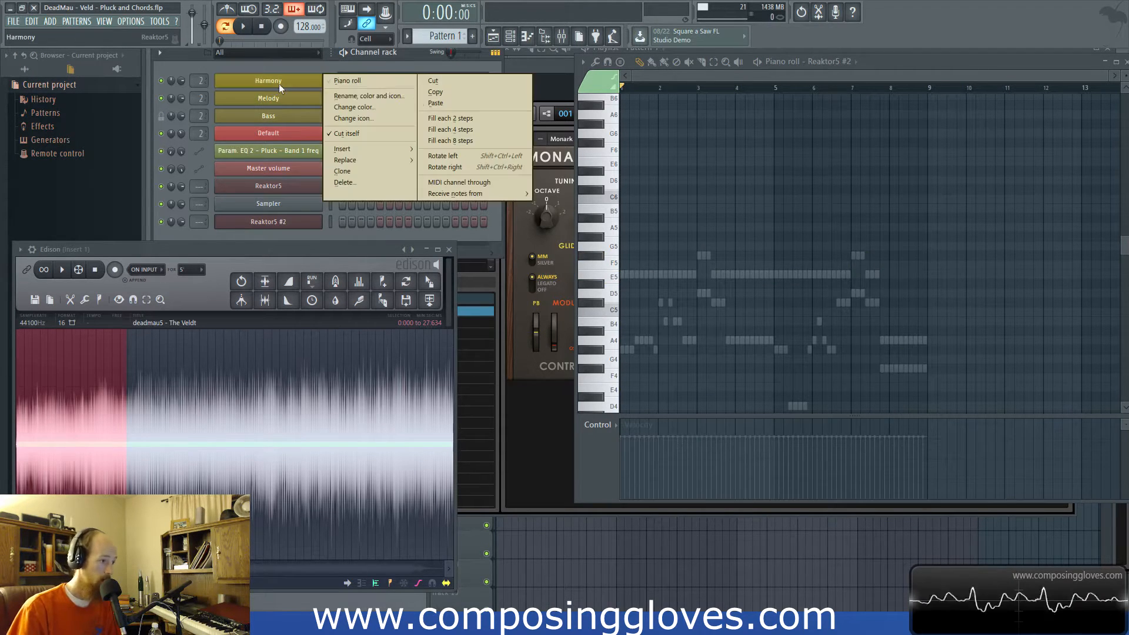
left_click(446, 91)
key("KP_Add")
right_click(286, 225)
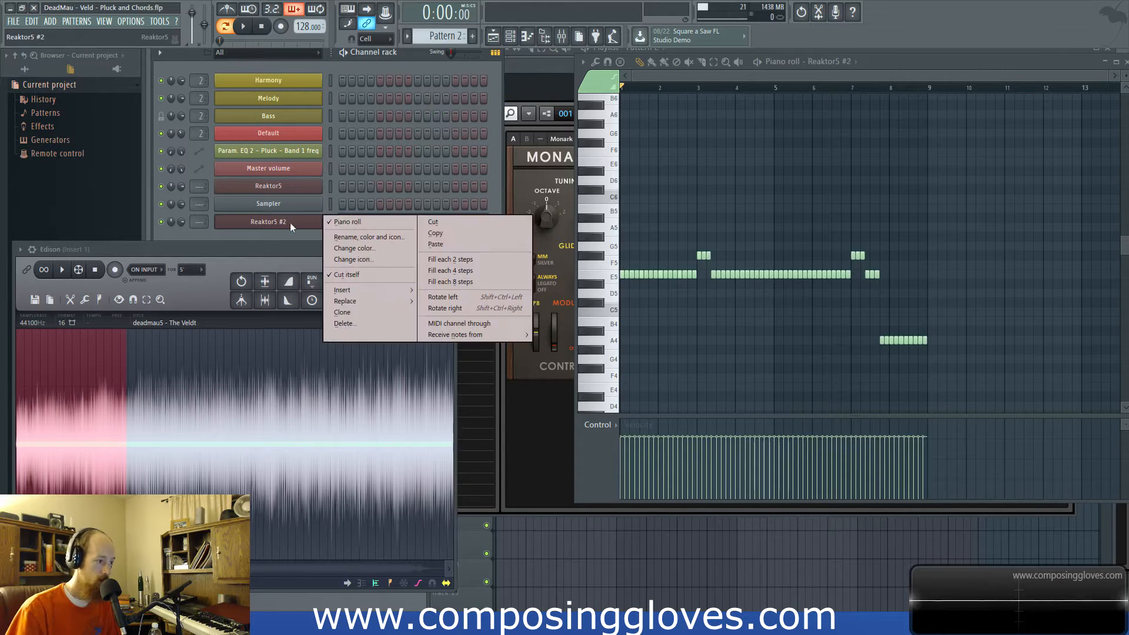
left_click(445, 244)
right_click(252, 226)
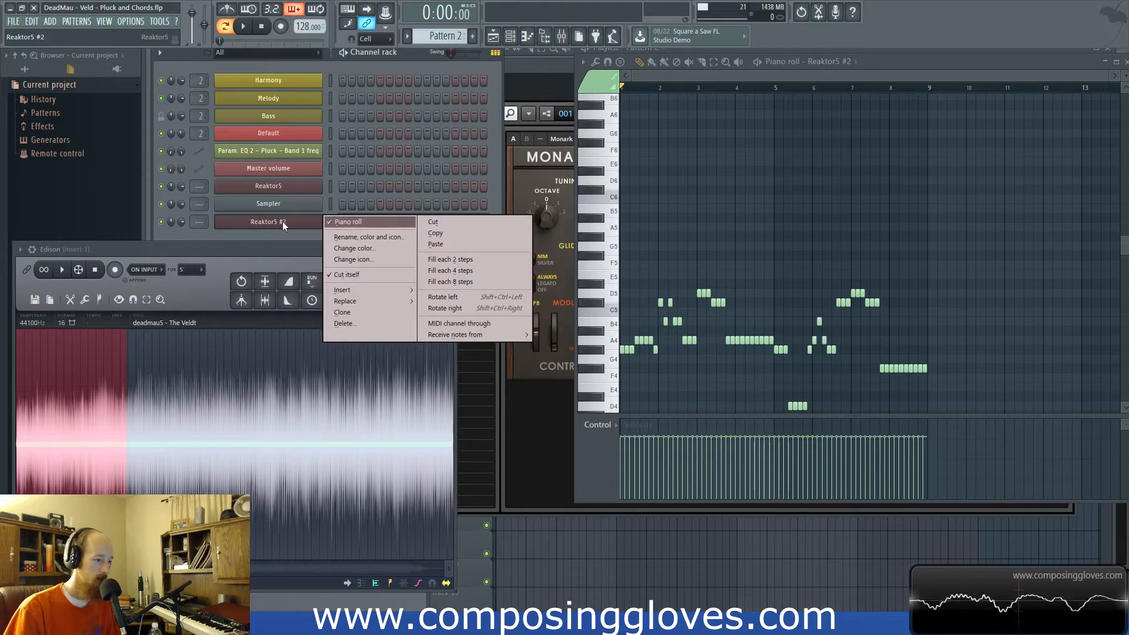
left_click(273, 234)
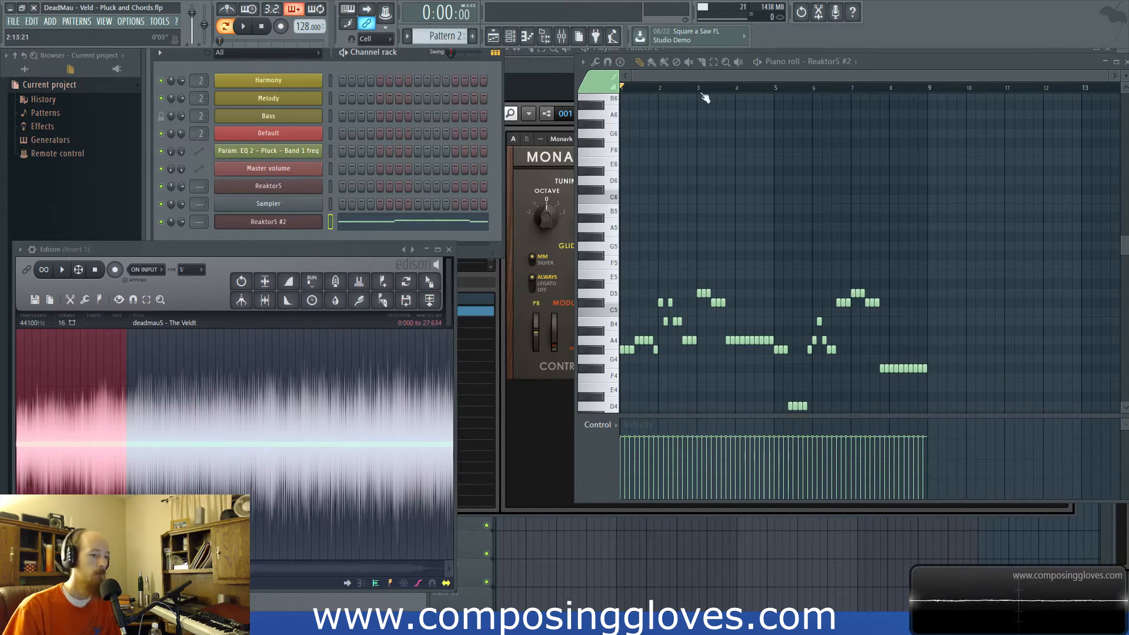
- Play Pattern 2 and follow the pasted harmony notes in the piano roll
key("space")
scroll(685, 361, "up", 4)
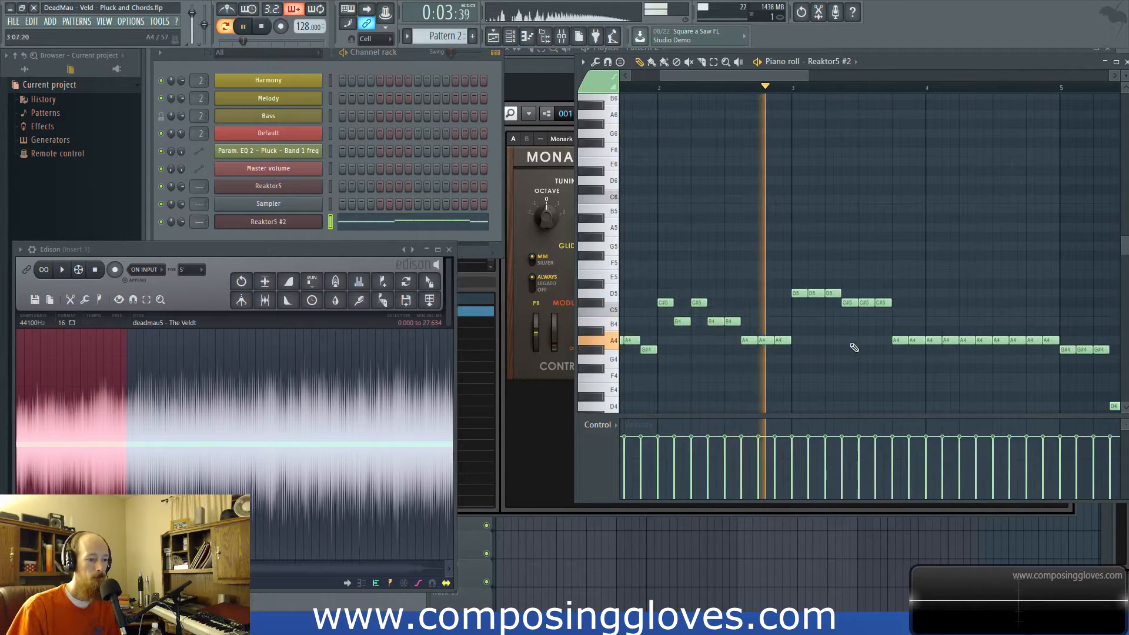
left_click_drag(857, 346, 758, 330)
scroll(758, 328, "down", 2)
key("space")
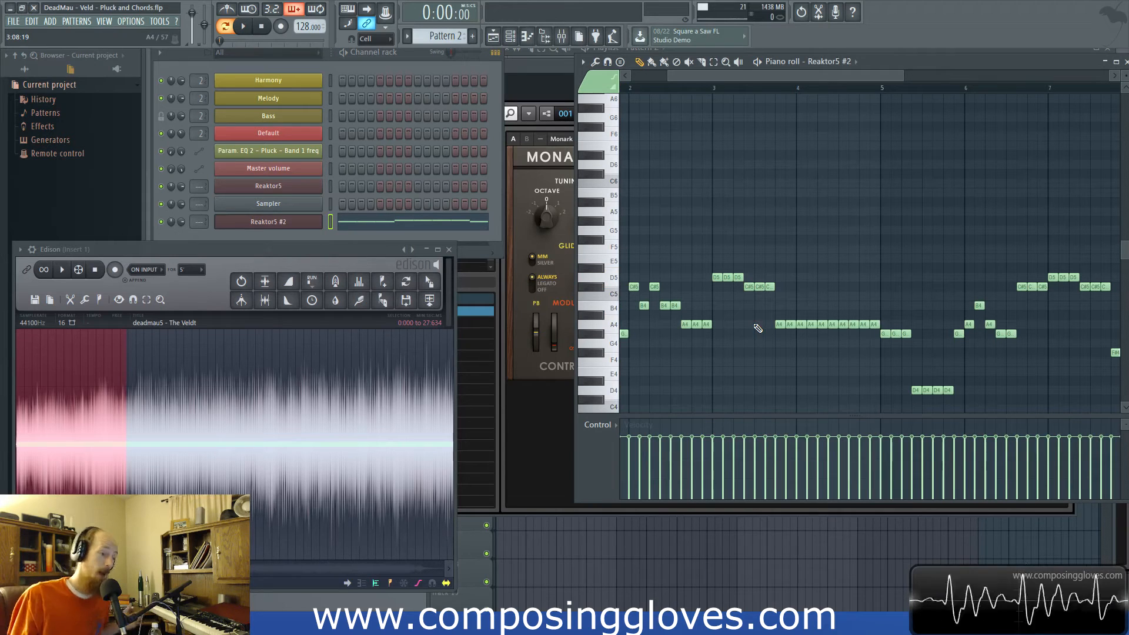
- Move the Reaktor5 #2 plugin window clear of the piano roll and examine the harmony line's notes across all eight bars
left_click(253, 220)
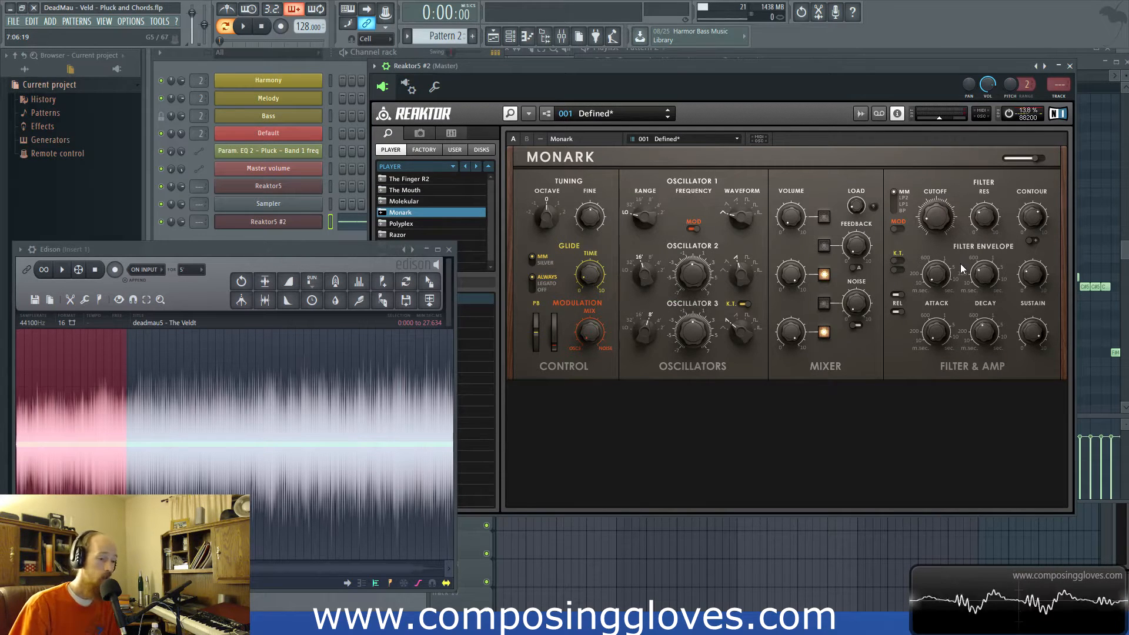
left_click_drag(620, 81, 660, 211)
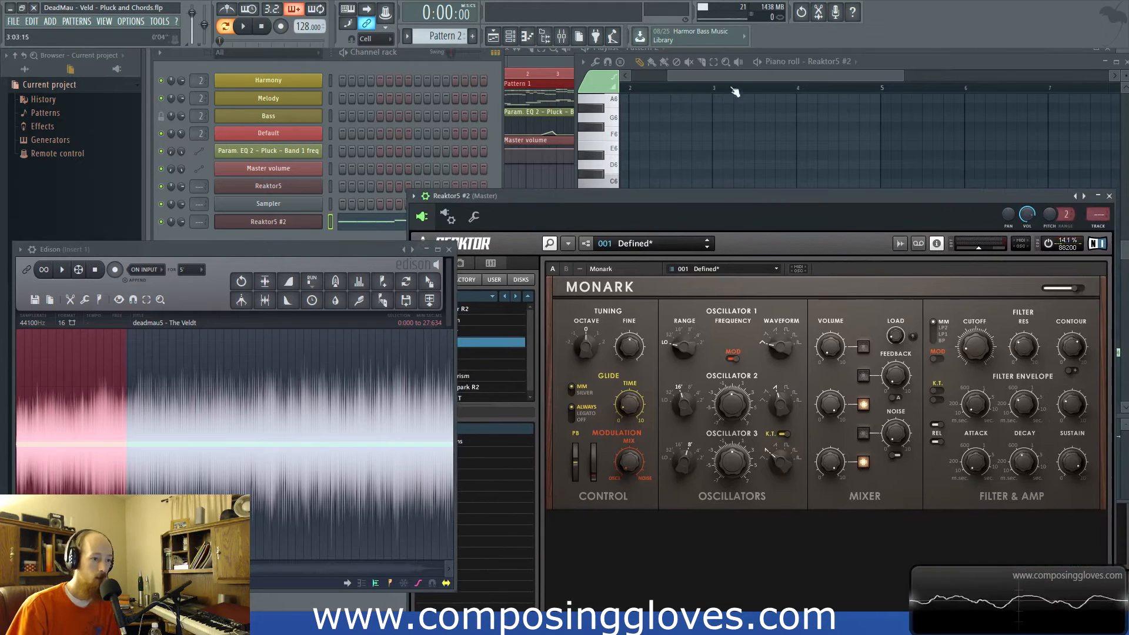
left_click(736, 75)
scroll(675, 260, "up", 3)
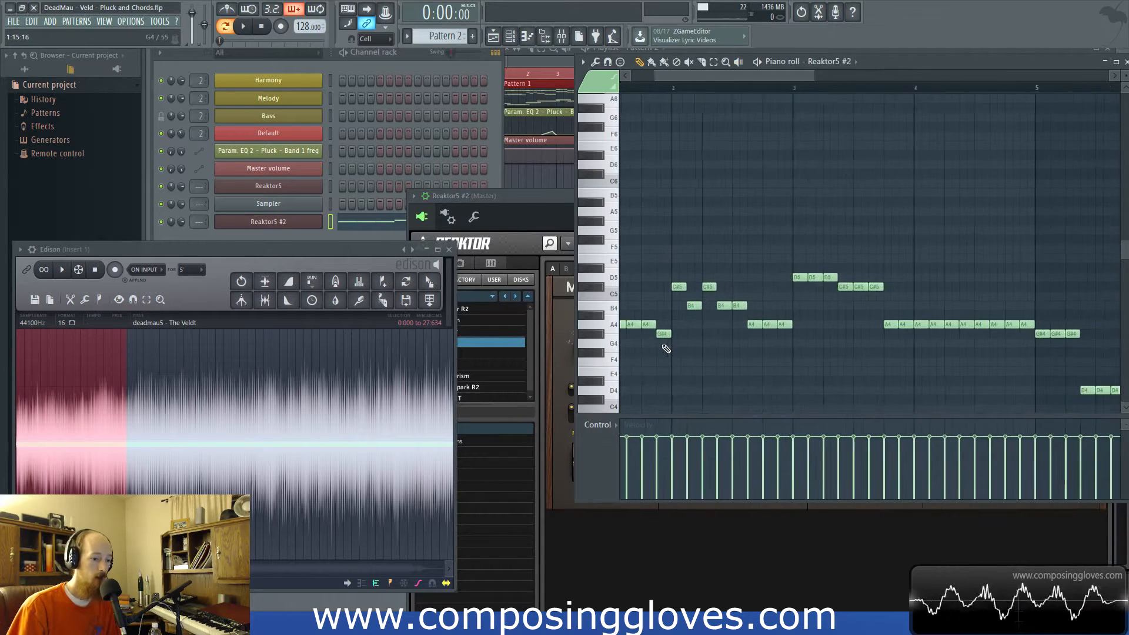
scroll(820, 292, "down", 2)
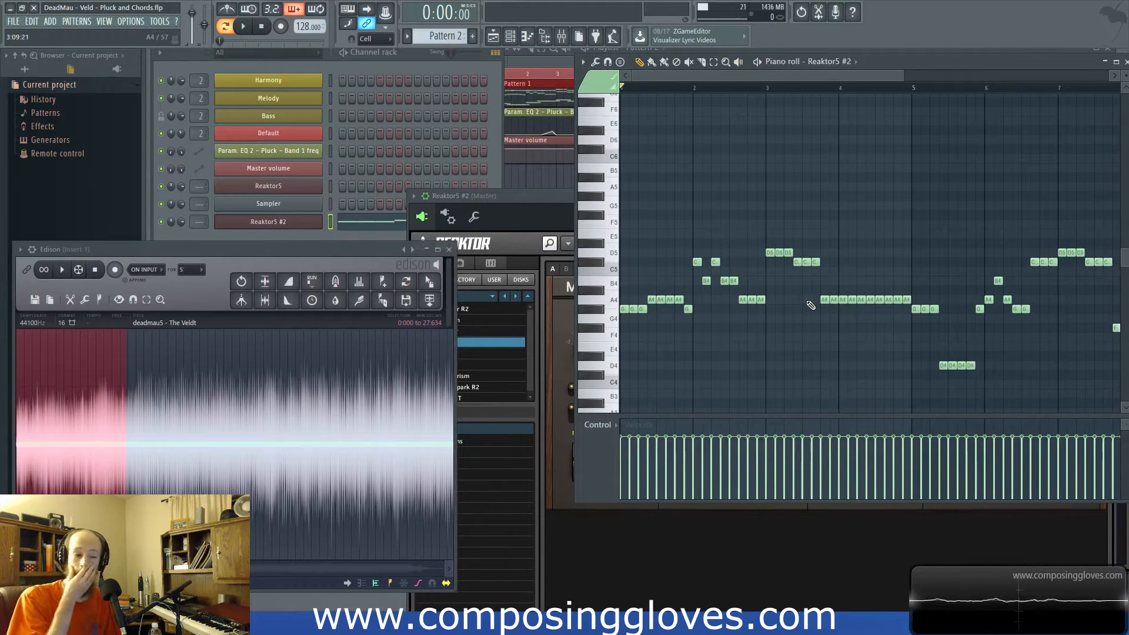
scroll(656, 338, "down", 2)
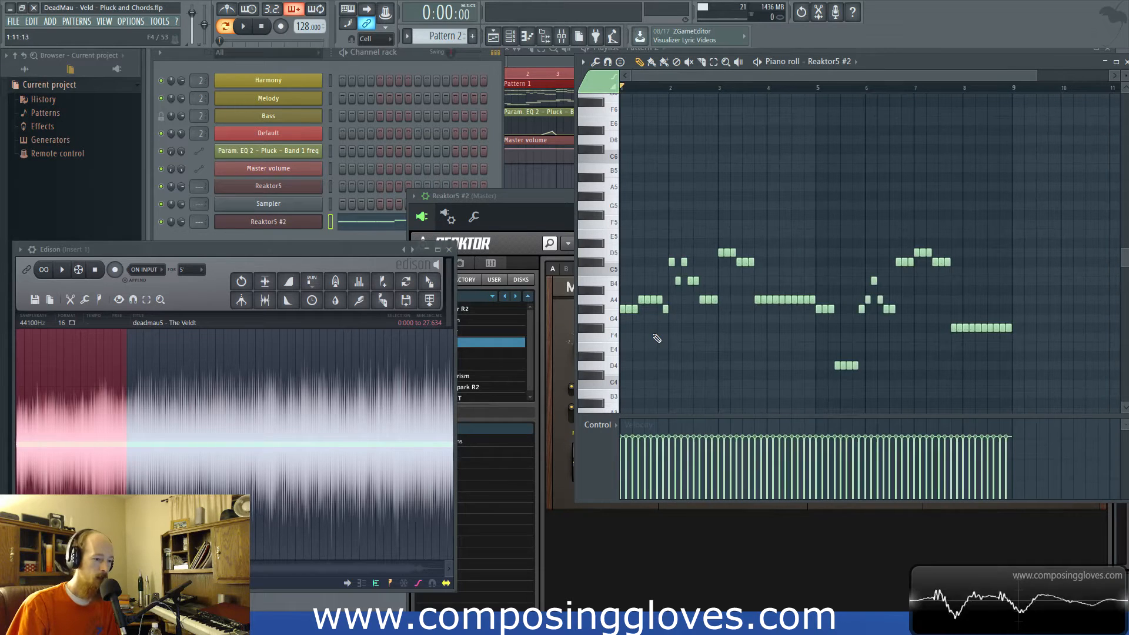
scroll(658, 323, "up", 3)
scroll(844, 358, "down", 2)
scroll(677, 186, "down", 1)
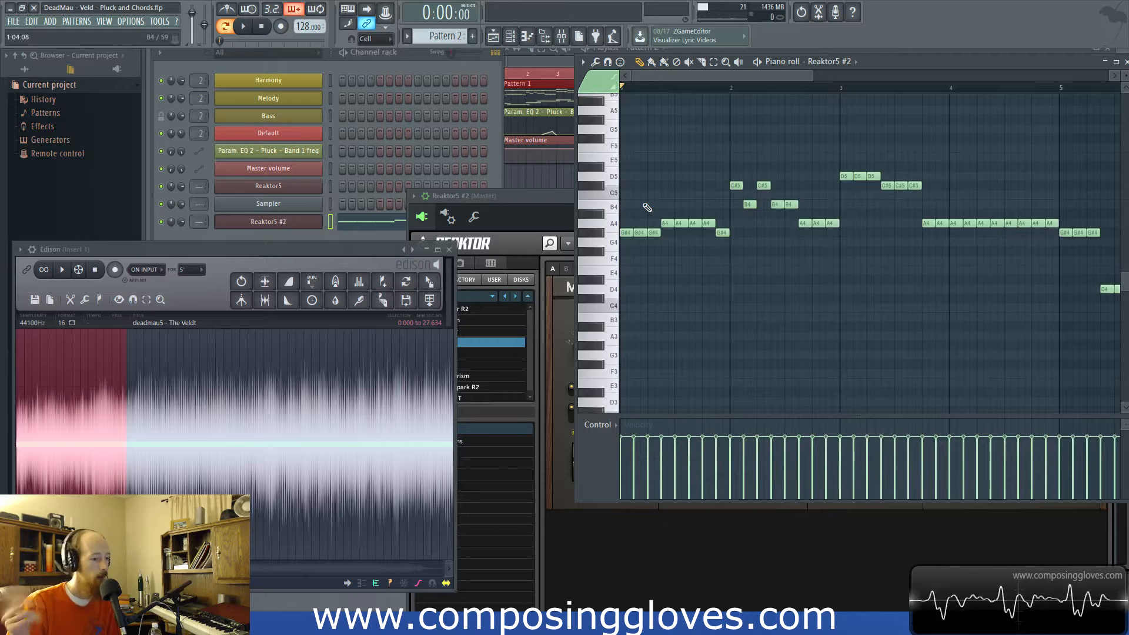
scroll(659, 200, "down", 2)
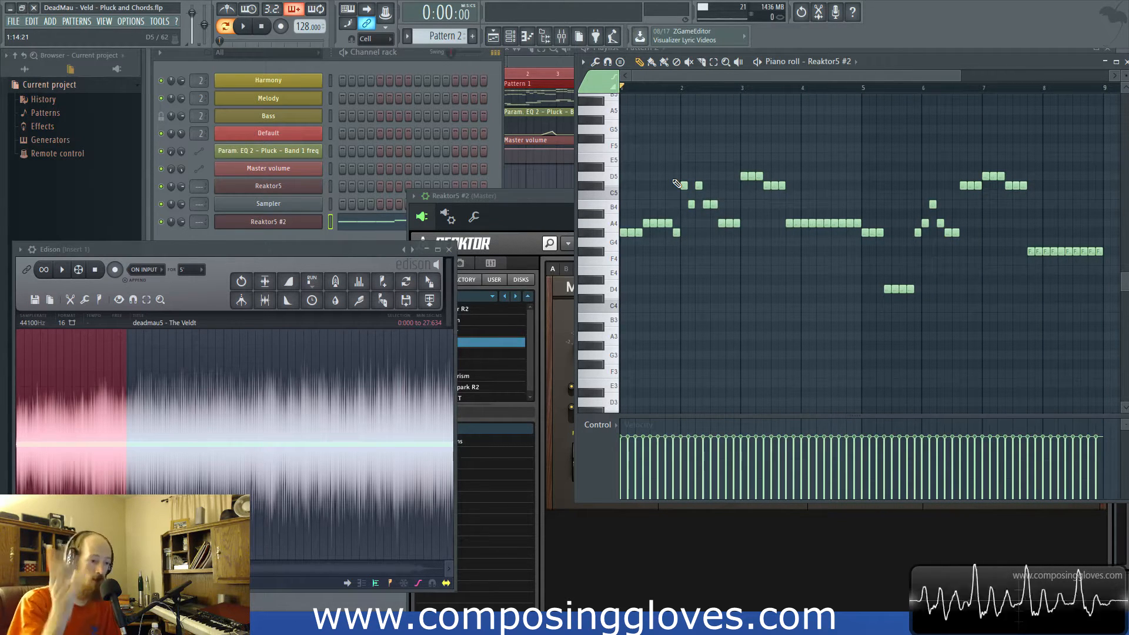
scroll(661, 182, "up", 2)
- Filter the channel rack to the Main Synth group and show the whole harmony line in the piano roll
left_click(278, 63)
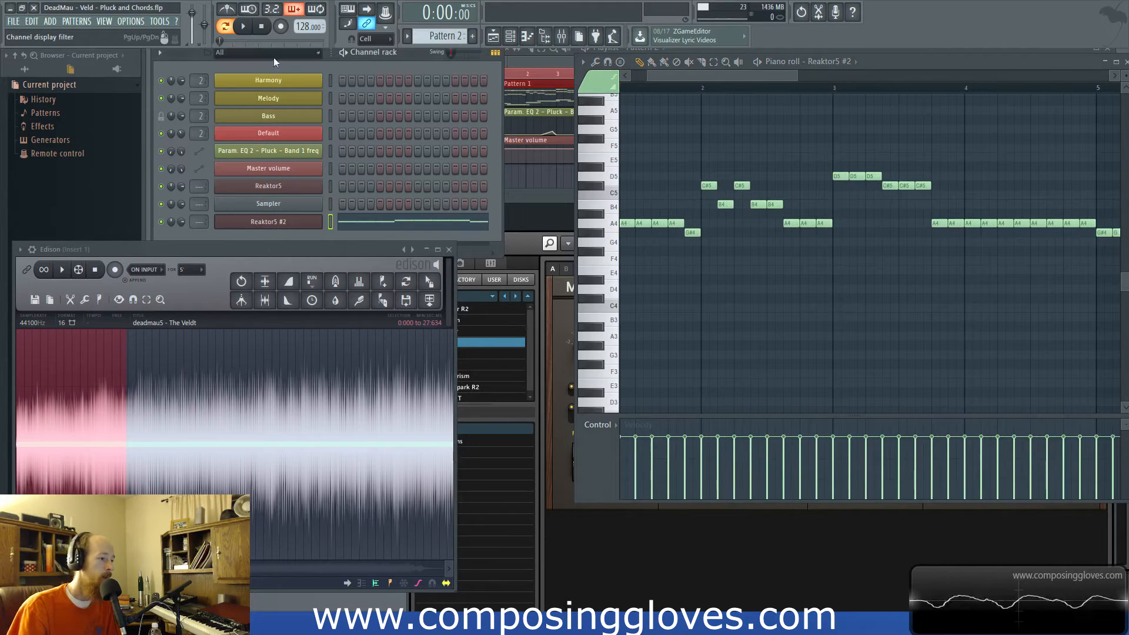
left_click(275, 53)
left_click(277, 100)
left_click(270, 54)
left_click(261, 87)
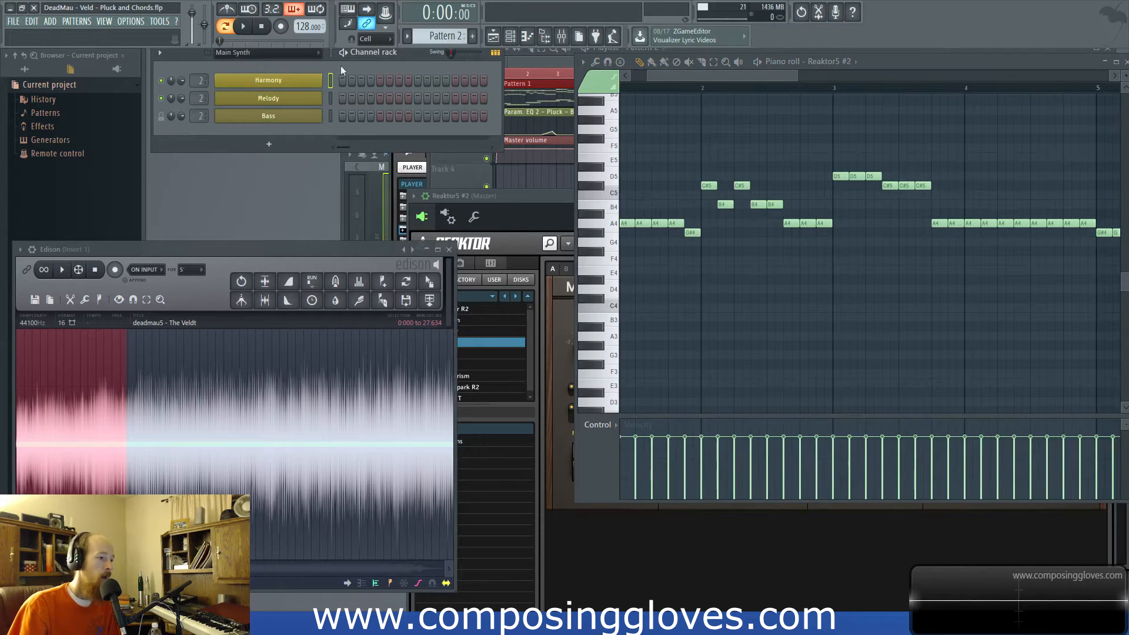
scroll(806, 236, "down", 2)
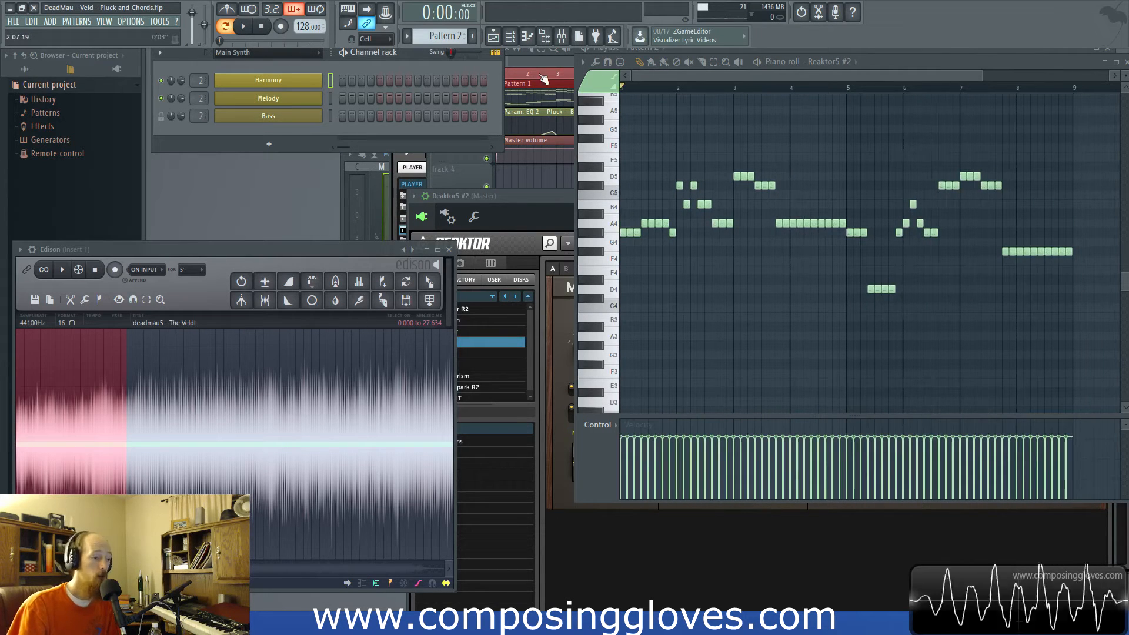
- Show all channel groups in the channel rack and open the Default channel's Pattern 1 notes in the piano roll
left_click(540, 75)
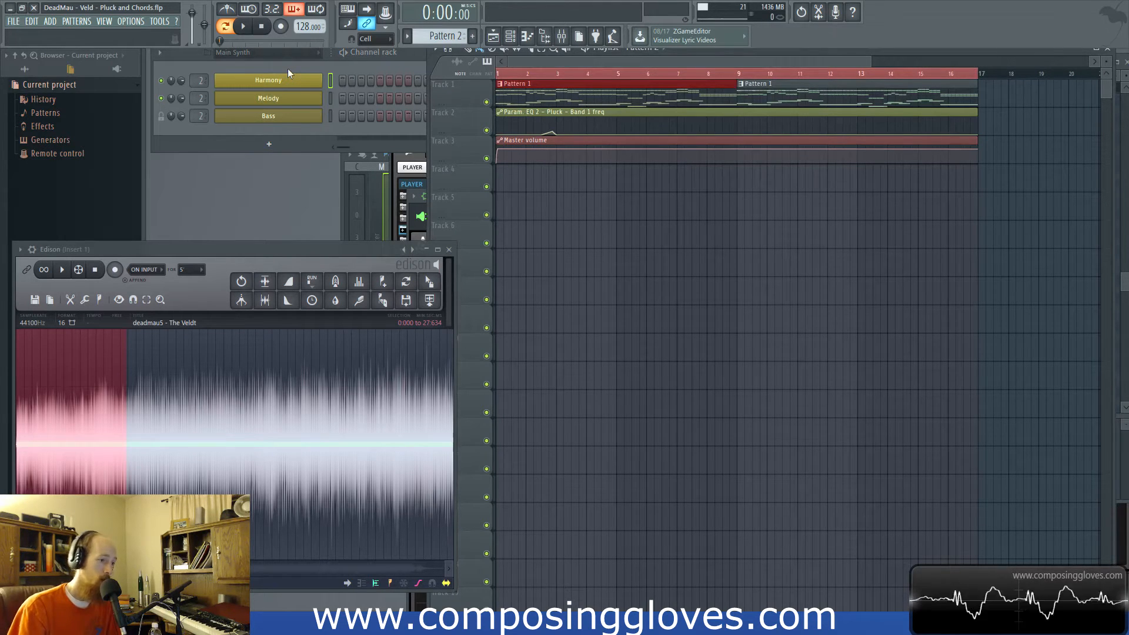
left_click(256, 58)
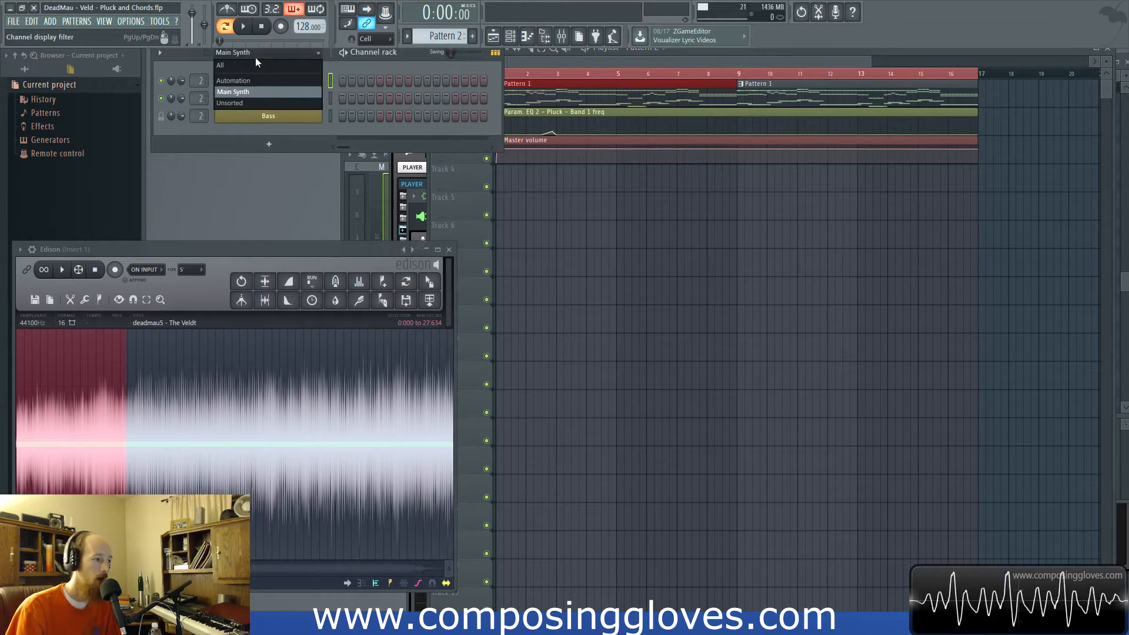
left_click(256, 102)
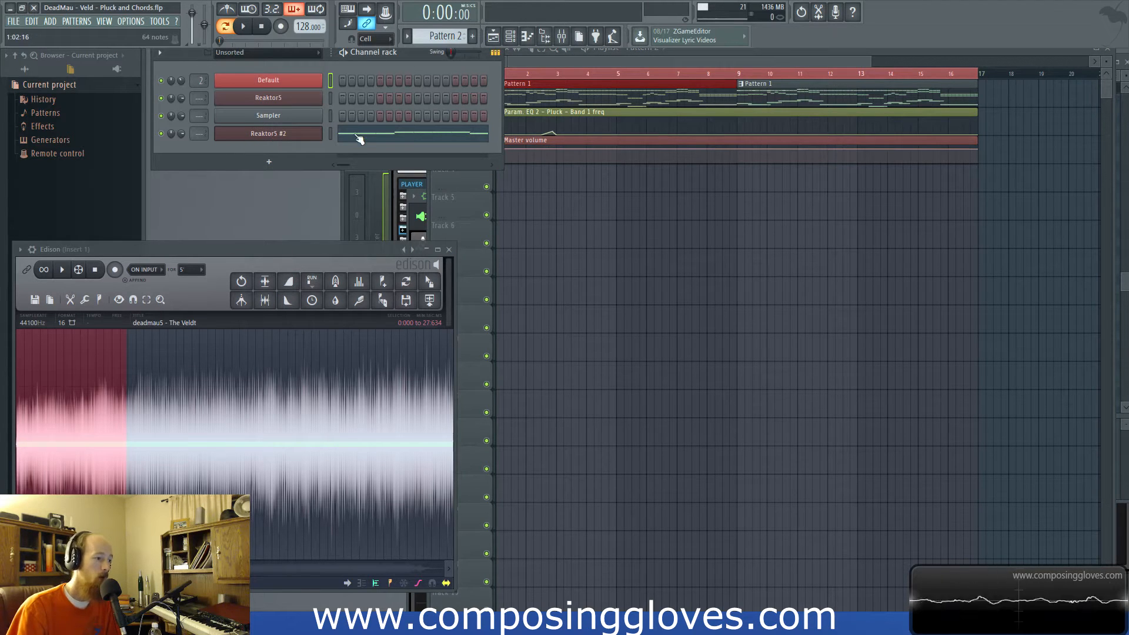
left_click(270, 52)
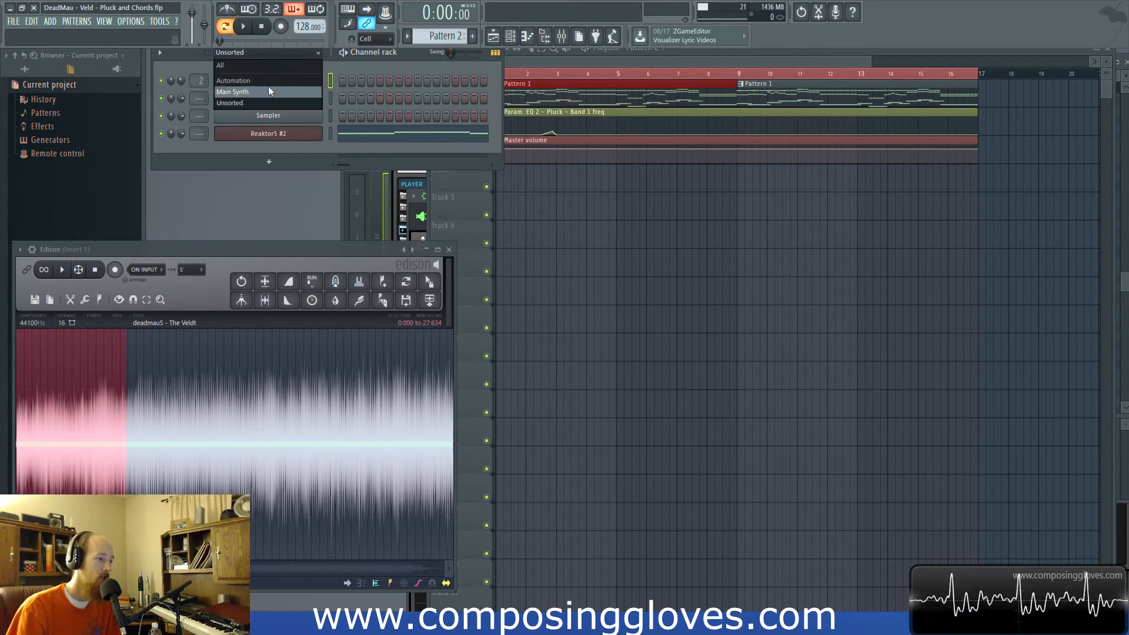
left_click(259, 71)
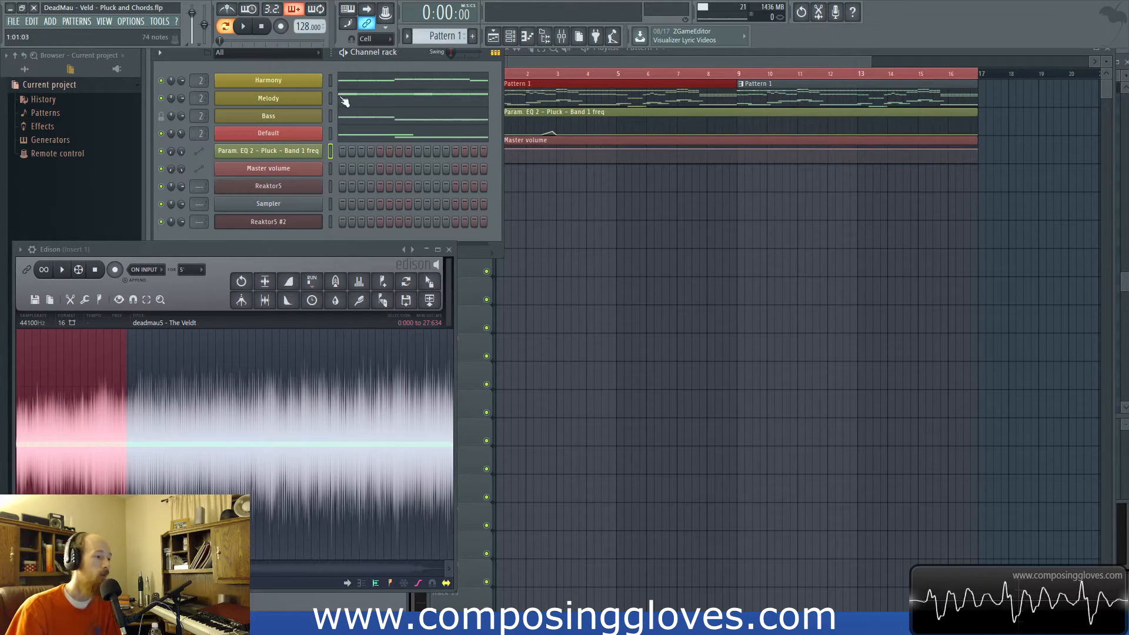
left_click(377, 137)
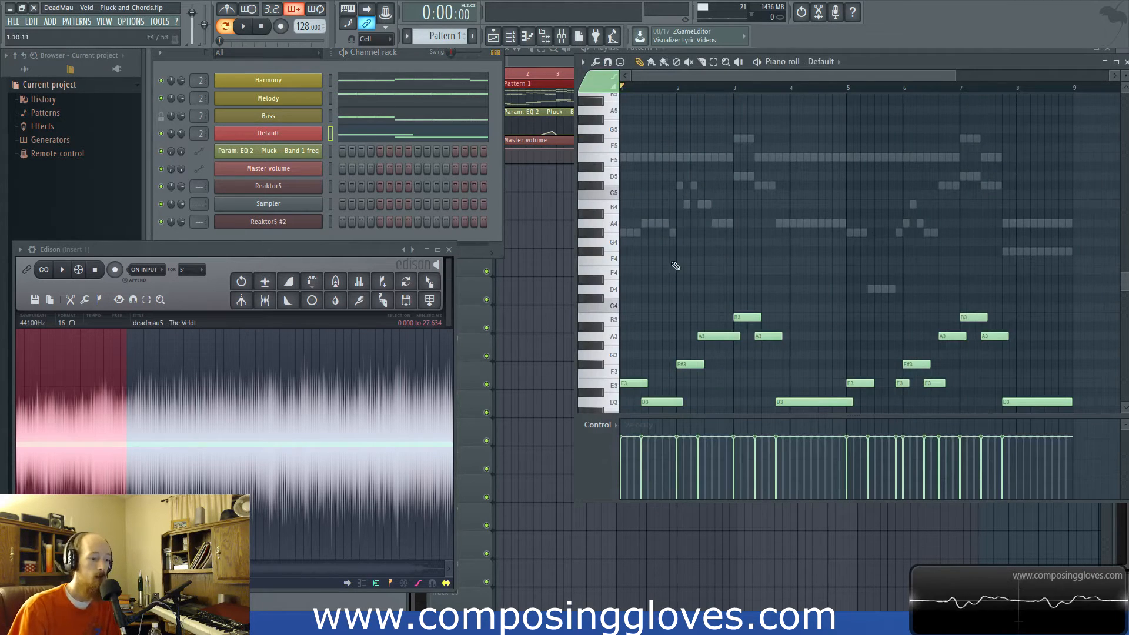
- Examine the Default channel's bass notes across all eight bars, selecting the notes from bar 6 onward
scroll(675, 265, "down", 5)
scroll(703, 257, "up", 4)
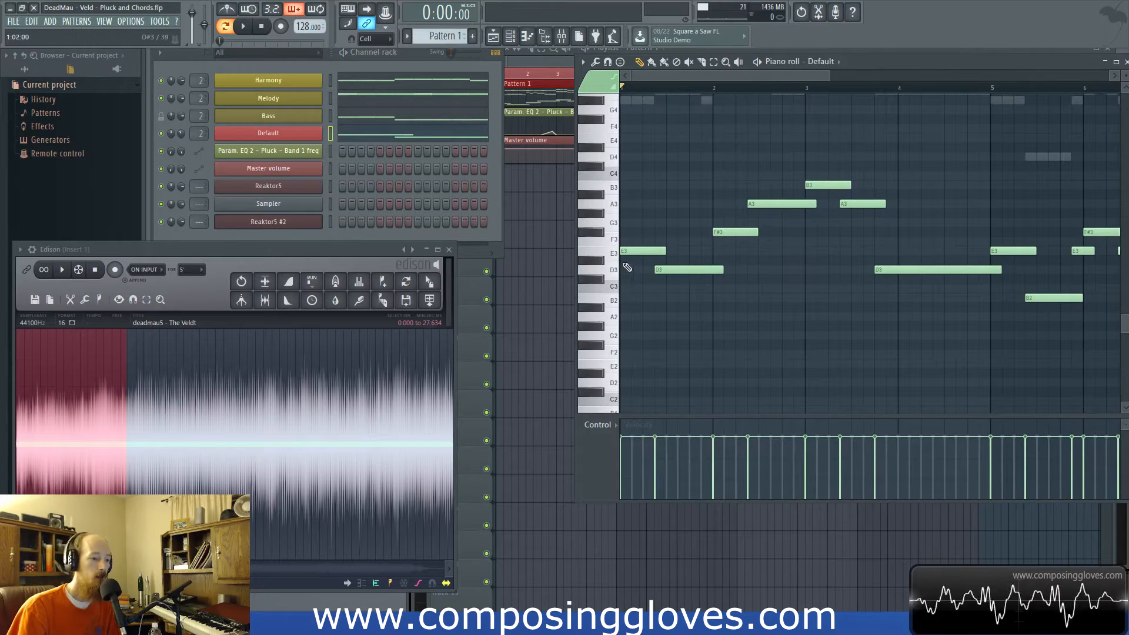
left_click_drag(683, 181, 801, 237)
scroll(847, 207, "right", 5)
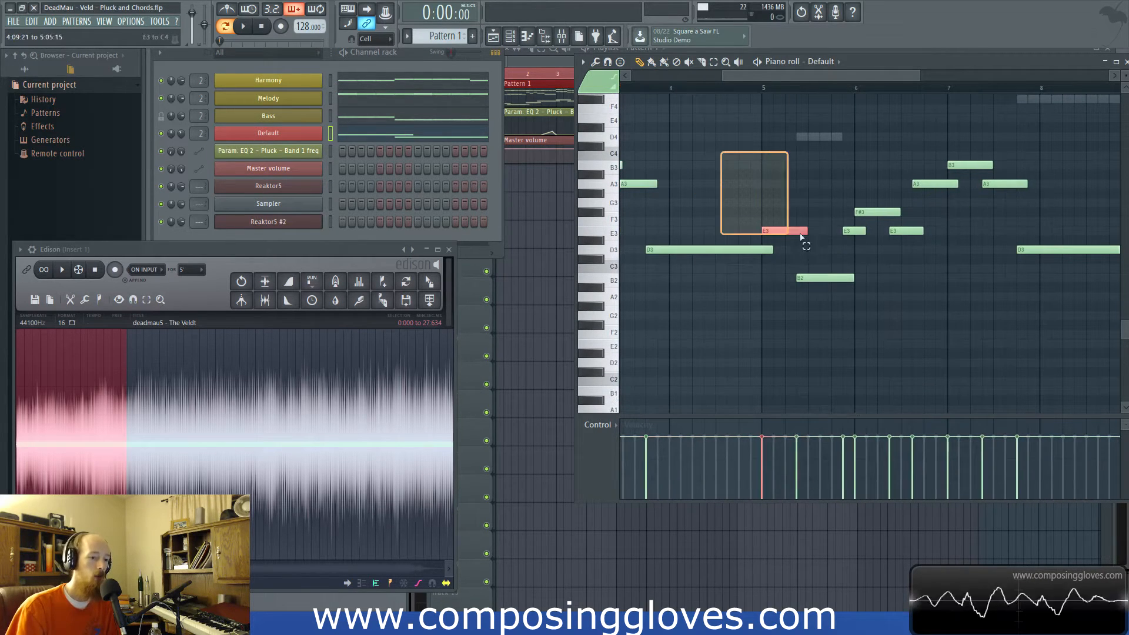
left_click_drag(899, 126, 1088, 353)
scroll(817, 281, "down", 4)
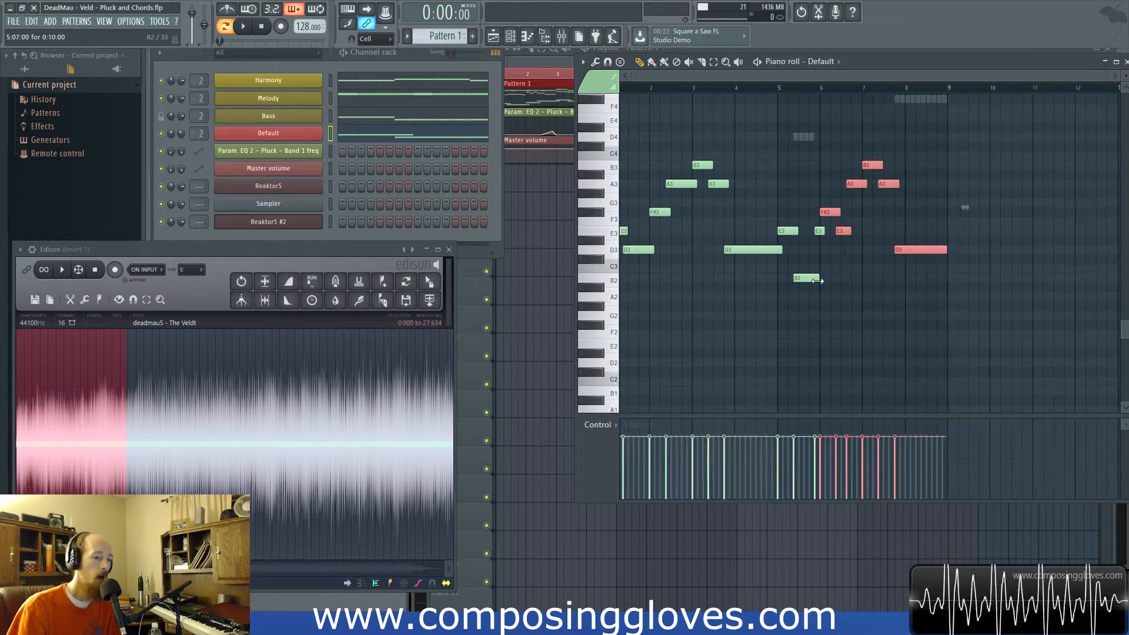
scroll(817, 281, "up", 3)
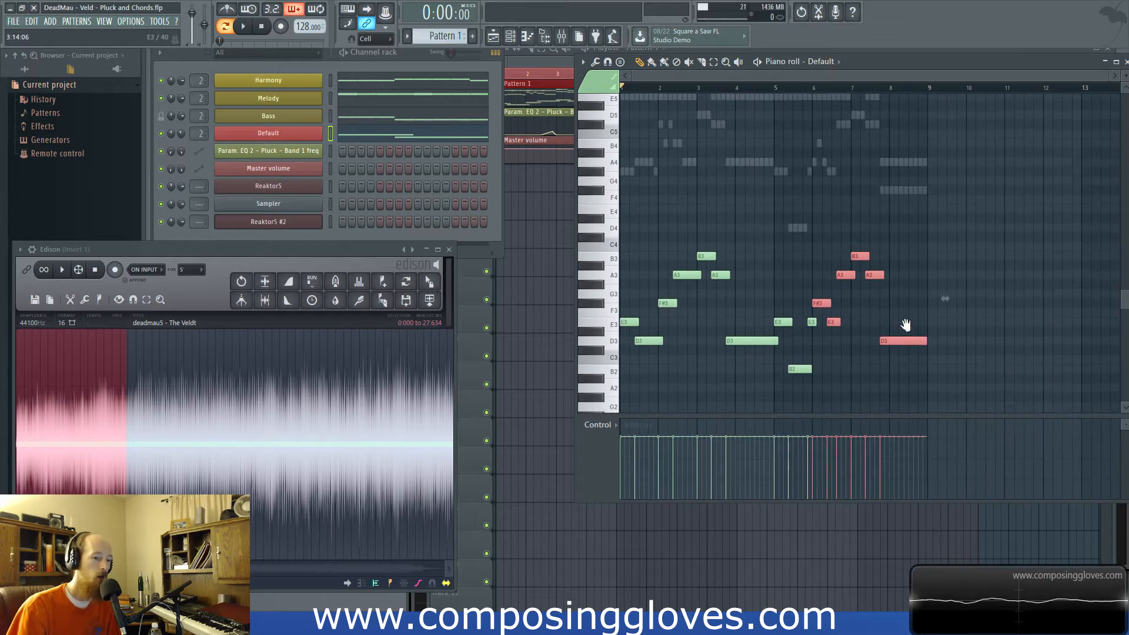
- Switch the piano roll to the Harmony channel and audition its opening pitches G#4, A4, B4 and C#5
double_click(633, 177)
scroll(856, 322, "up", 7)
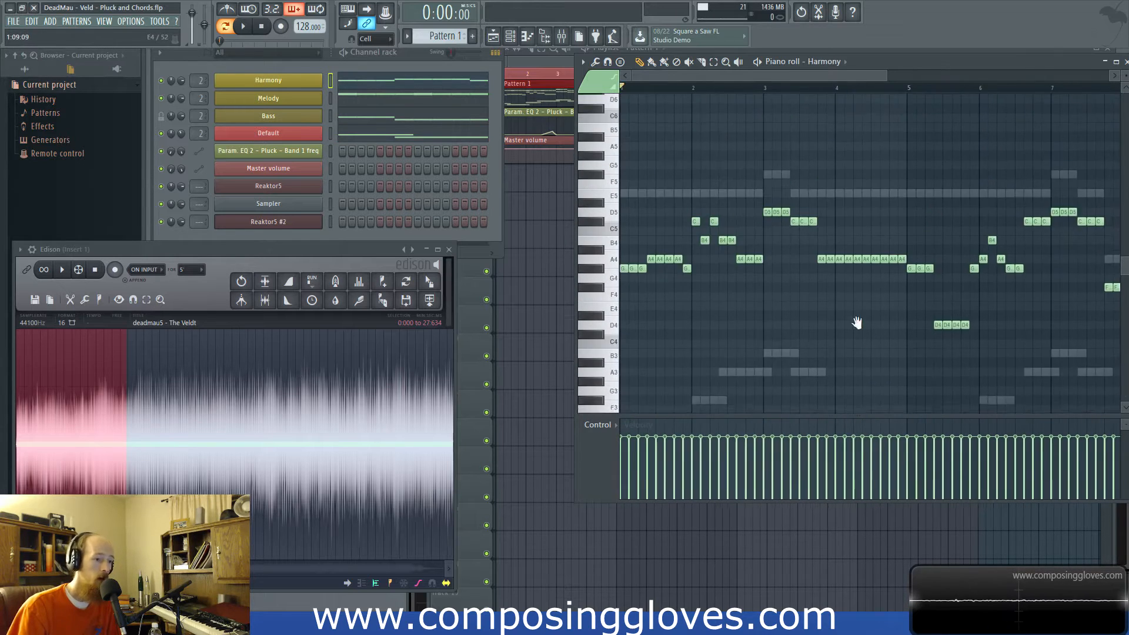
left_click(607, 286)
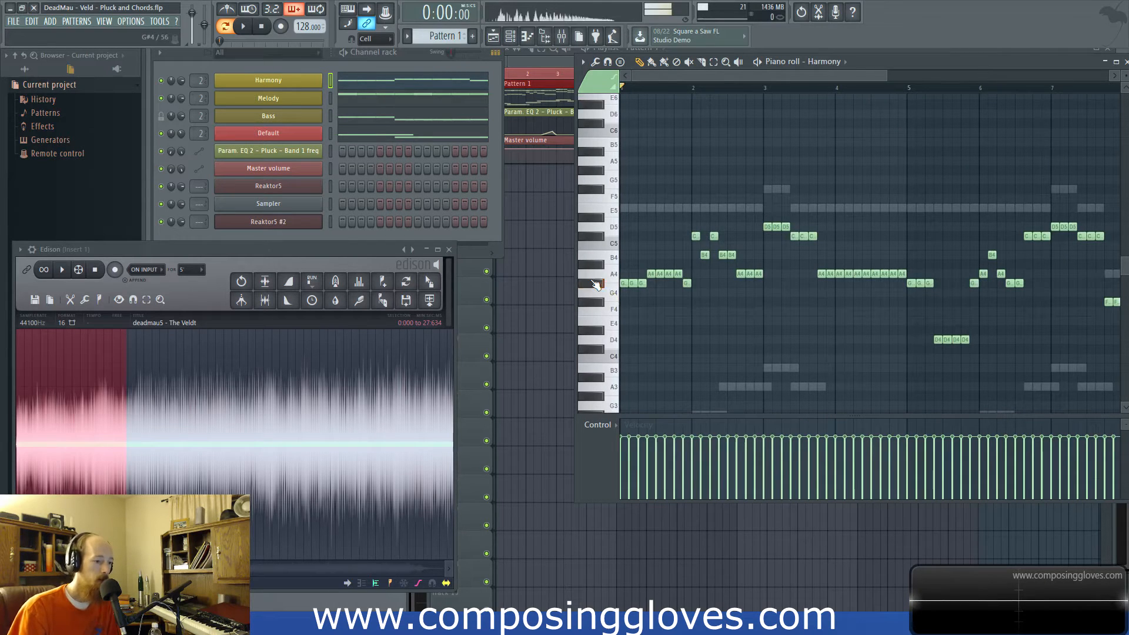
left_click(607, 279)
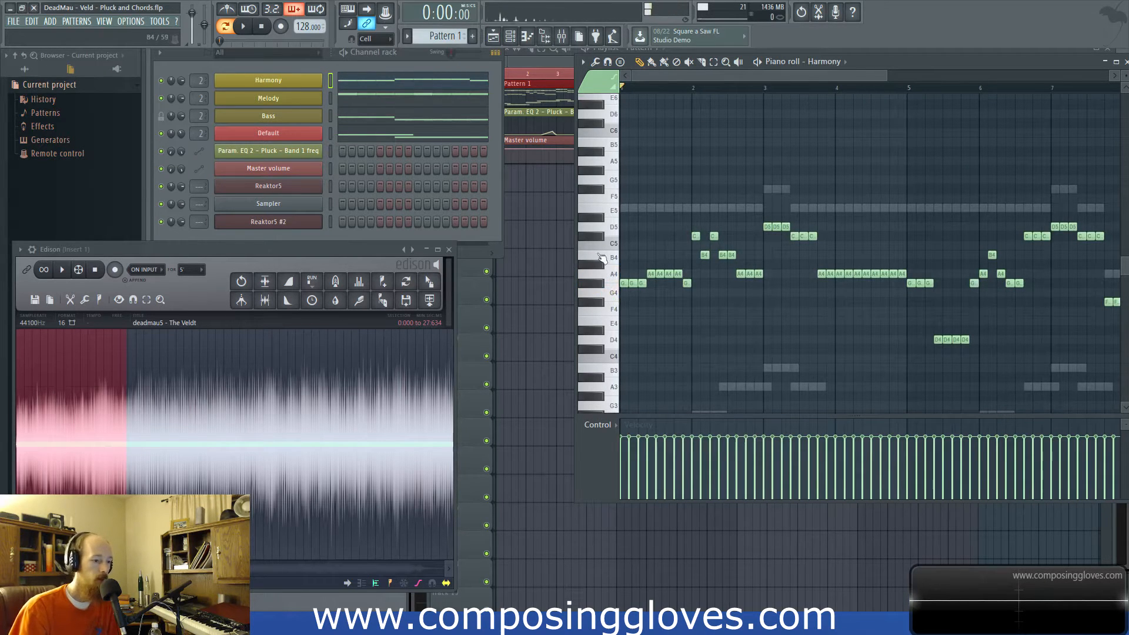
left_click(596, 286)
left_click(603, 237)
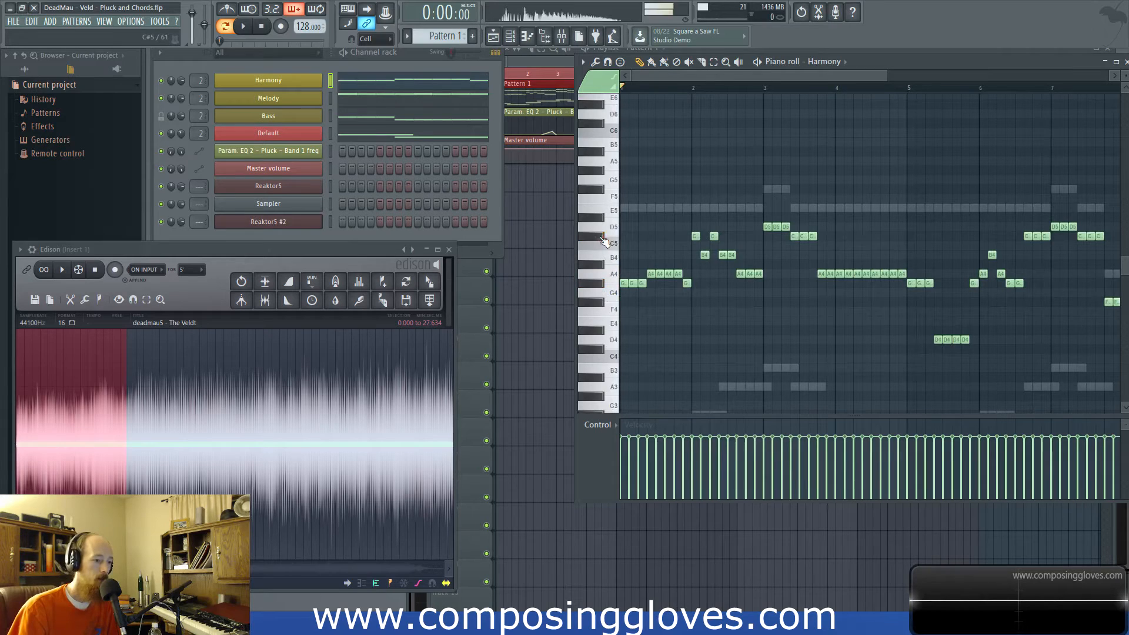
left_click(607, 259)
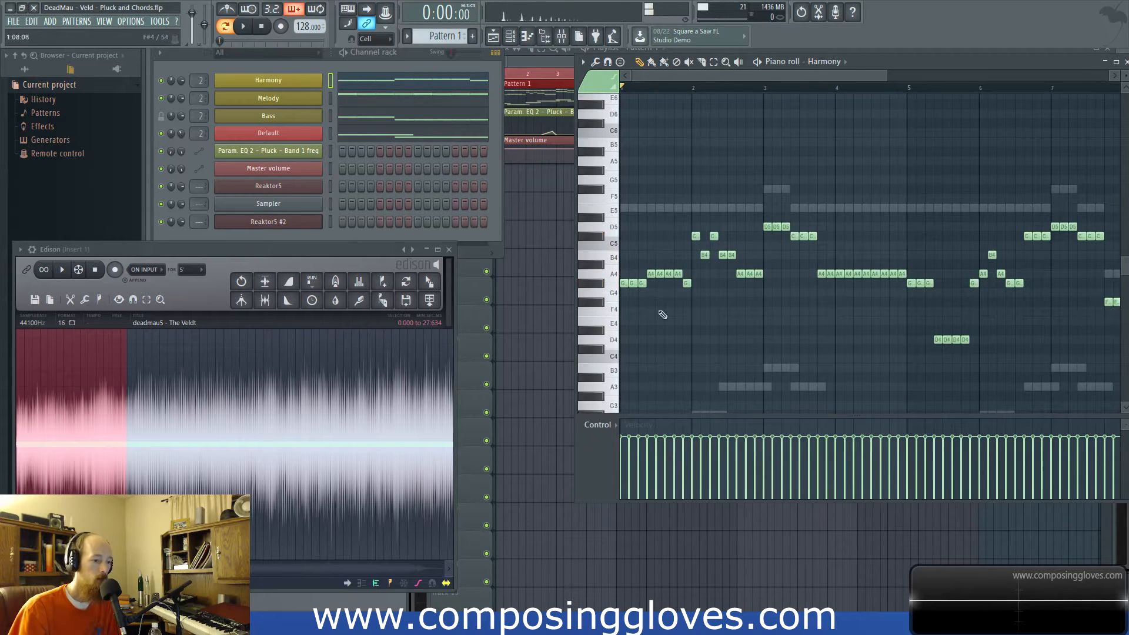
left_click(609, 261)
left_click(610, 263)
left_click(610, 264)
left_click(610, 274)
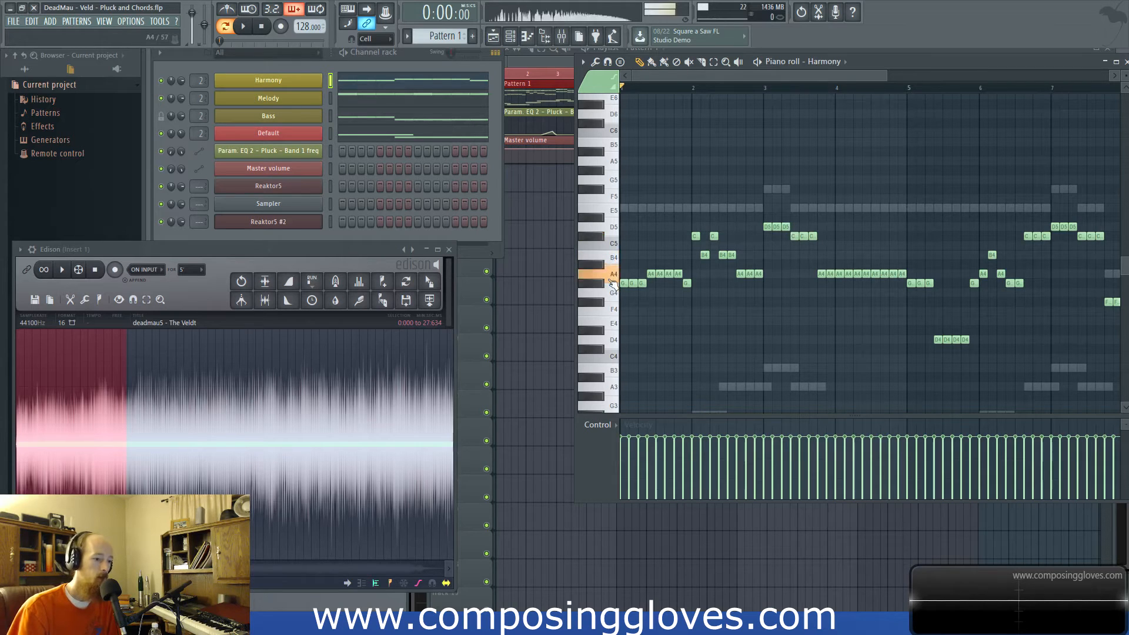
- Examine the Harmony line across all eight bars and compare it with the ghosted bass and melody notes
scroll(780, 337, "down", 3, "ctrl")
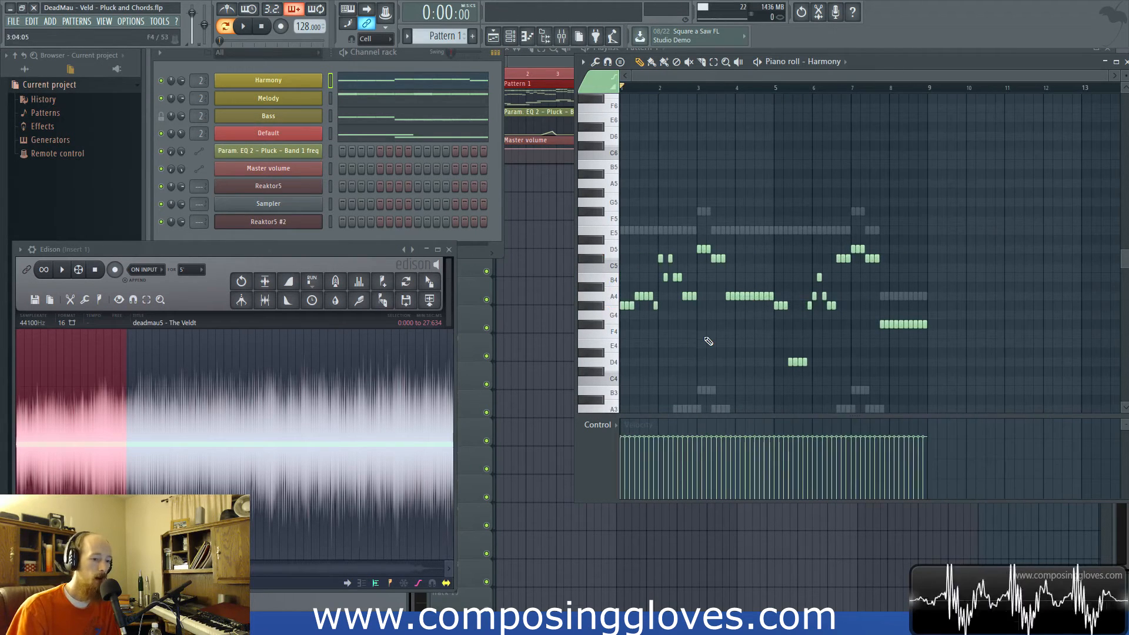
scroll(703, 353, "up", 6, "ctrl")
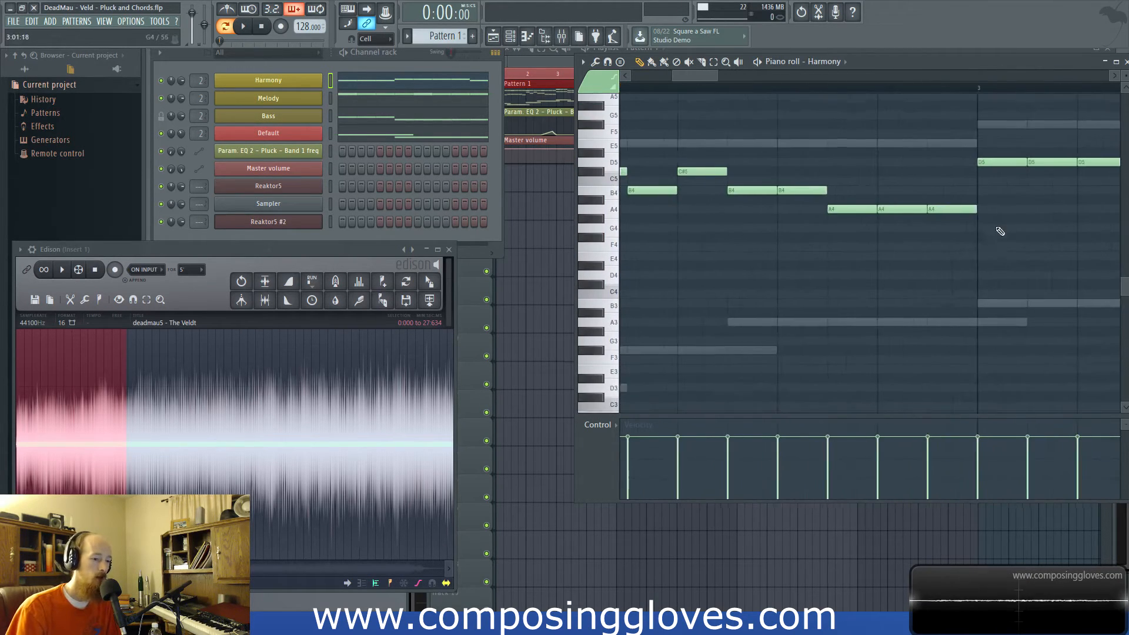
scroll(705, 295, "up", 1)
scroll(704, 294, "down", 4, "ctrl")
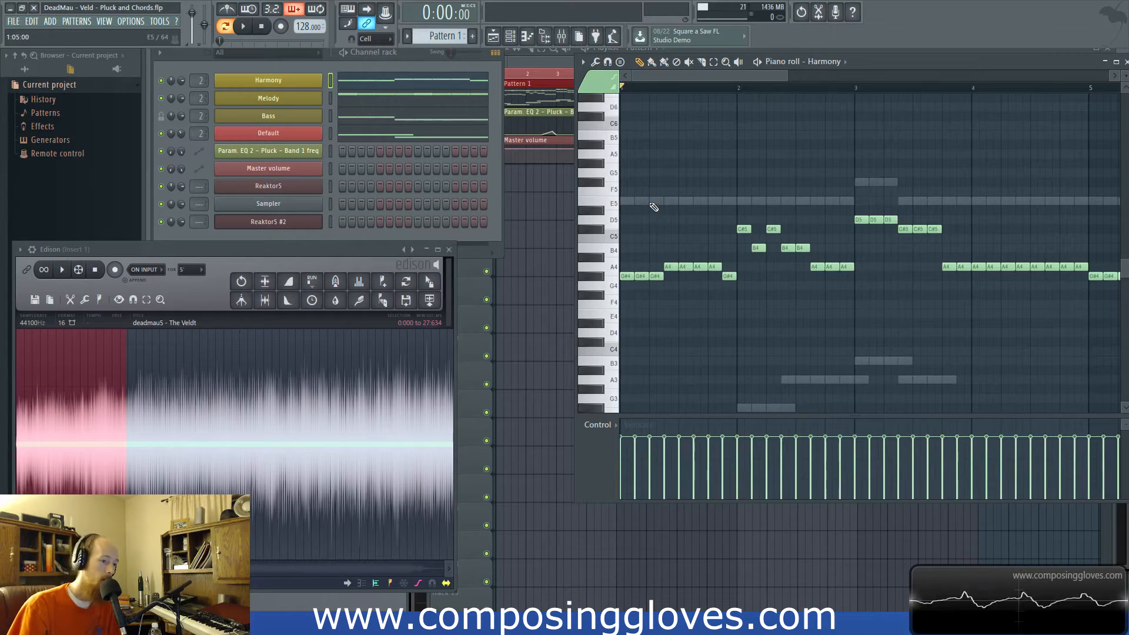
scroll(710, 308, "down", 3, "ctrl")
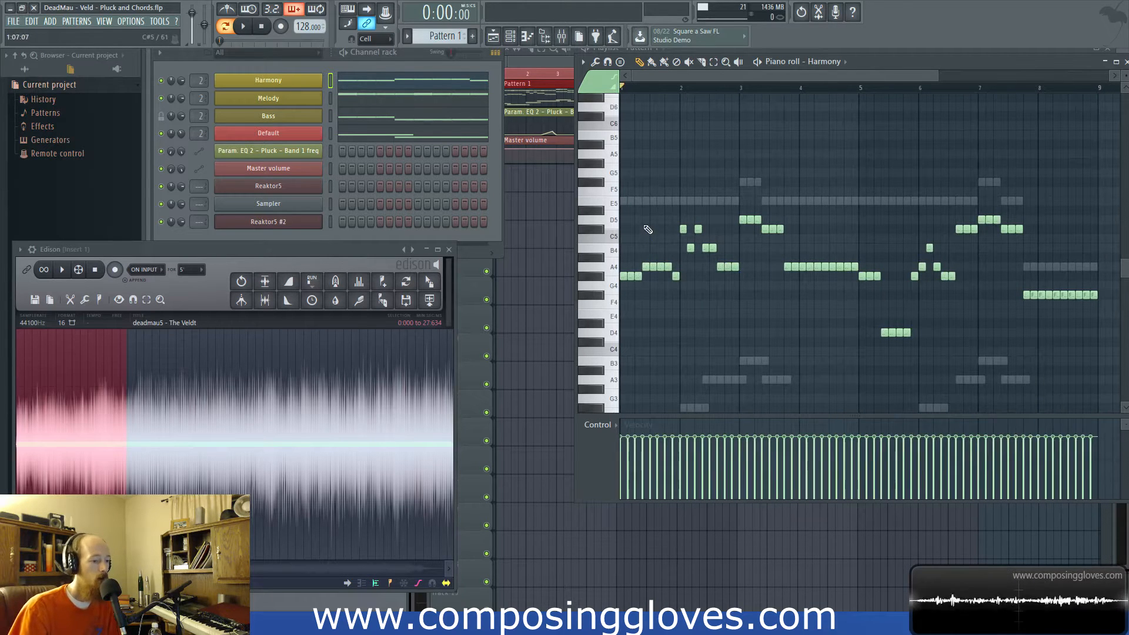
scroll(656, 305, "down", 4)
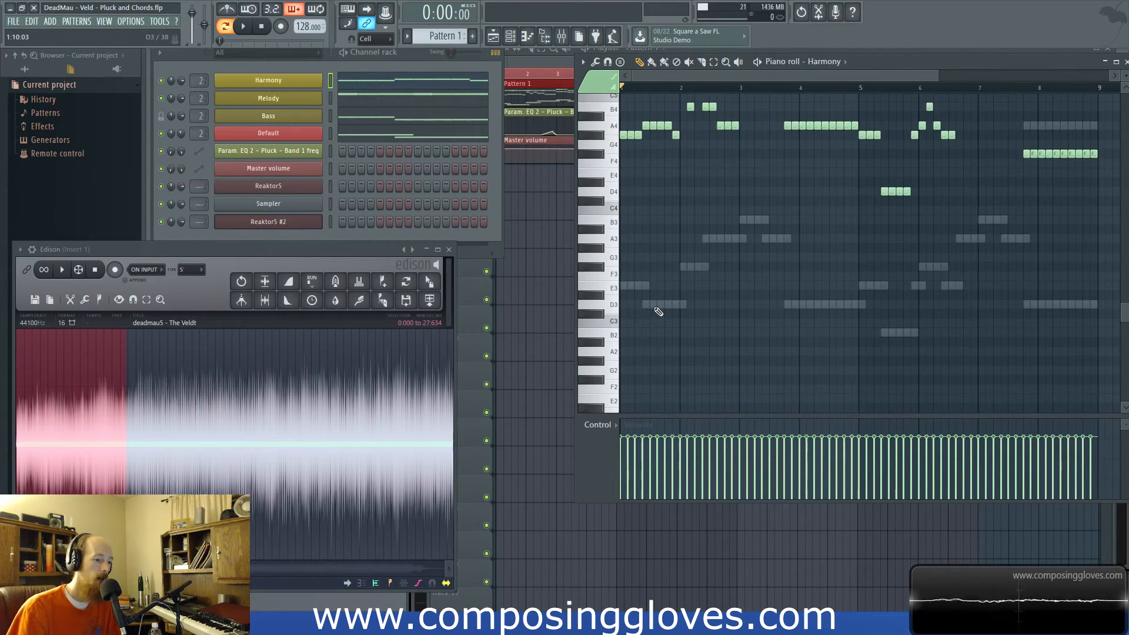
scroll(664, 307, "up", 4)
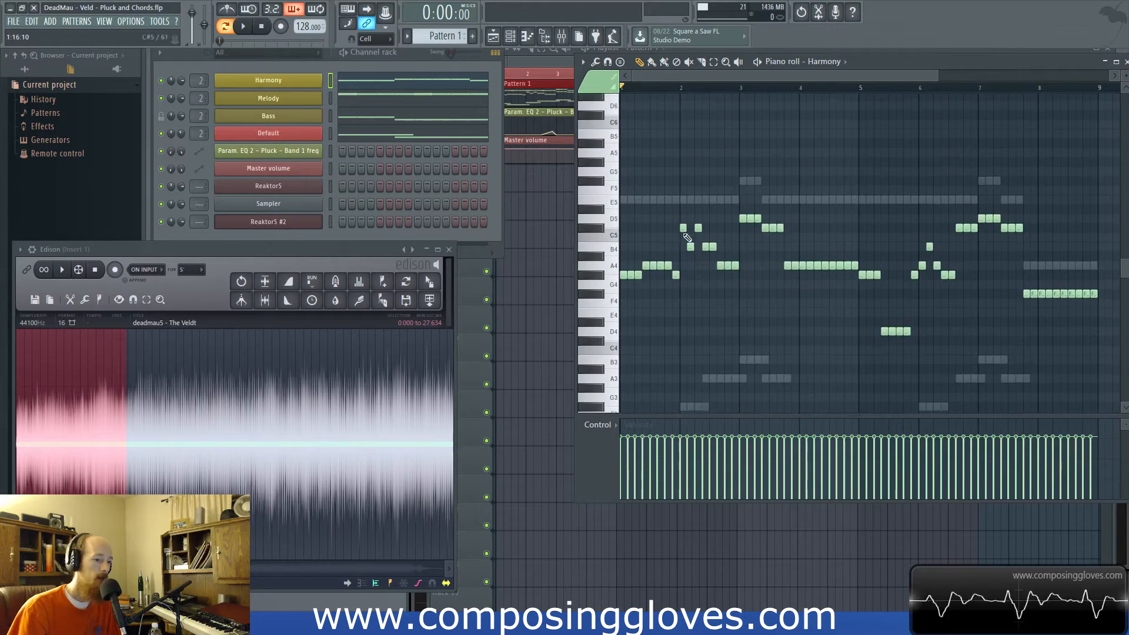
- Switch the piano roll to the Melody channel and select all of its E5 notes
double_click(653, 203)
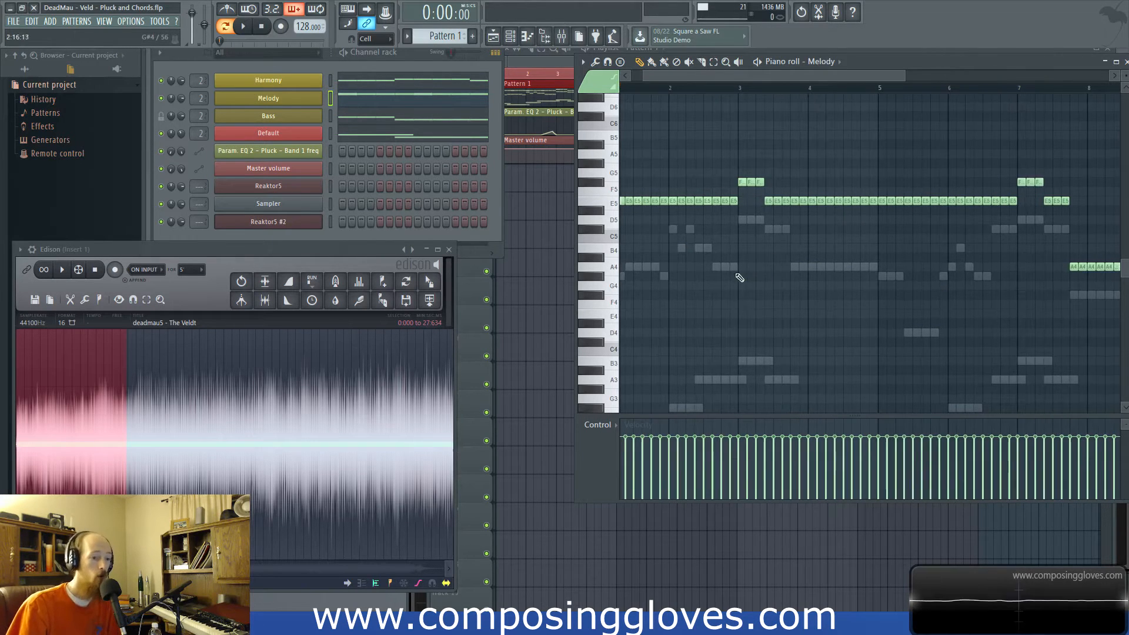
scroll(927, 304, "up", 2)
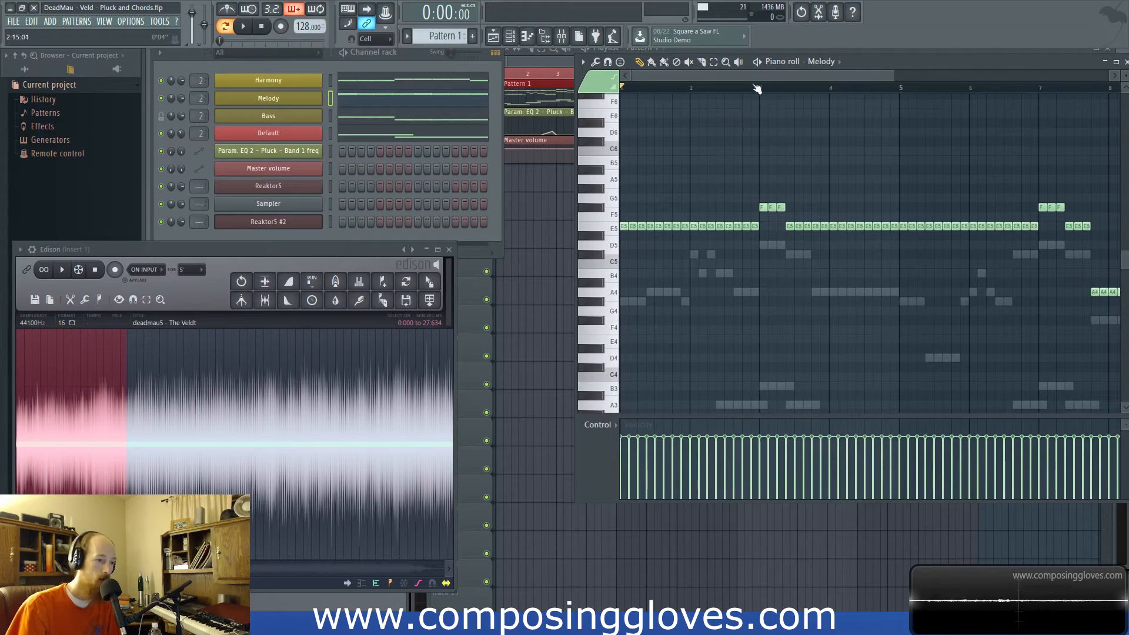
left_click_drag(890, 77, 910, 107)
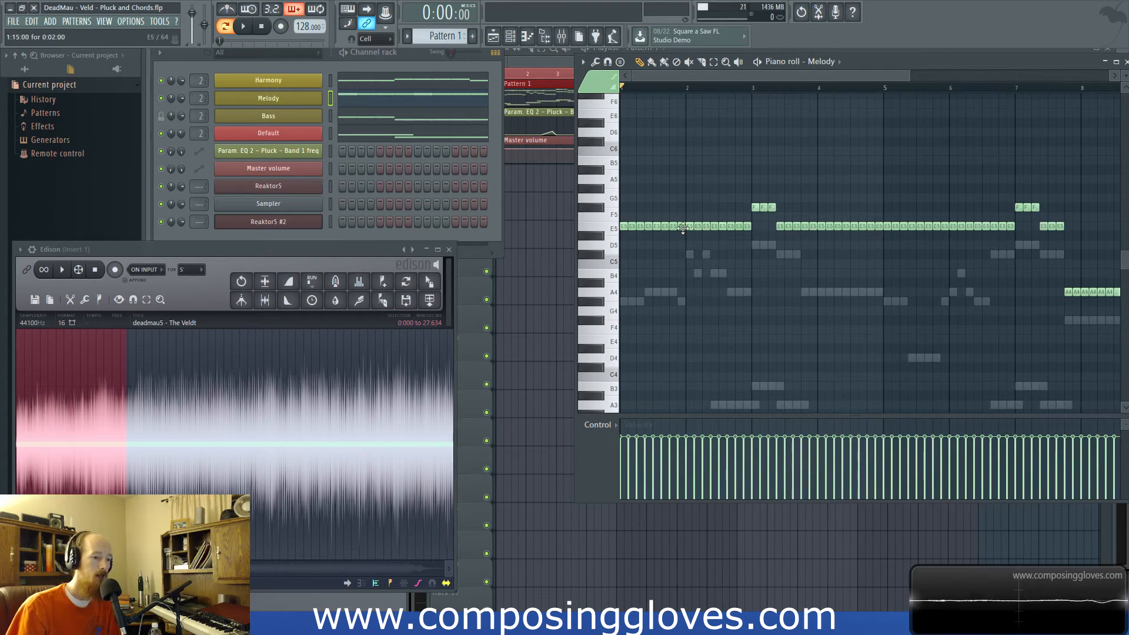
left_click(609, 227)
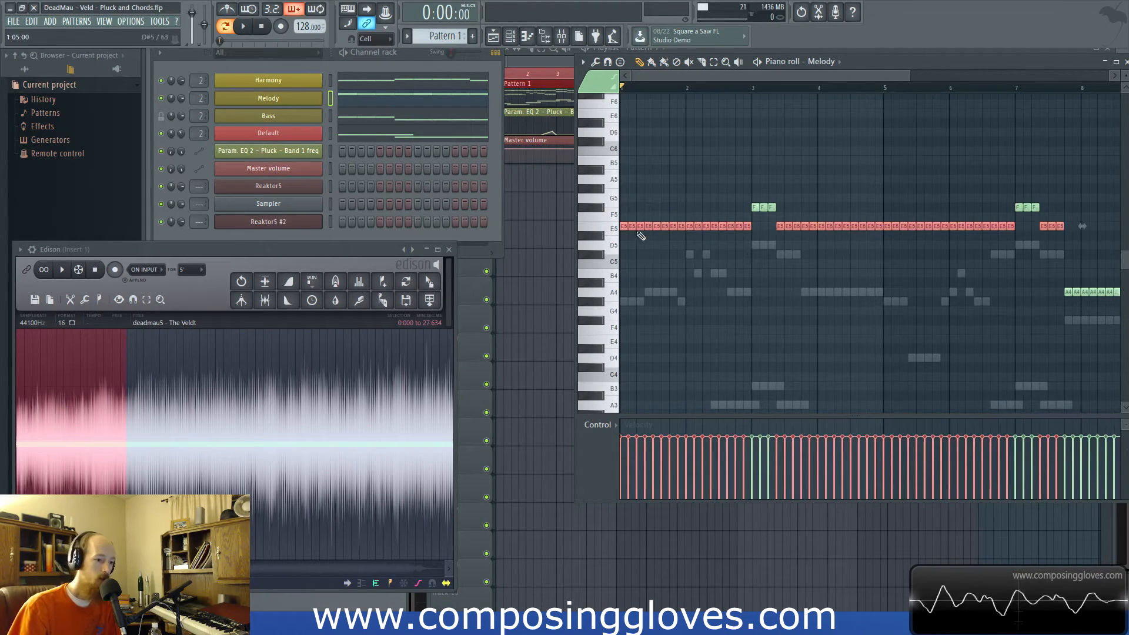
- Examine where the Melody leaves E5, covering the higher notes at bars 3 and 7 and the closing A4 notes, and reselect the E5 notes
left_click_drag(731, 206, 824, 208)
left_click_drag(987, 205, 658, 251)
scroll(1032, 228, "up", 3)
scroll(980, 241, "up", 3)
left_click_drag(760, 234, 672, 186)
left_click_drag(750, 227, 977, 258)
scroll(894, 251, "down", 3)
left_click_drag(823, 240, 1122, 262)
scroll(747, 251, "down", 2)
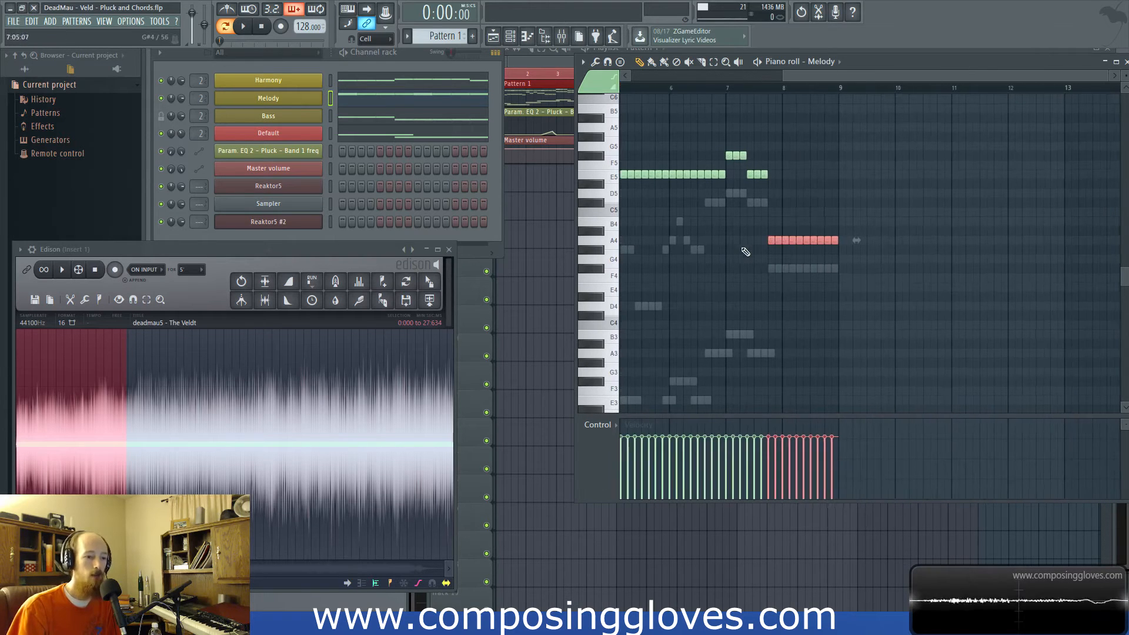
scroll(711, 260, "down", 1)
left_click_drag(710, 259, 950, 349)
scroll(667, 258, "up", 1)
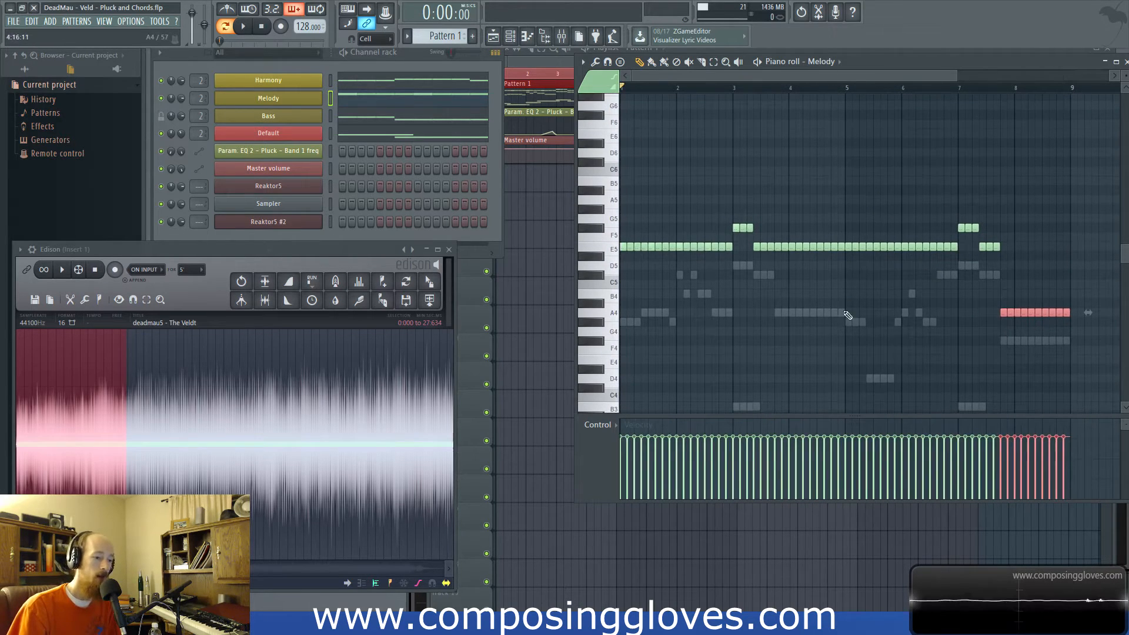
left_click(608, 254)
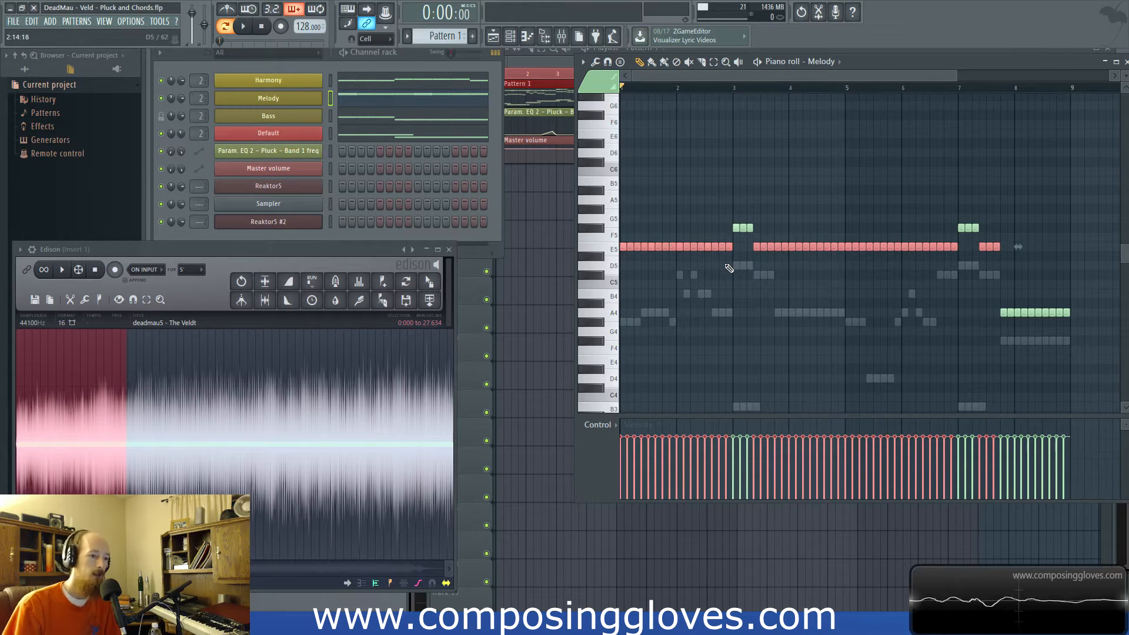
- Reopen the Default channel's bass notes in the piano roll and select all of them
scroll(716, 287, "down", 5)
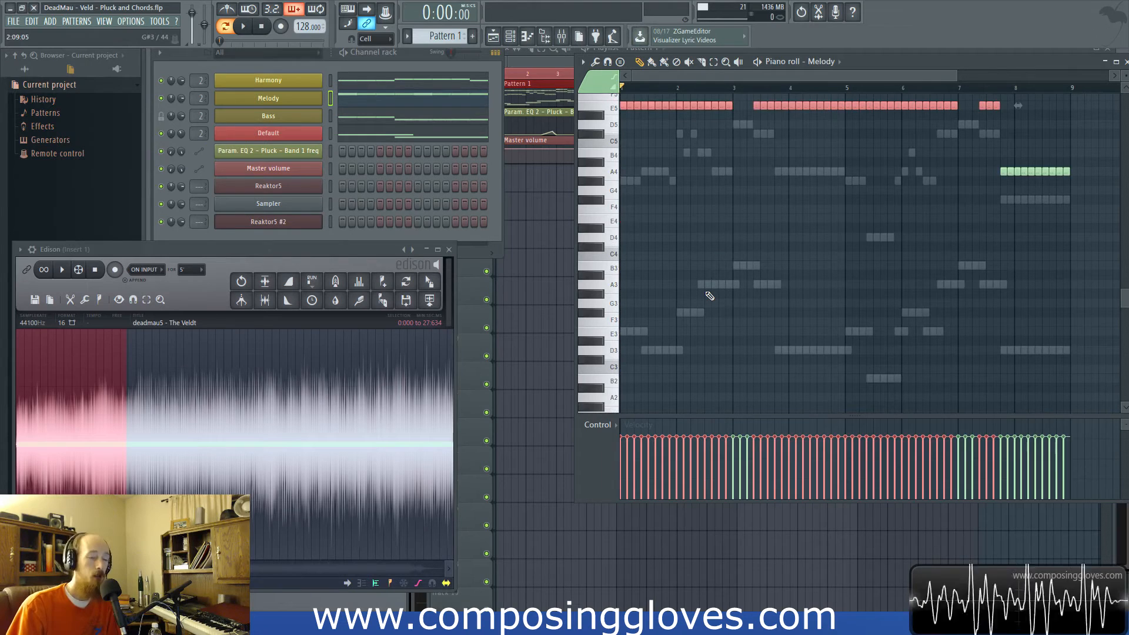
left_click(363, 139)
left_click_drag(632, 312, 698, 395)
left_click_drag(672, 241, 818, 368)
key("ctrl+d")
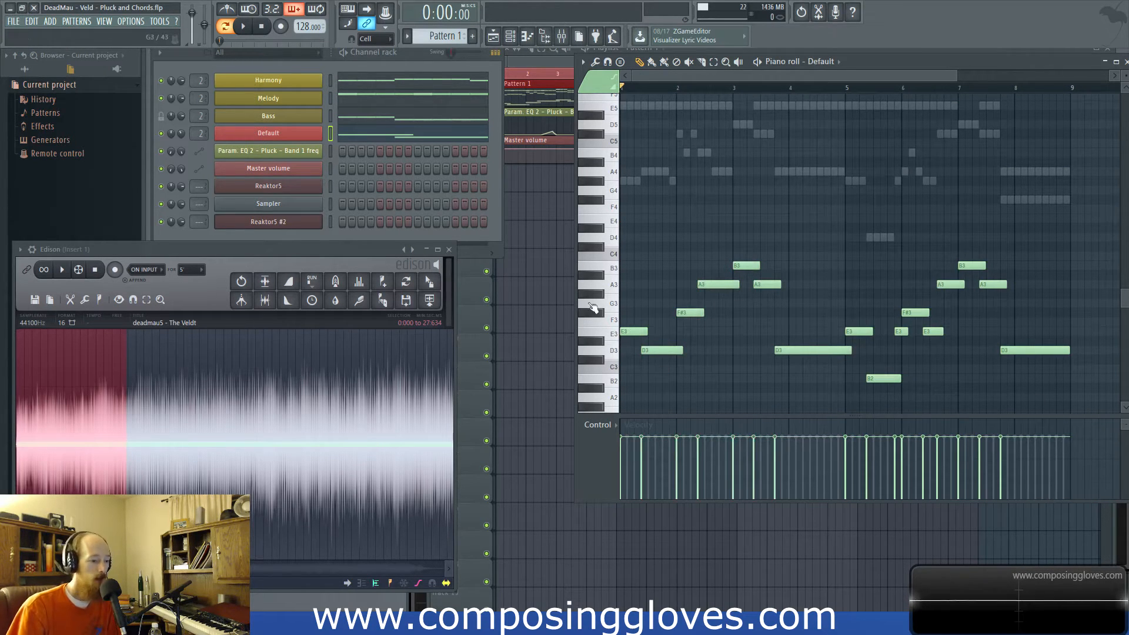
left_click_drag(629, 255, 625, 385)
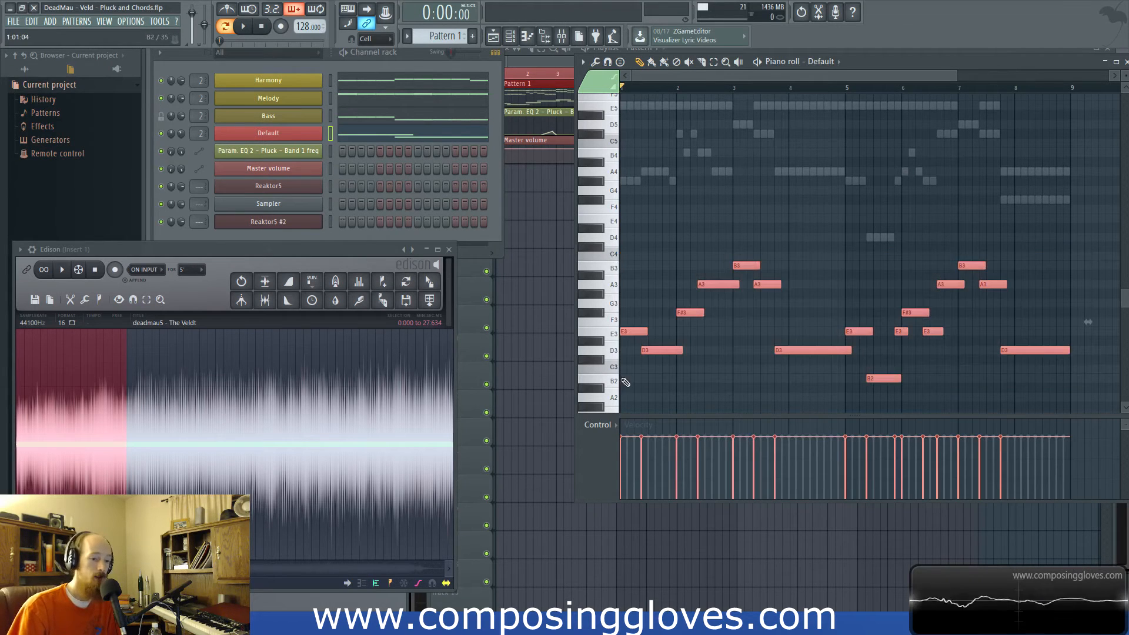
- Bring up the Harmony notes for comparison, return to the Melody channel and select its repeated E5 notes
right_click(652, 176)
right_click(652, 175)
scroll(687, 250, "up", 2)
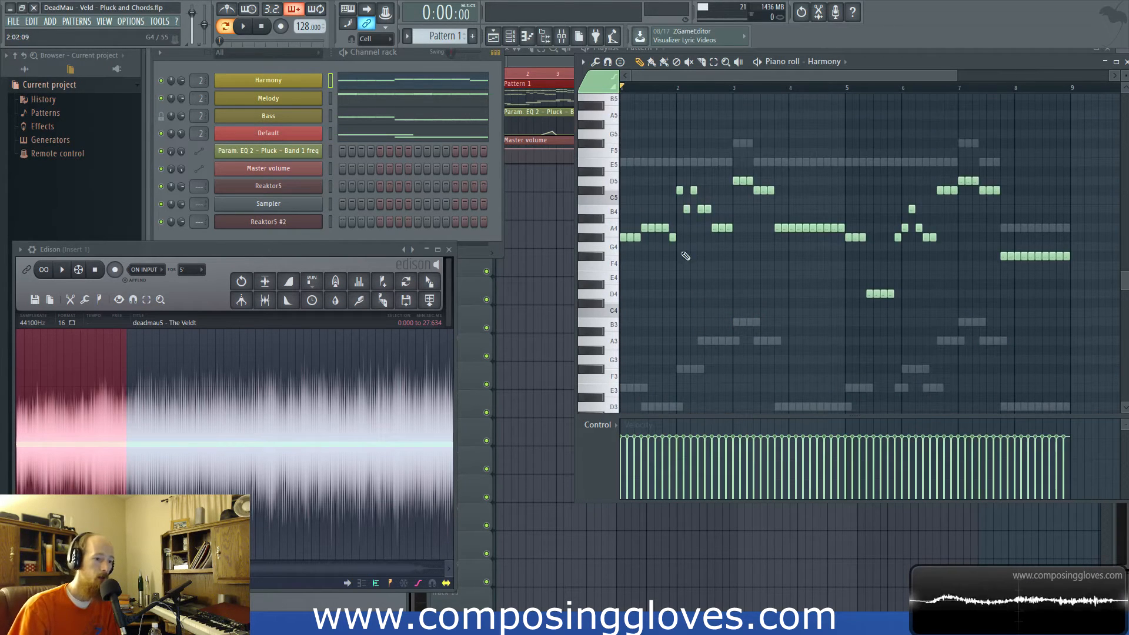
double_click(674, 163)
scroll(658, 193, "down", 3)
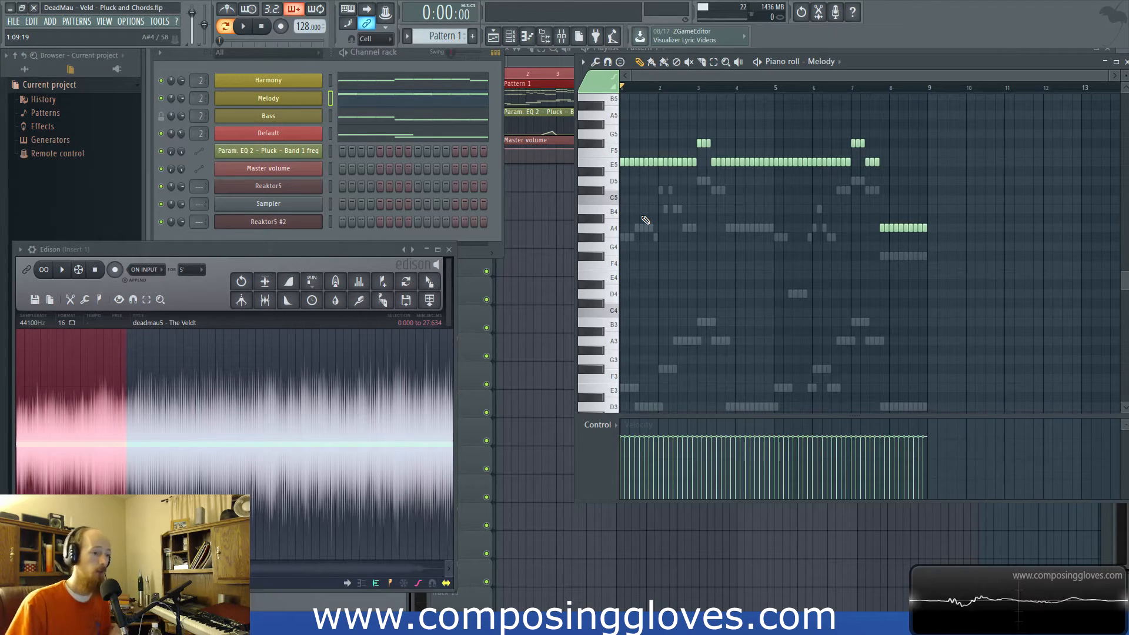
double_click(620, 166)
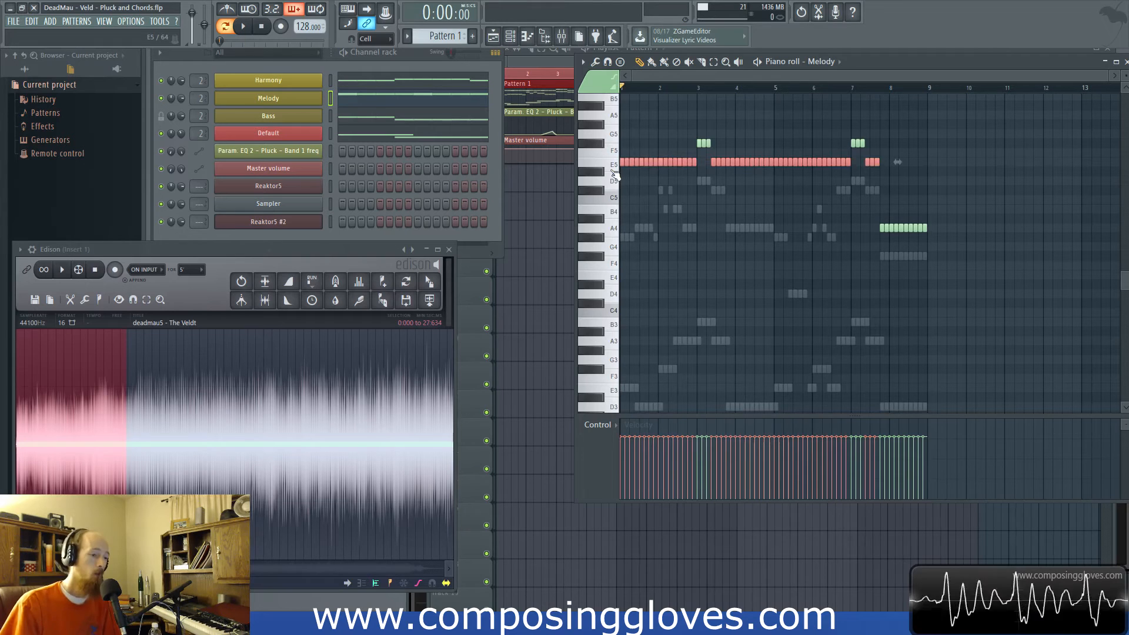
- Compare the Melody with the surrounding ghost notes, deselect its E5 notes and close the piano roll
scroll(781, 209, "up", 3, "ctrl")
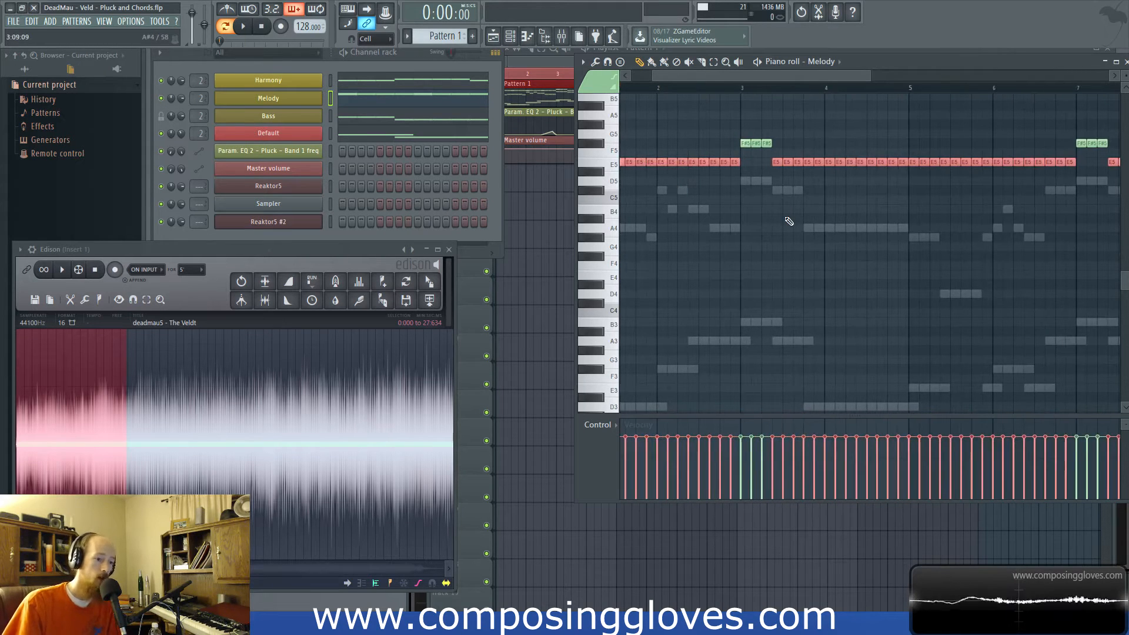
scroll(788, 222, "down", 4, "ctrl")
left_click(670, 197)
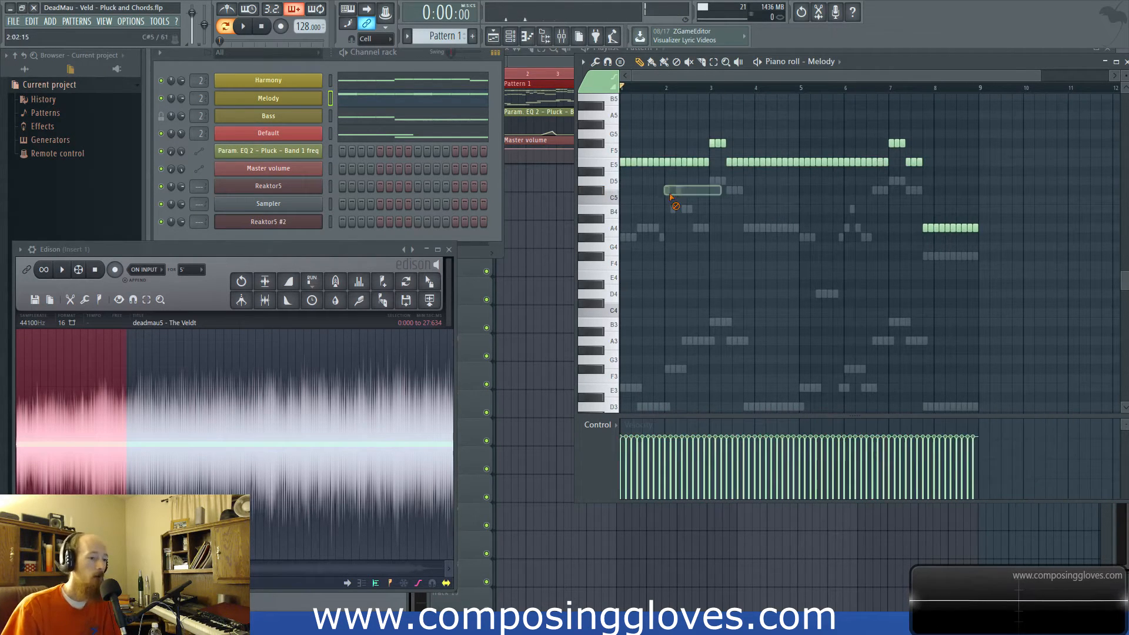
left_click(368, 99)
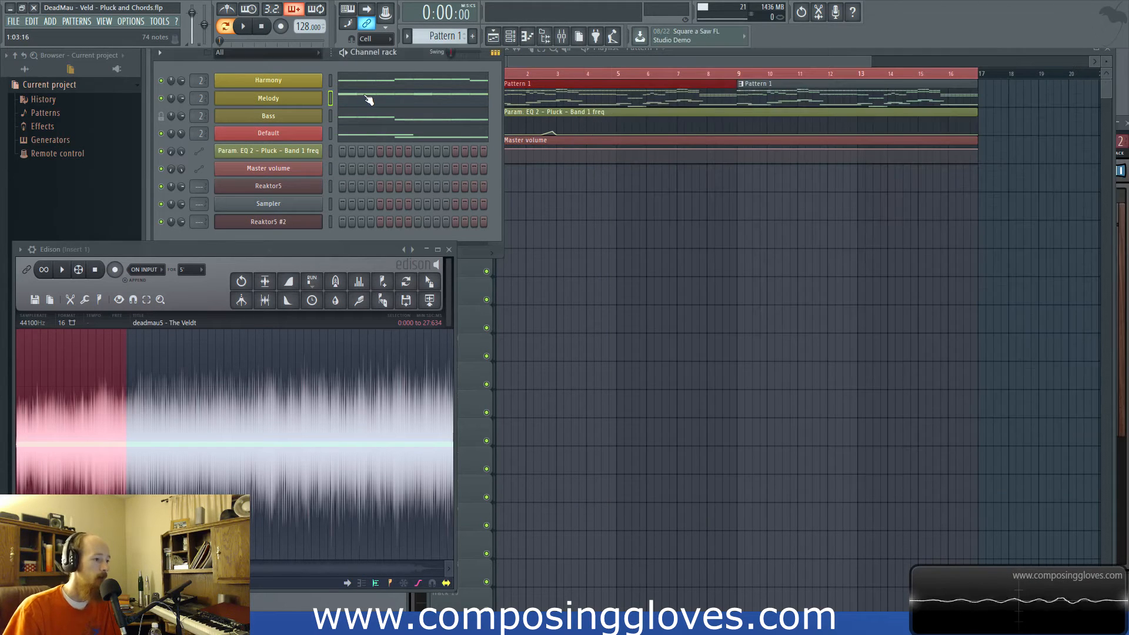
- Check the Melody channel's synth and rename the first channel, Harmony, as Melody
left_click(282, 105)
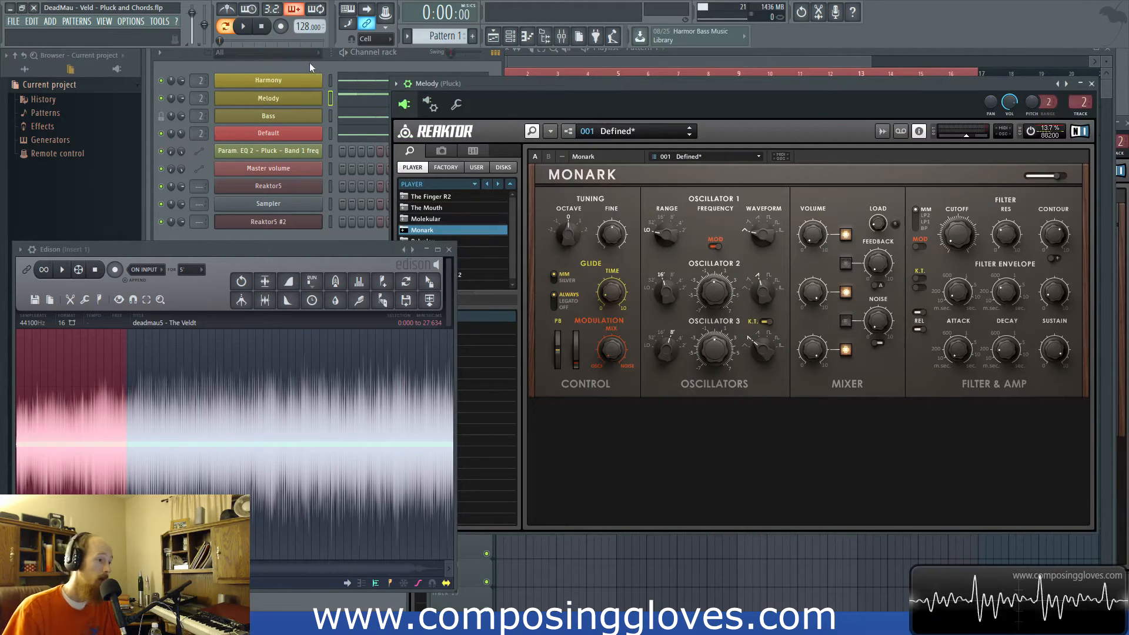
left_click(315, 67)
middle_click(289, 80)
type("M")
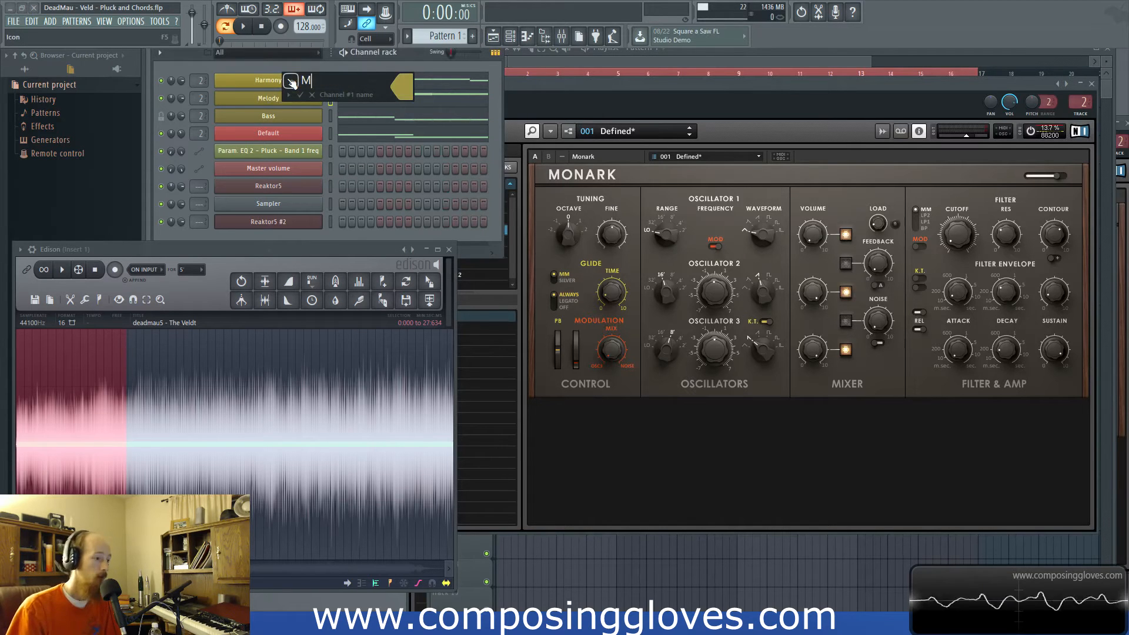
type("elody")
key("Return")
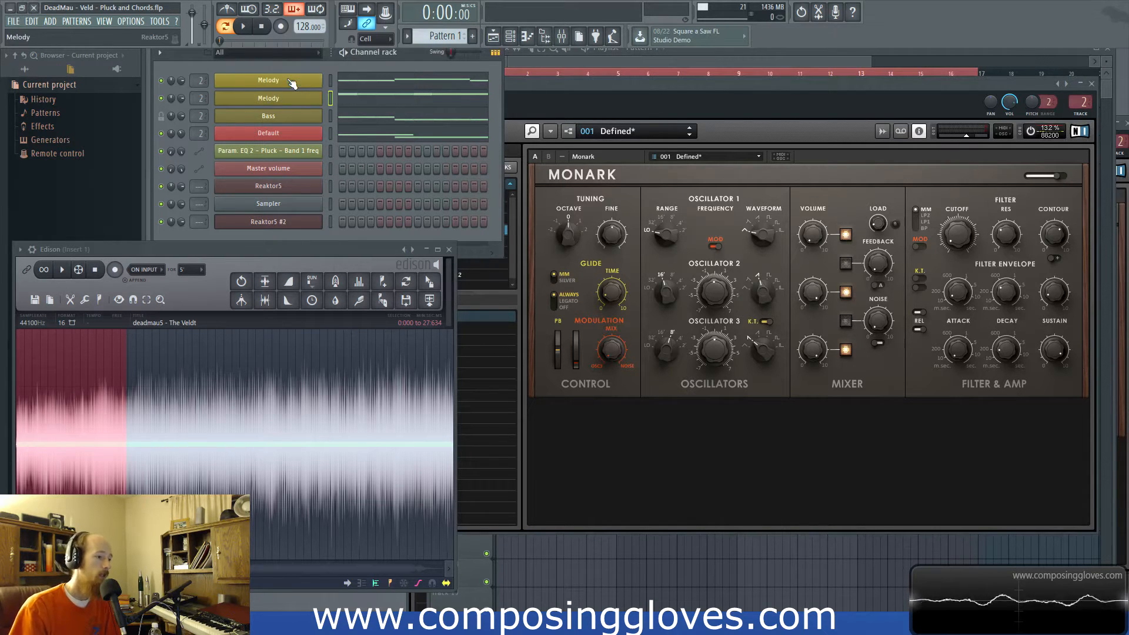
- Rename the second channel in the rack as Harmony
middle_click(312, 100)
type("Harmony")
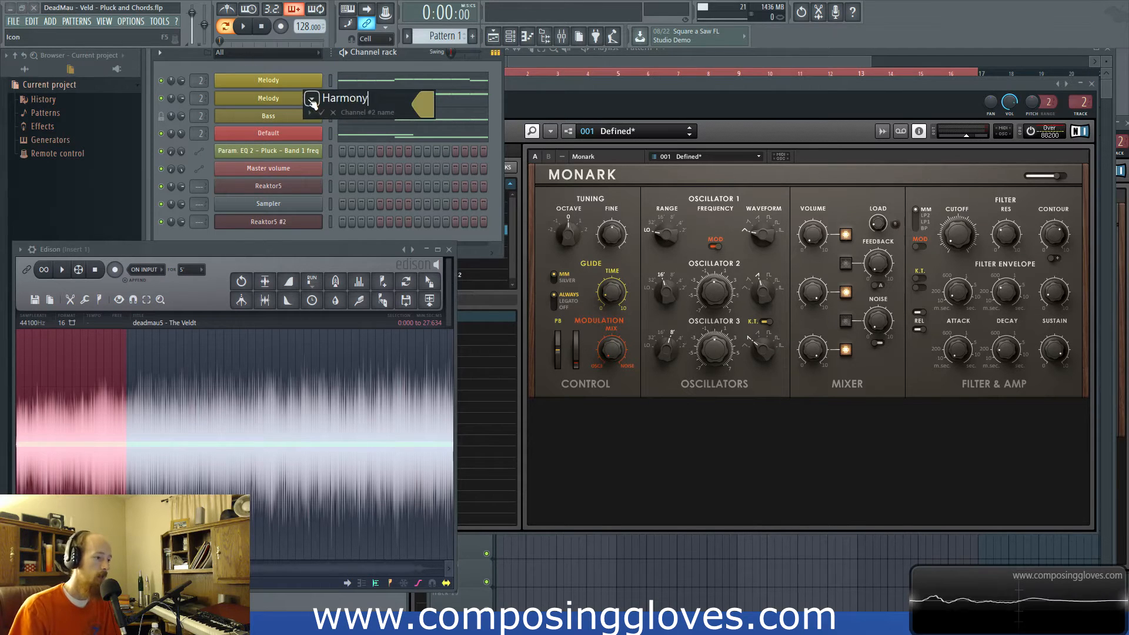
key("Return")
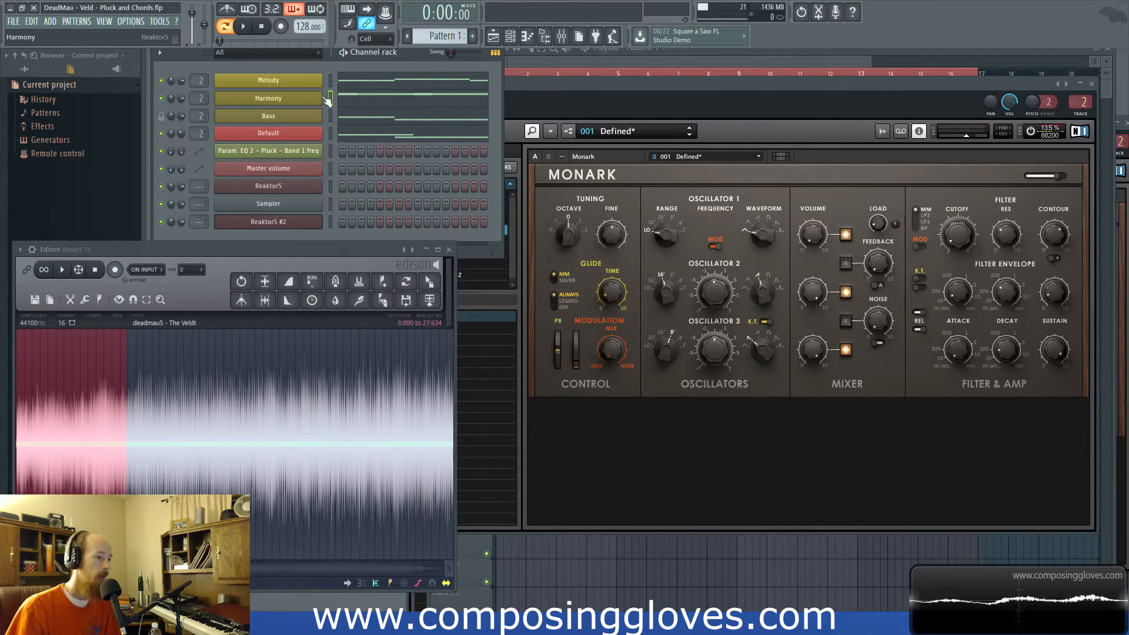
- View the Bass channel's Monark synth, close it, and bring the Default channel's Harmor synth fully into view
left_click(288, 117)
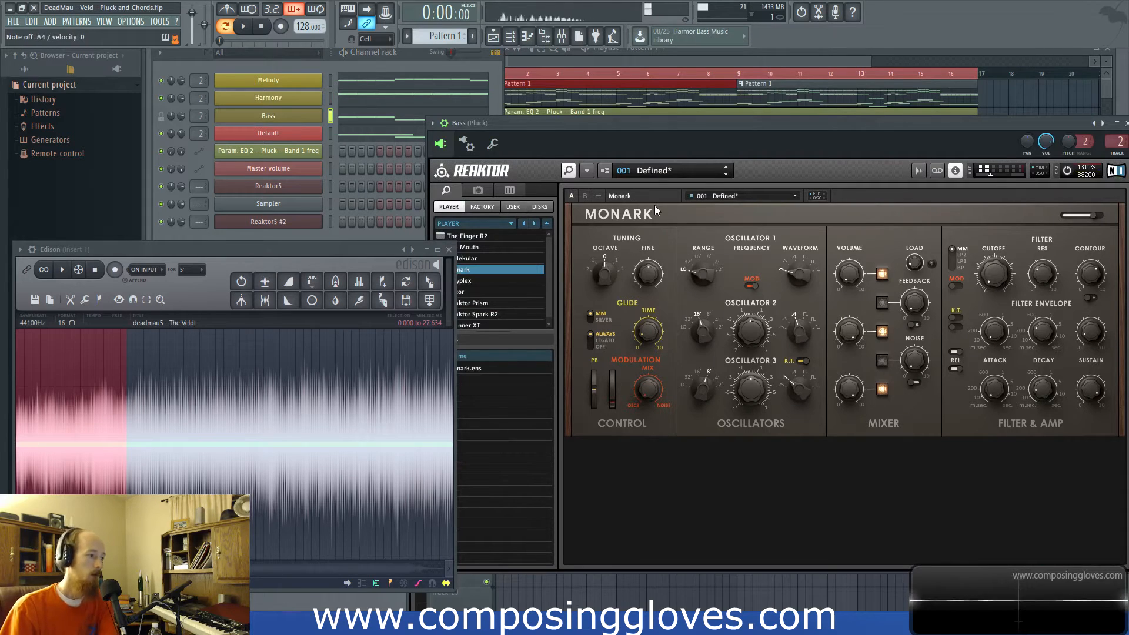
left_click_drag(640, 125, 496, 121)
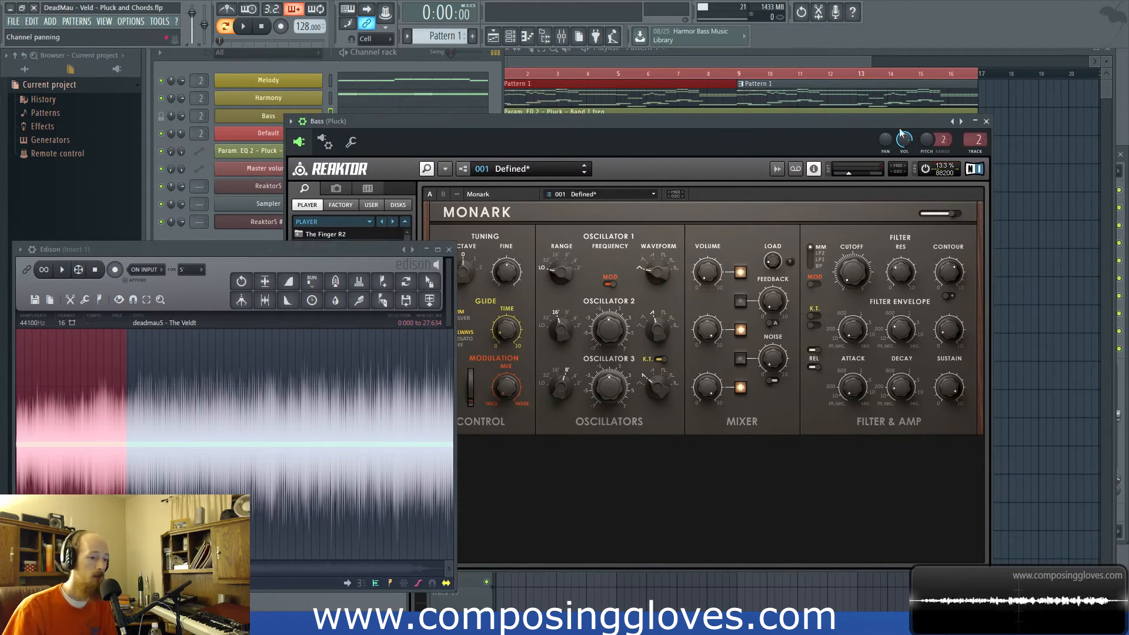
left_click(984, 120)
left_click(256, 137)
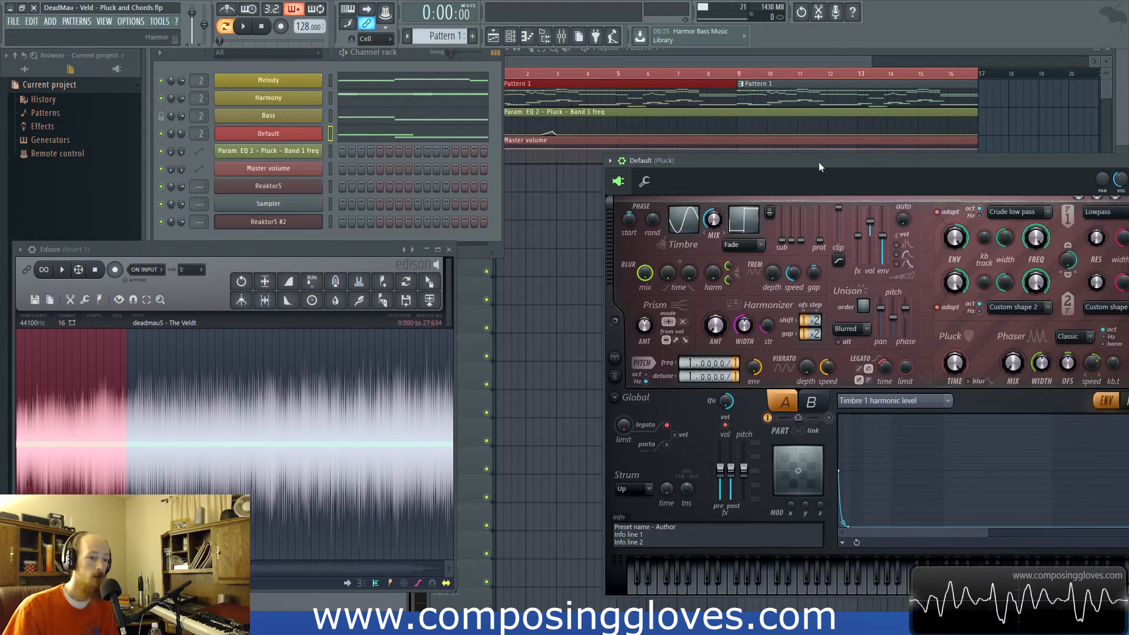
left_click_drag(819, 160, 653, 123)
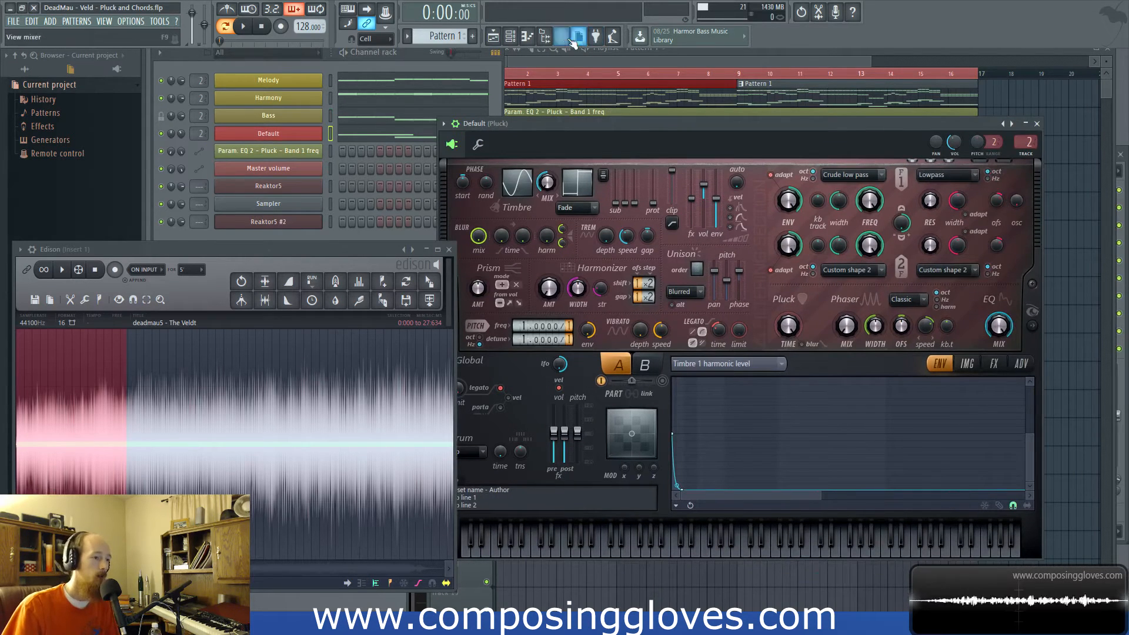
- Show the mixer and inspect the RC 48 reverb settings on the Reverb Send track
left_click(561, 36)
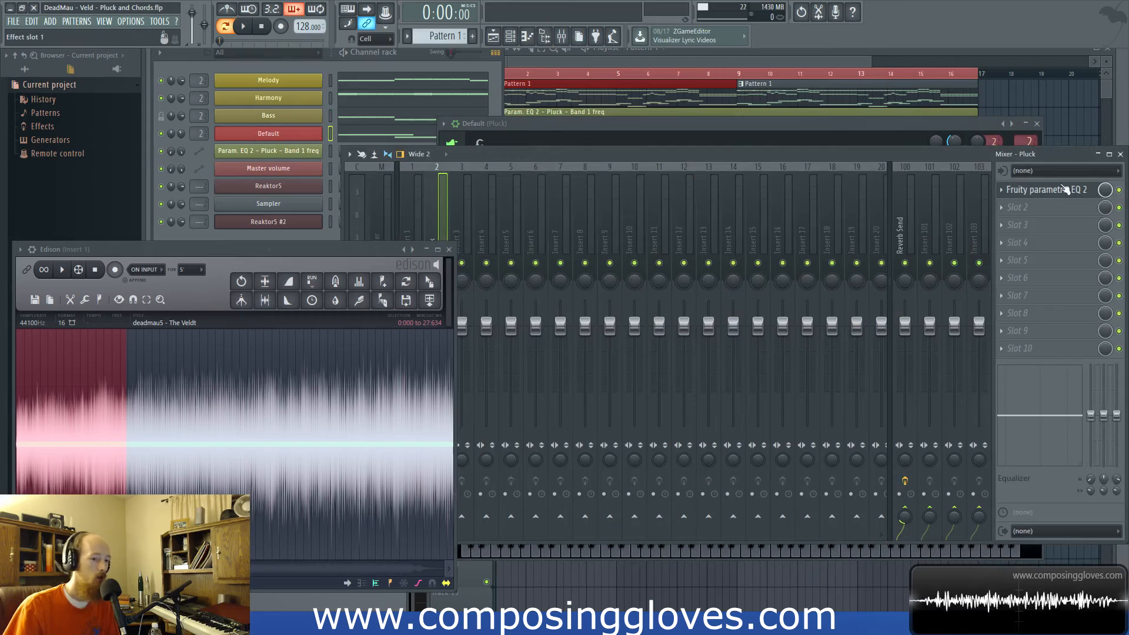
left_click(907, 234)
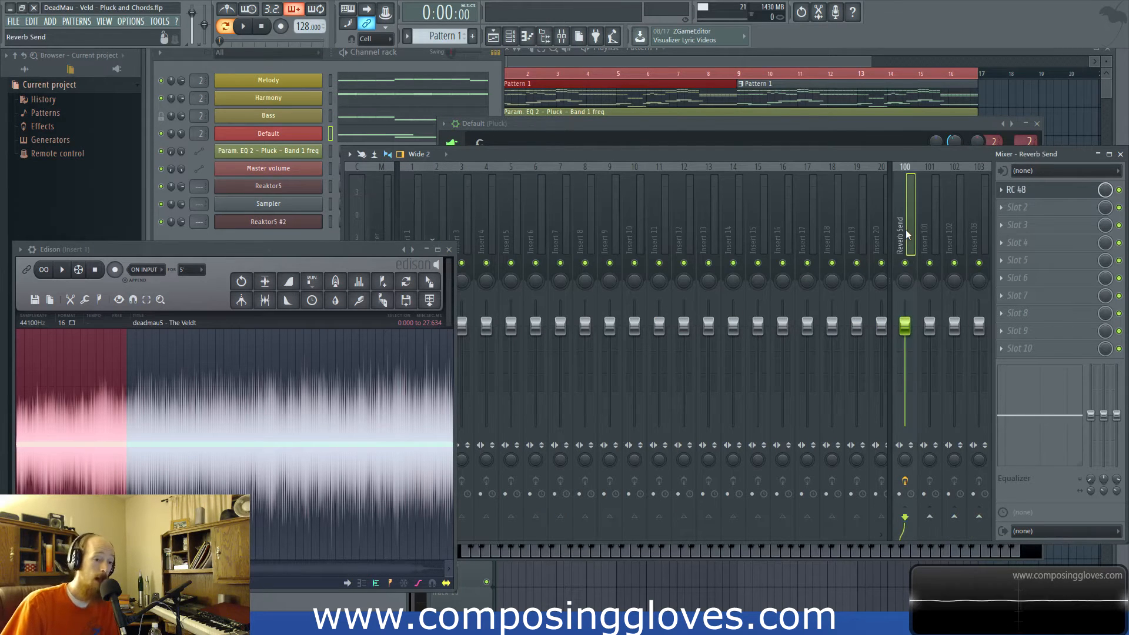
left_click(1038, 194)
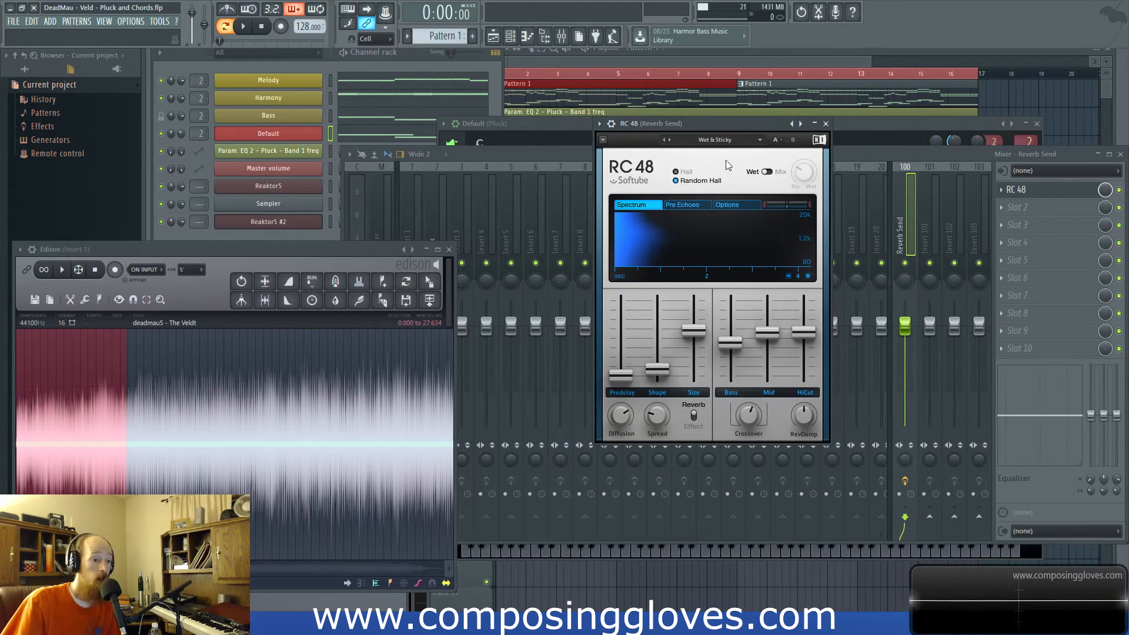
left_click(826, 124)
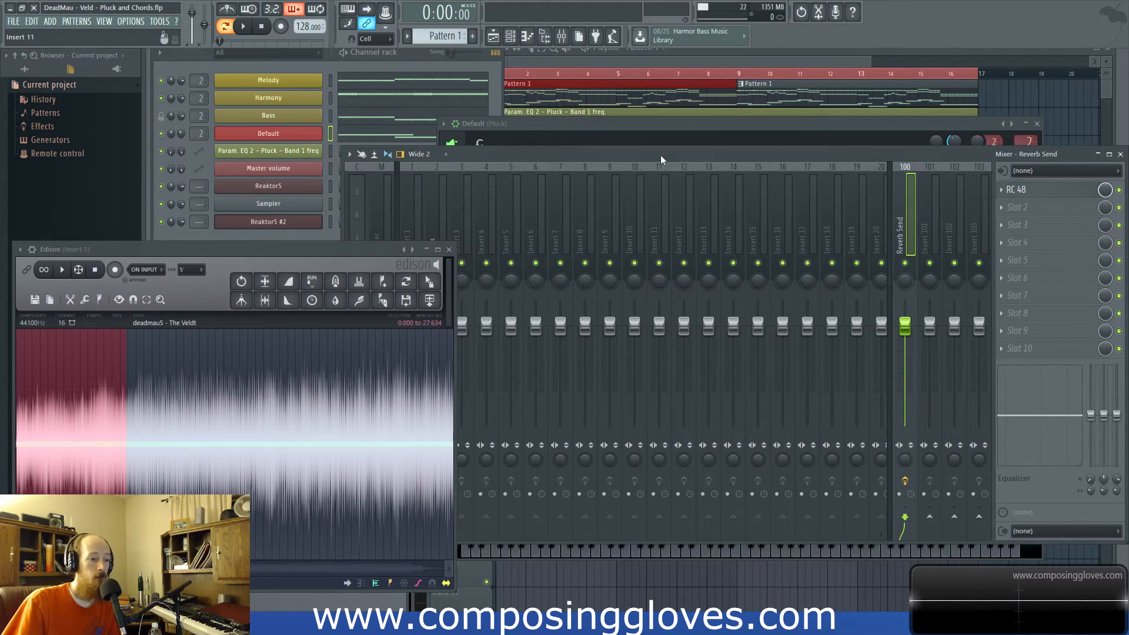
left_click_drag(661, 155, 681, 117)
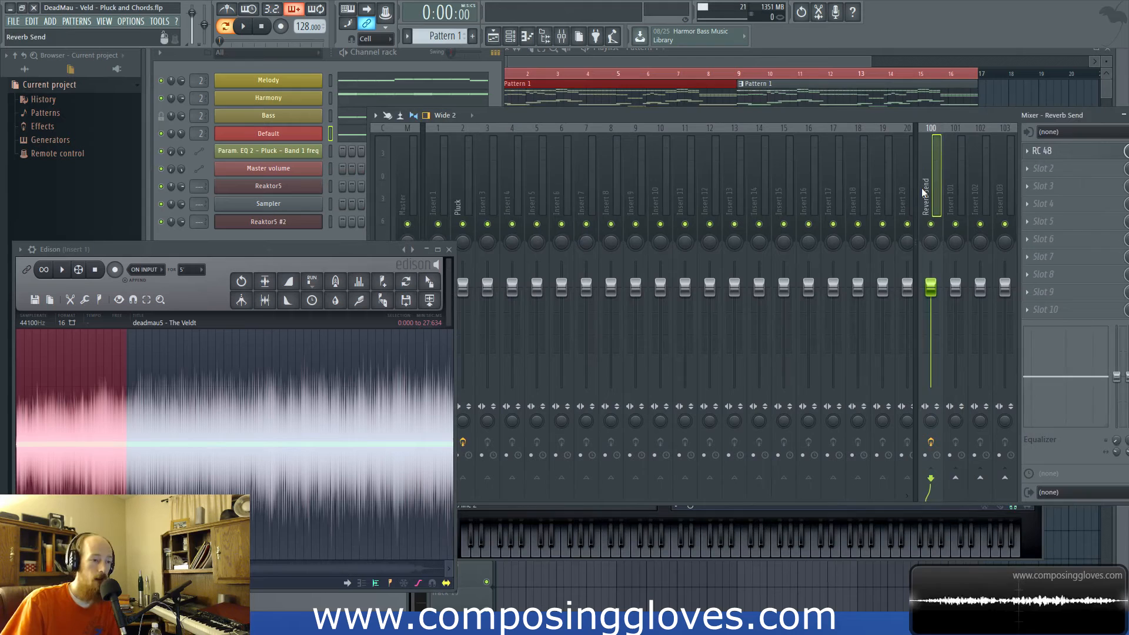
left_click(1067, 152)
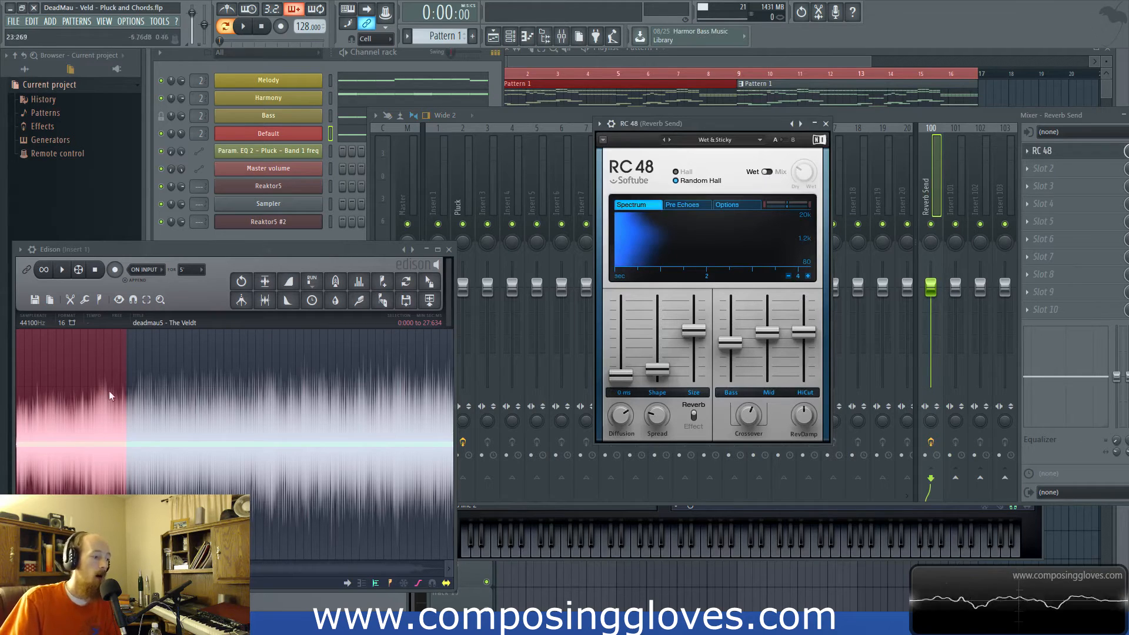
- Bring up the start of the playlist and audition the original Veldt sample in Edison
left_click(576, 55)
scroll(541, 199, "up", 5)
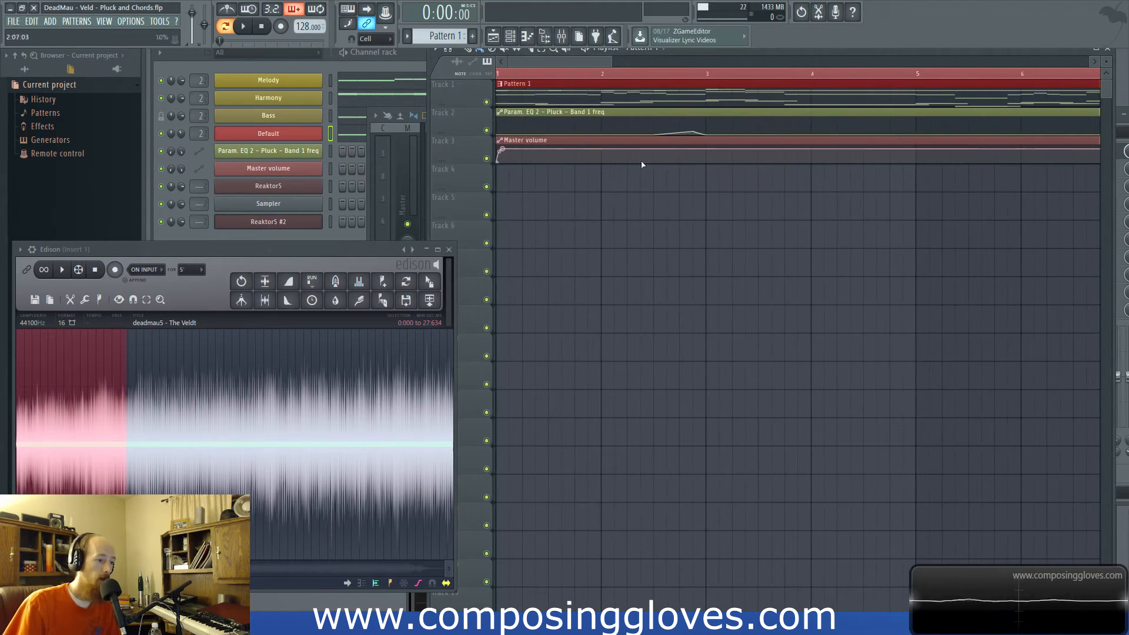
scroll(517, 130, "up", 2)
left_click(139, 248)
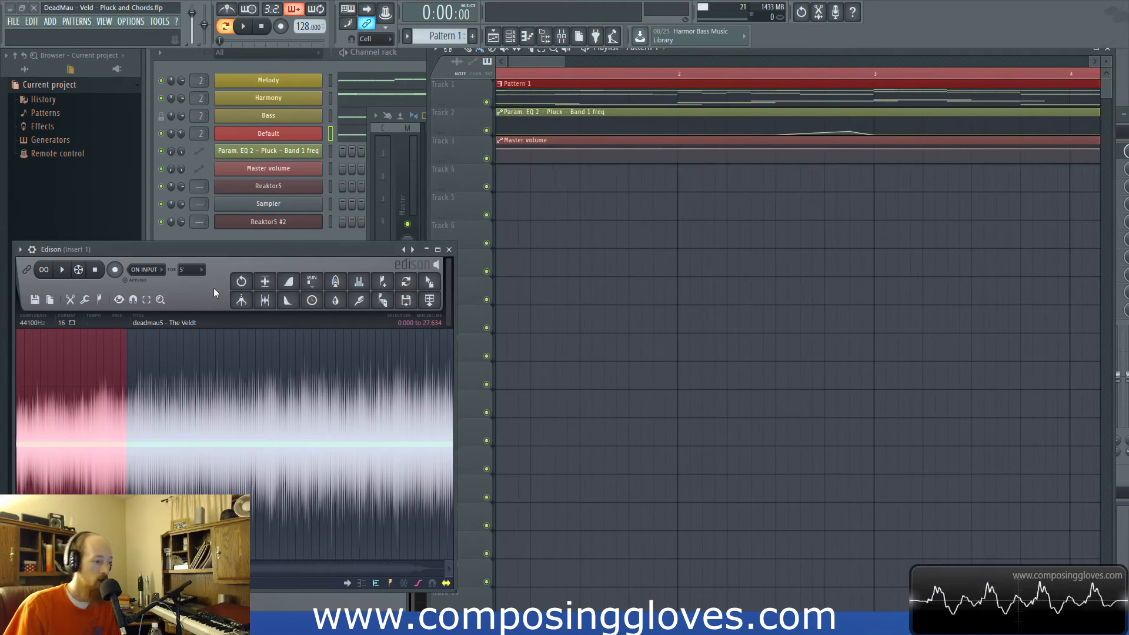
key("space")
key("space")
- Switch playback to song mode and briefly play the arrangement from bar 1
left_click_drag(536, 60, 510, 67)
key("l")
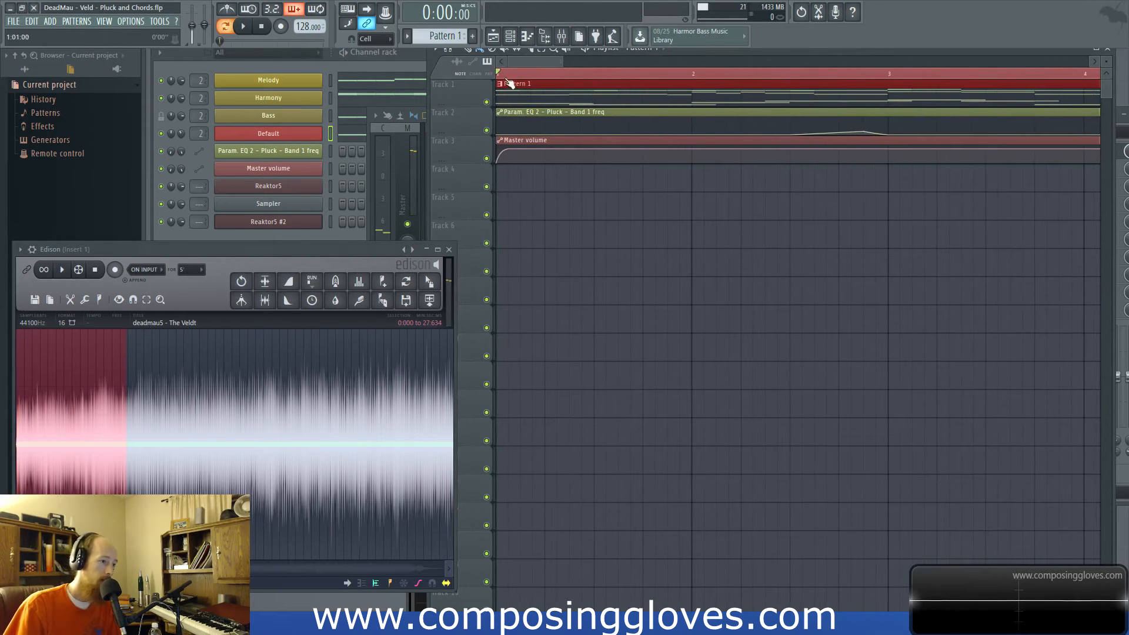
key("space")
key("space")
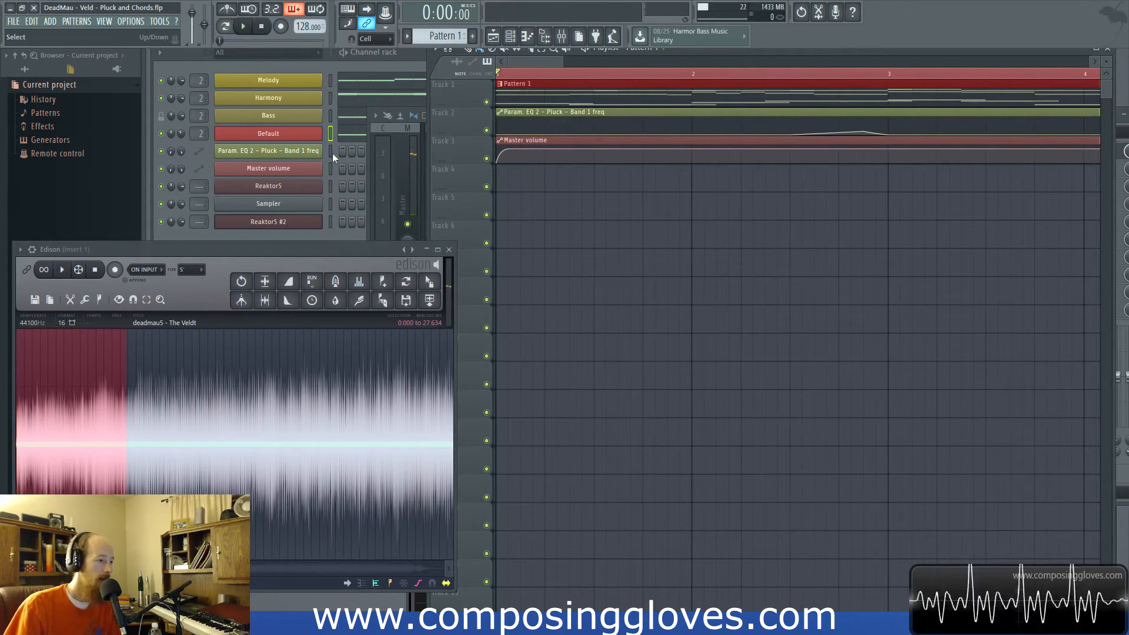
- Audition the arrangement with the channel rack in front and set the Melody channel's volume to 62%
left_click(263, 98)
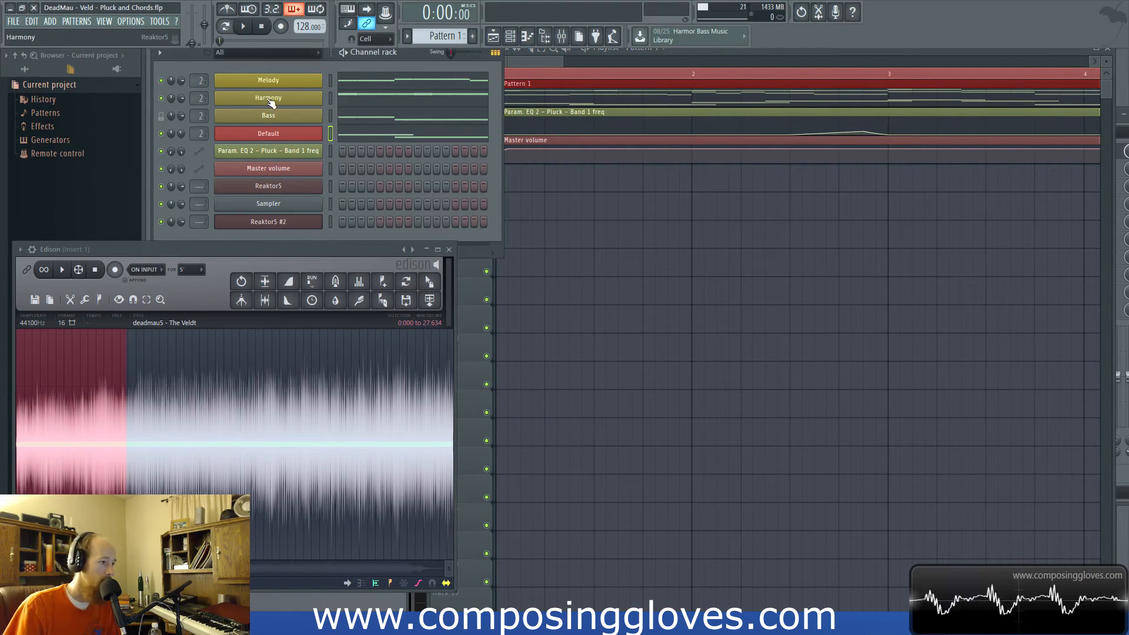
key("space")
key("space")
key("space")
left_click_drag(182, 97, 178, 76)
key("space")
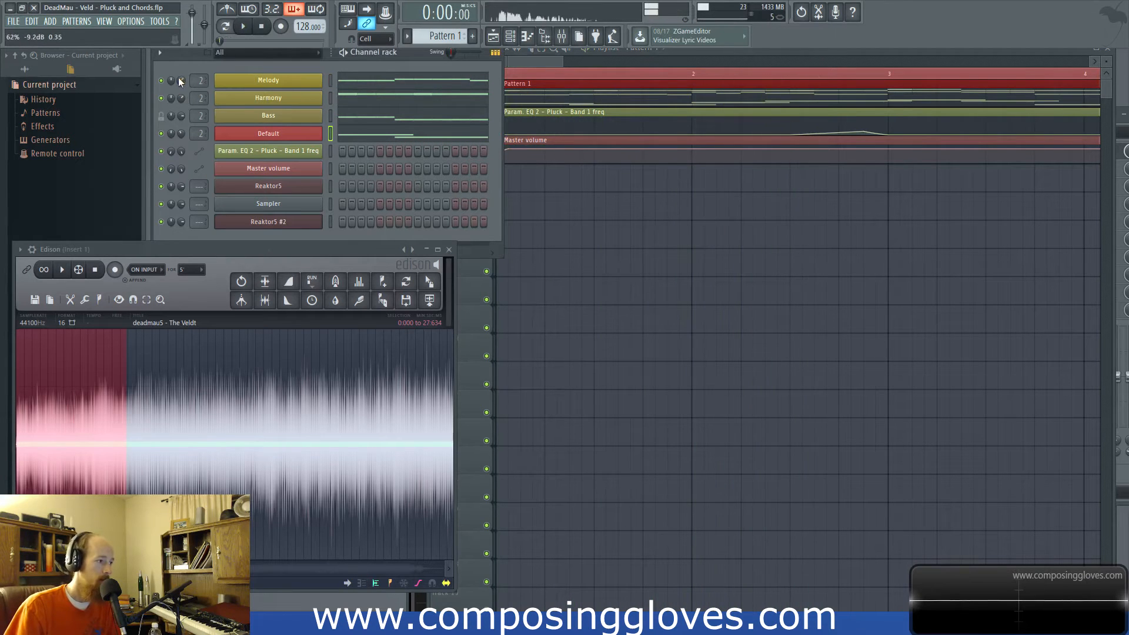
- Show the Melody channel's notes in the piano roll and select all of them
left_click(395, 80)
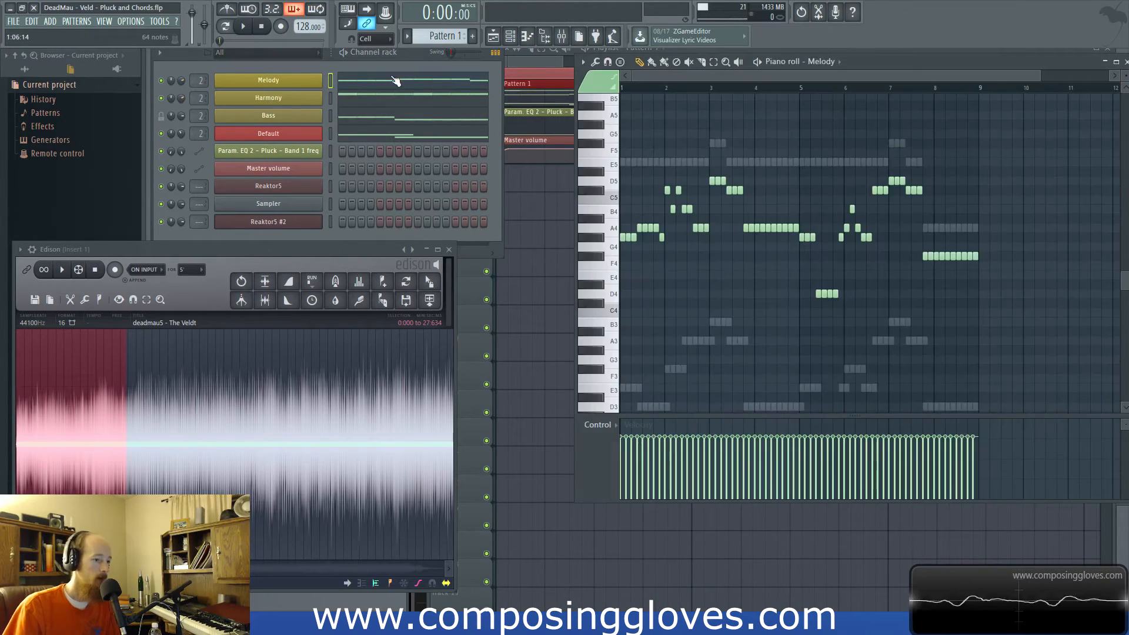
key("ctrl+a")
scroll(623, 260, "up", 3)
scroll(638, 288, "up", 3)
scroll(708, 384, "up", 3)
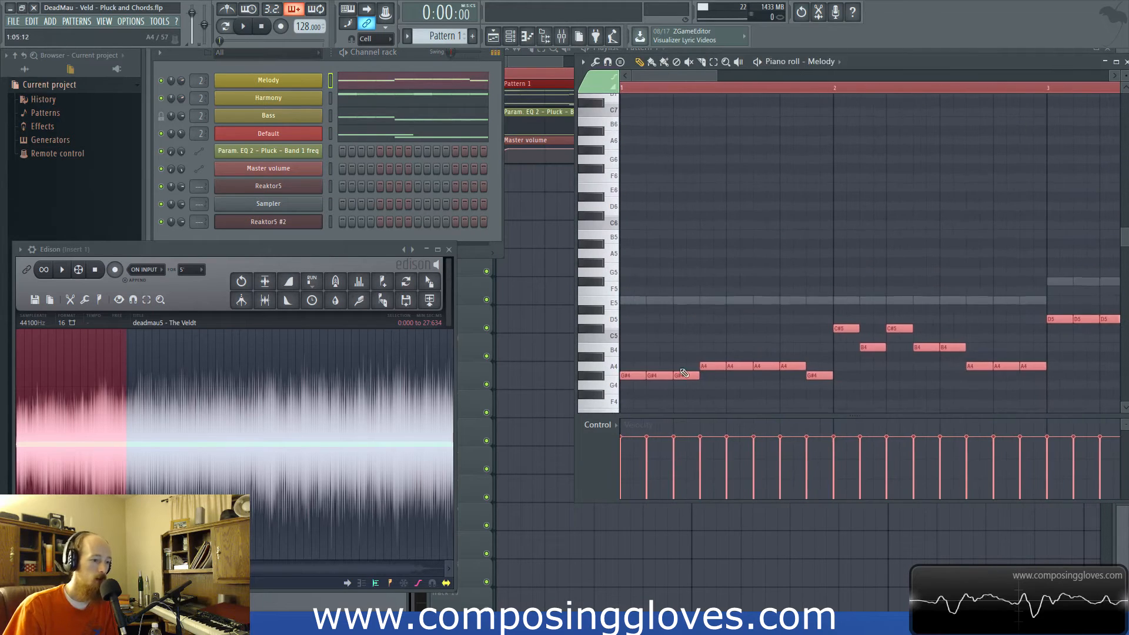
- Switch the piano roll to the Harmony channel, select all its notes, and return to the playlist
left_click_drag(628, 376, 606, 370)
double_click(634, 301)
key("ctrl+a")
left_click(544, 57)
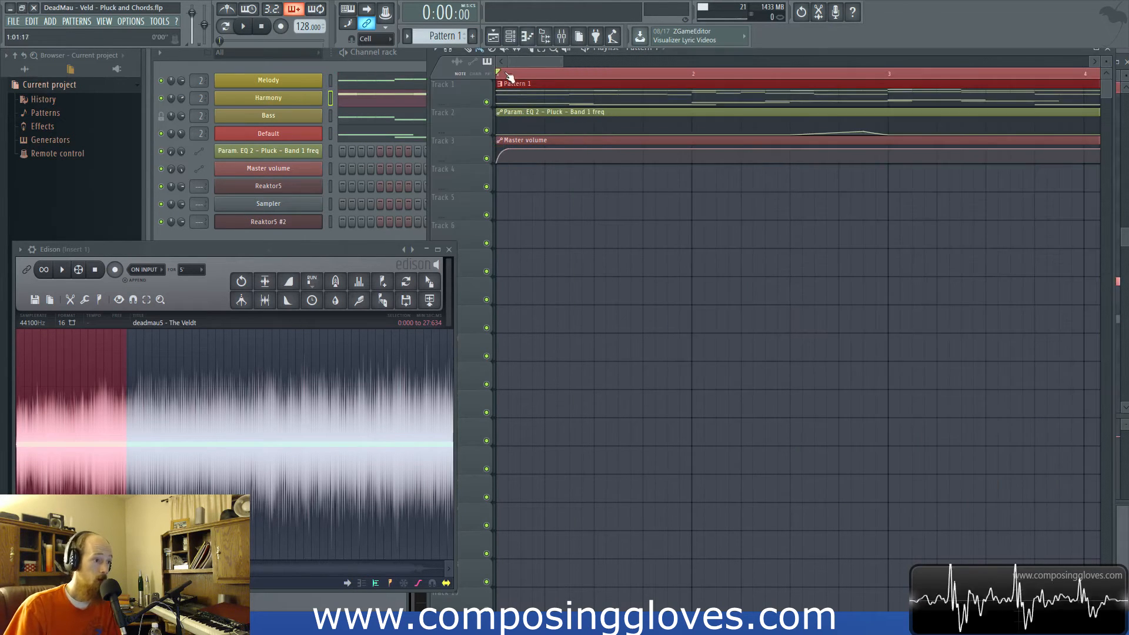
- Try a filter cutoff of 14 in the Harmony channel's Monark while playing the arrangement
left_click(267, 99)
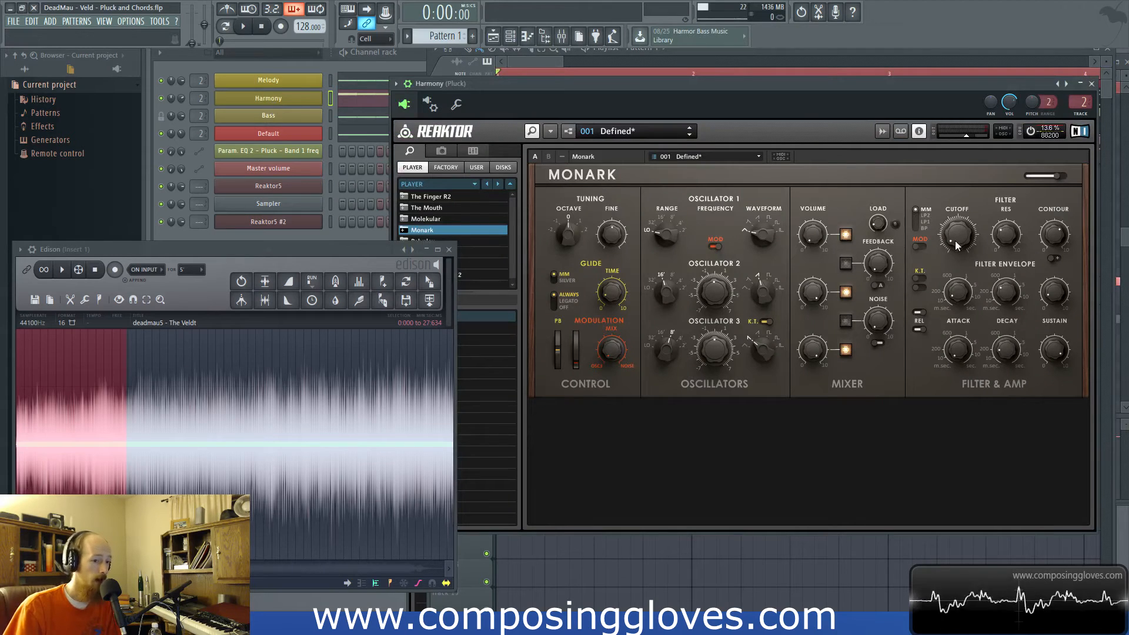
key("space")
key("space")
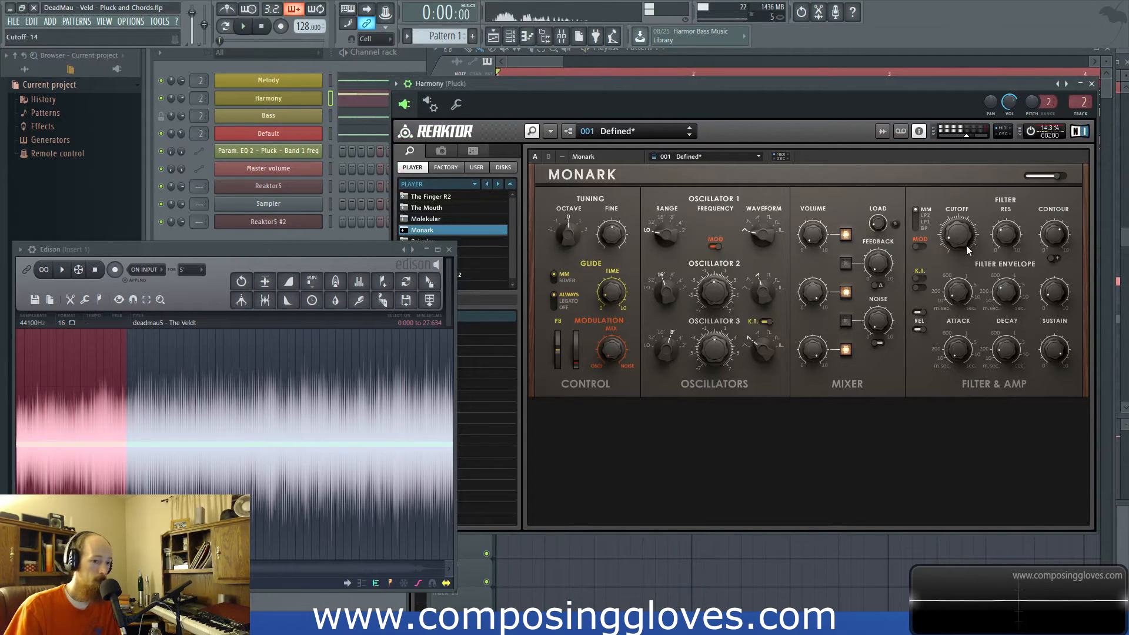
- Play the arrangement while checking the Melody synth, and set the Harmony Monark's filter cutoff to 16
left_click(530, 59)
key("space")
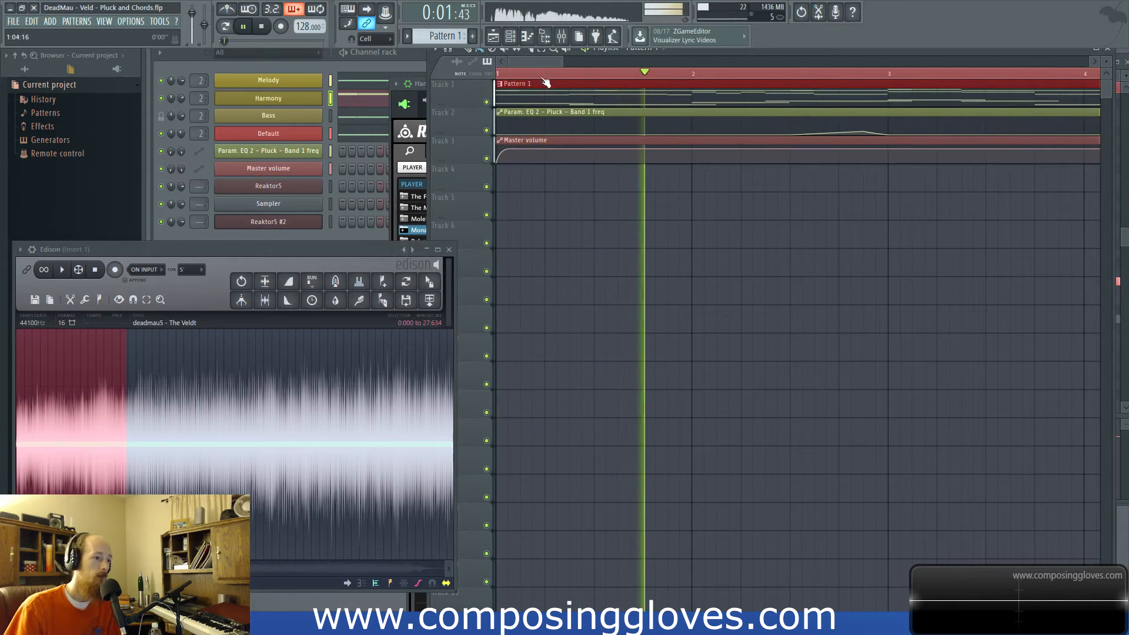
left_click(282, 80)
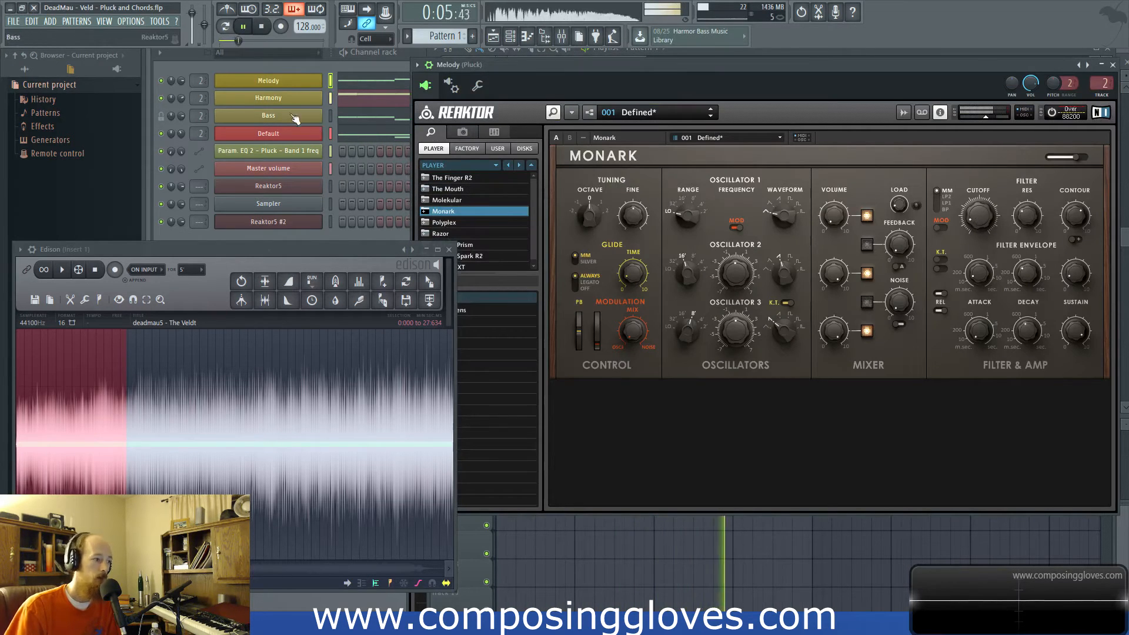
left_click(283, 98)
key("space")
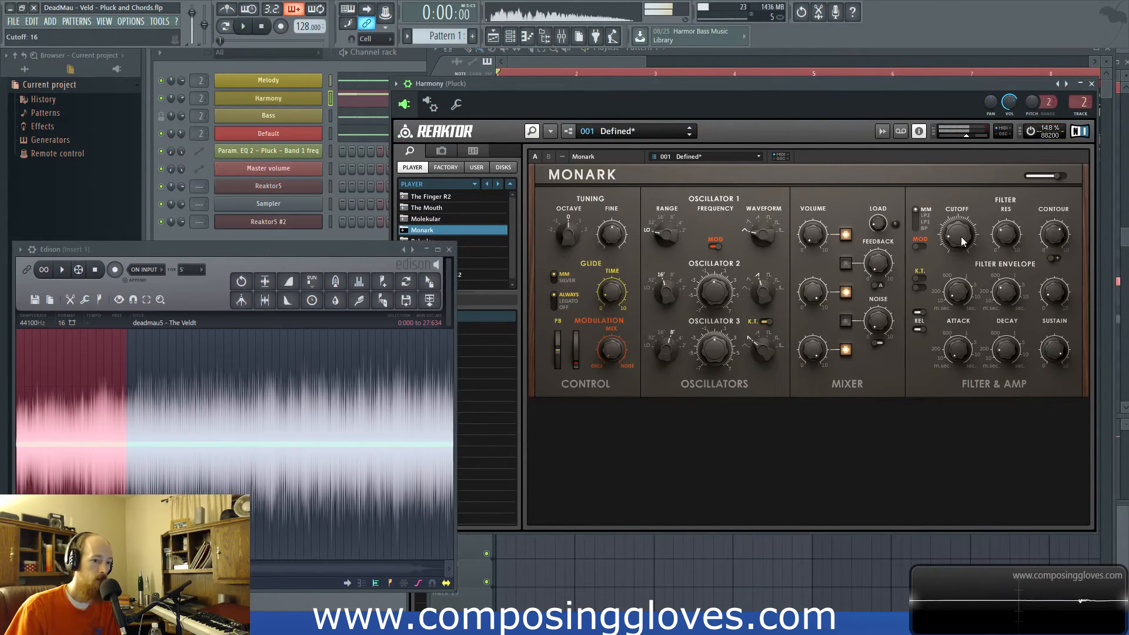
- Return to the playlist to view more bars, and open the Melody channel's Monark synth
left_click(598, 57)
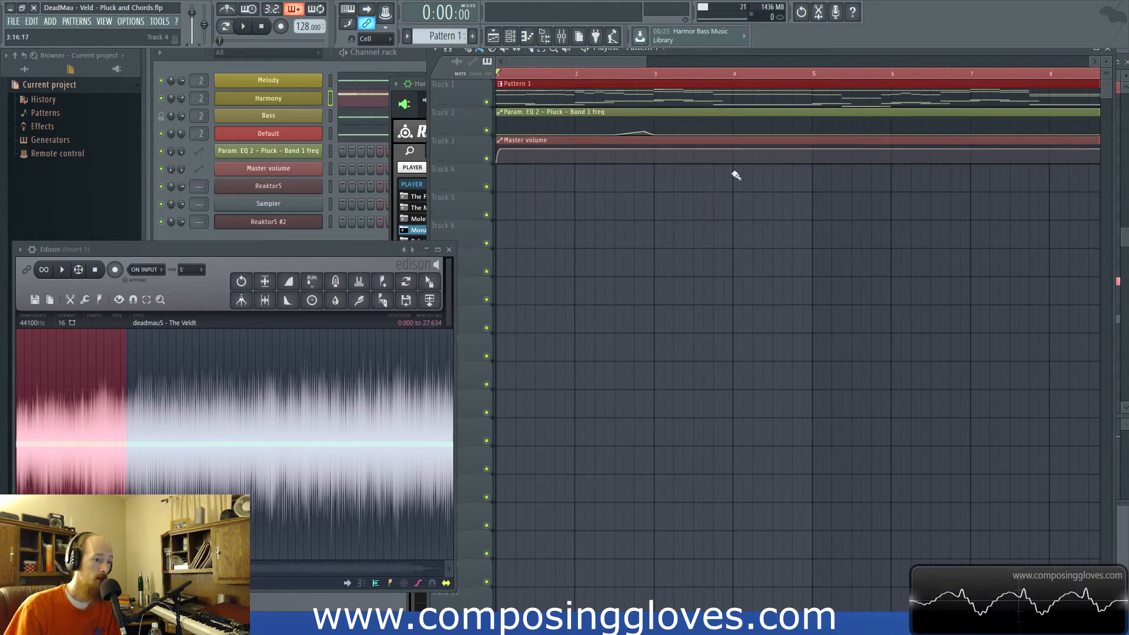
scroll(735, 175, "down", 3)
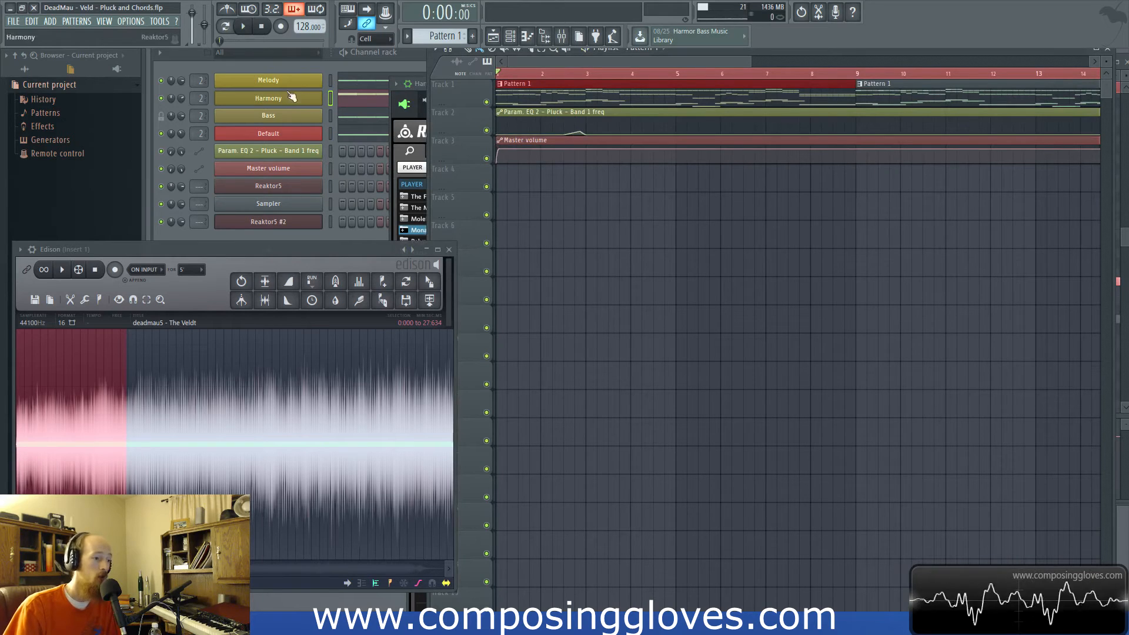
left_click(267, 81)
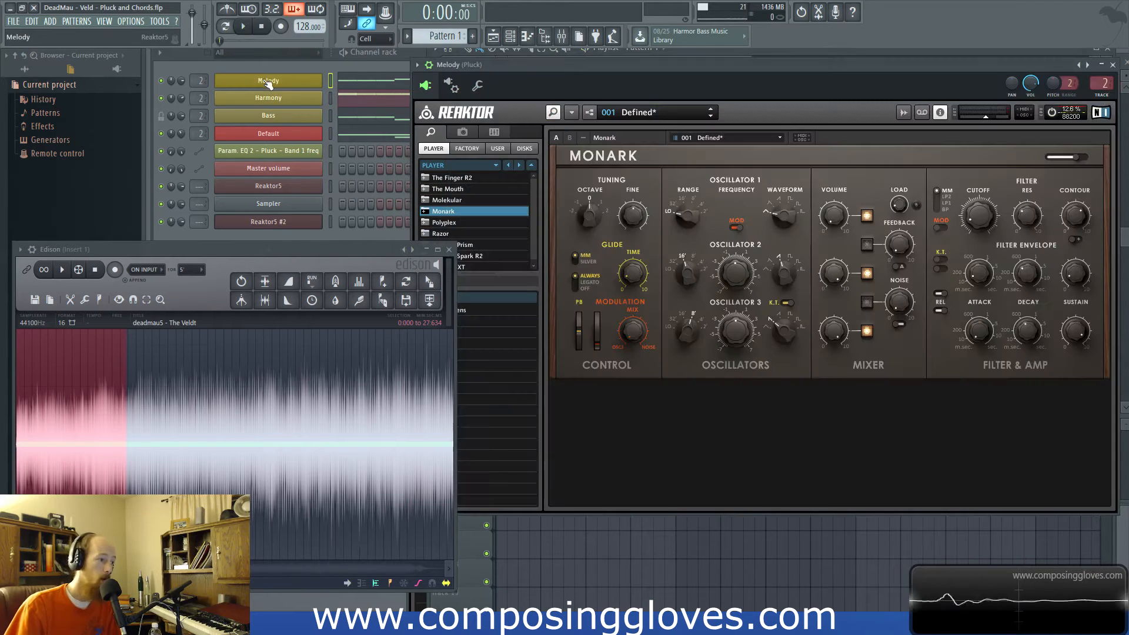
left_click(256, 69)
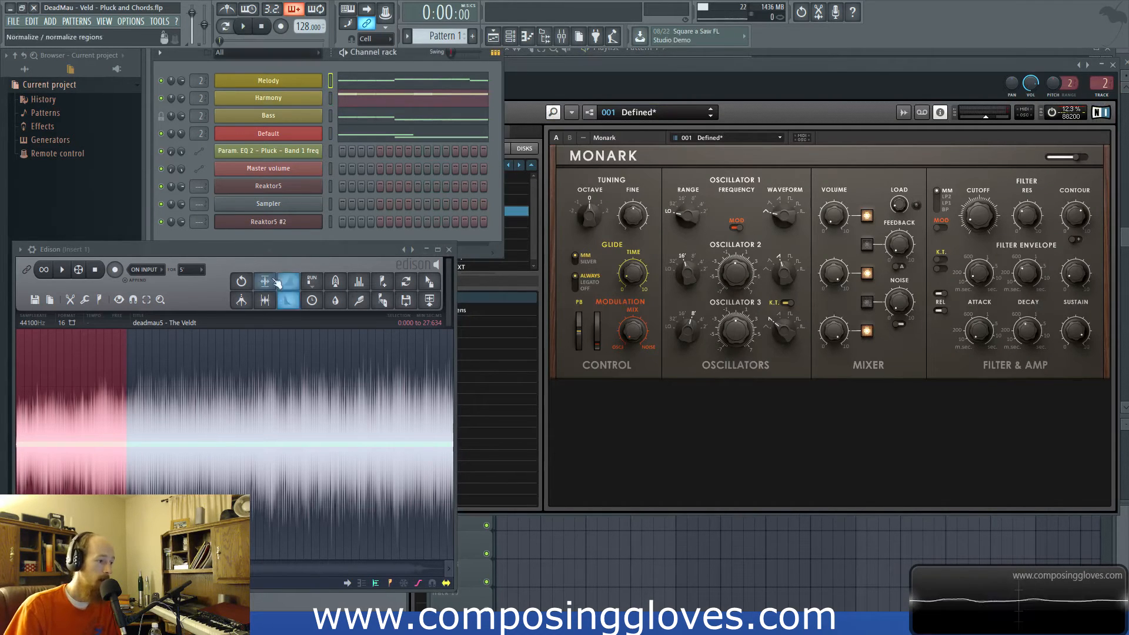
left_click_drag(282, 249, 282, 294)
left_click(268, 254)
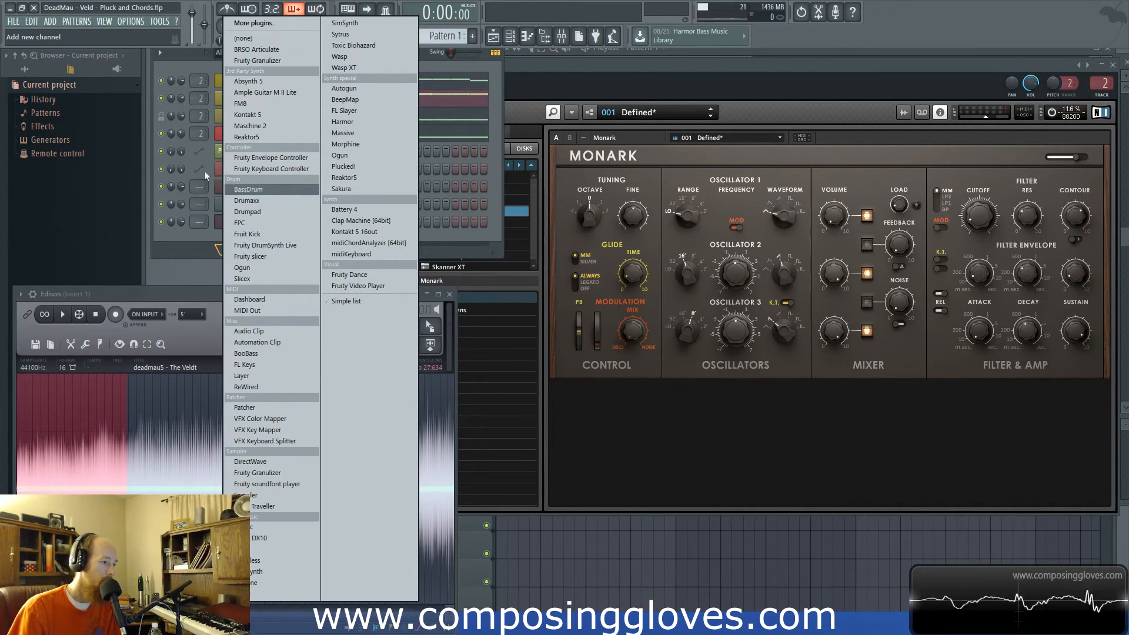
left_click(244, 24)
type("controll")
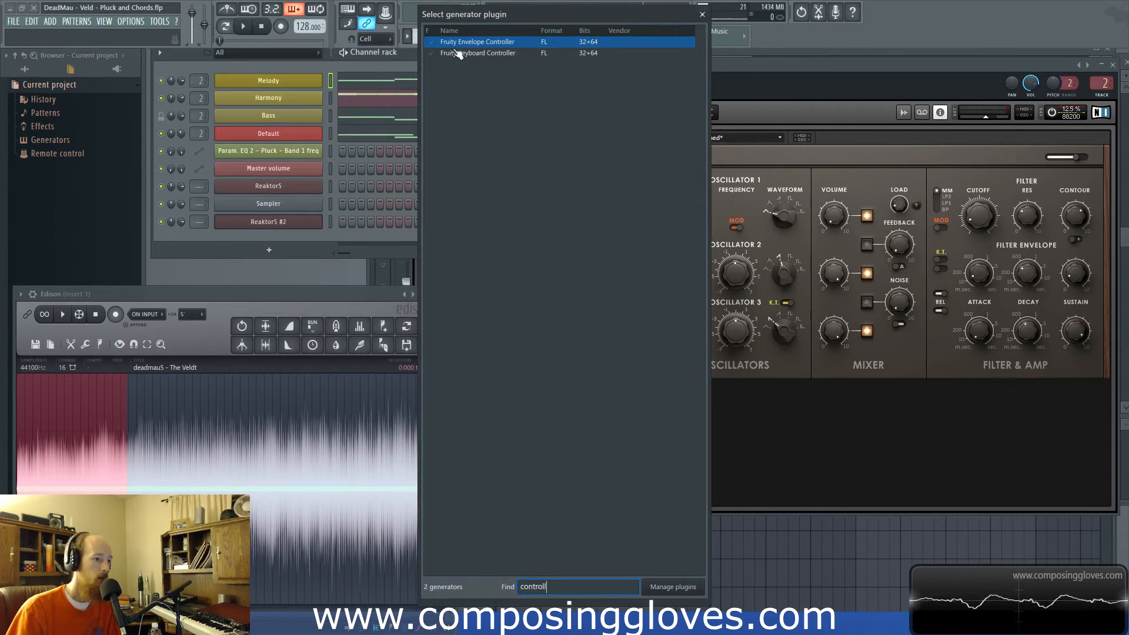
left_click(702, 15)
left_click(223, 250)
left_click(196, 239)
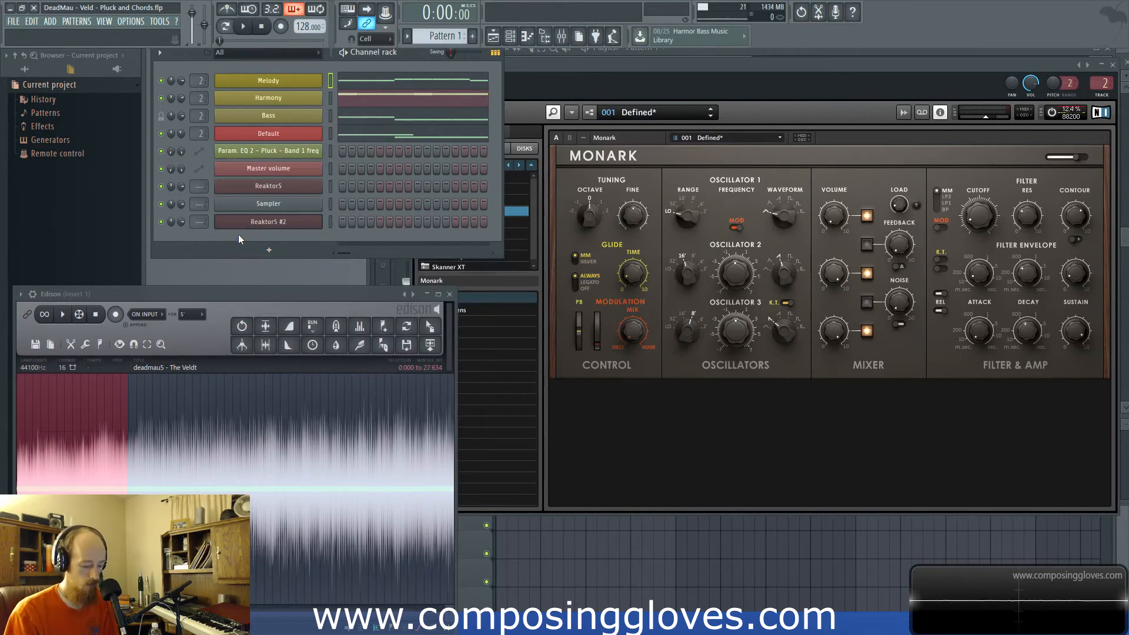
- Add a Control Surface effect to Insert 1 and place a knob on it
key("F8")
type("con")
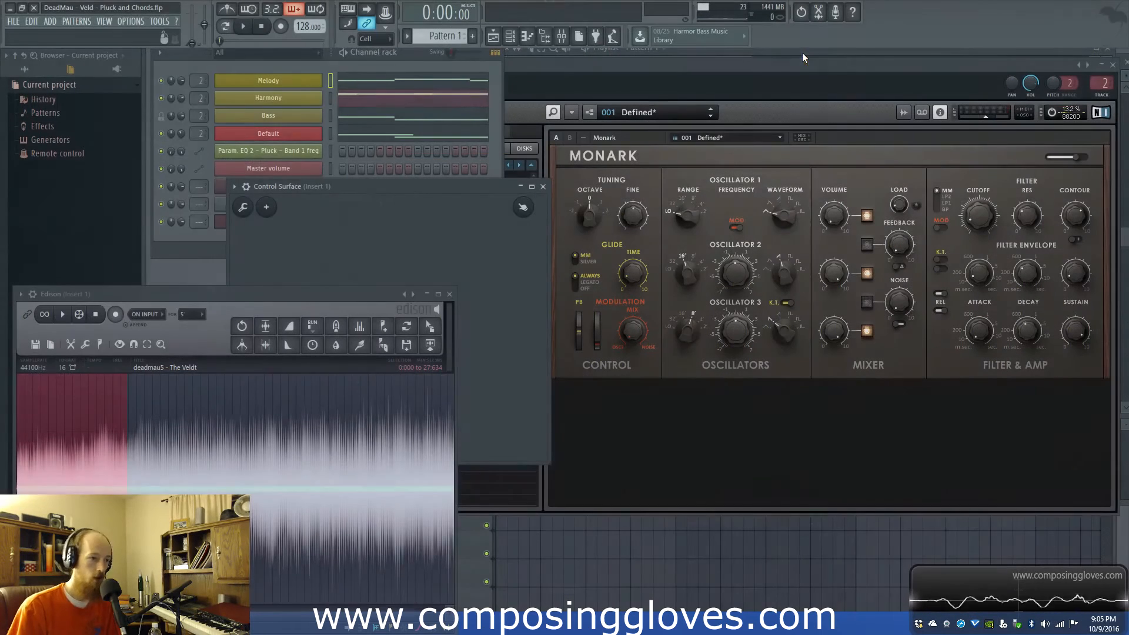
left_click(806, 59)
left_click_drag(391, 190, 407, 185)
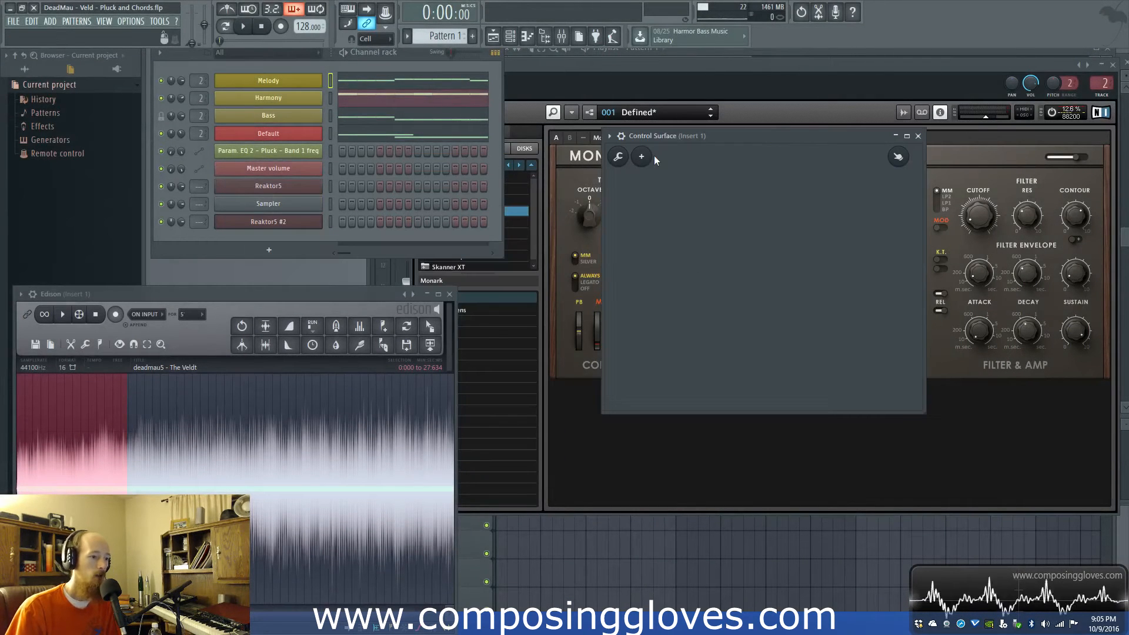
left_click(641, 157)
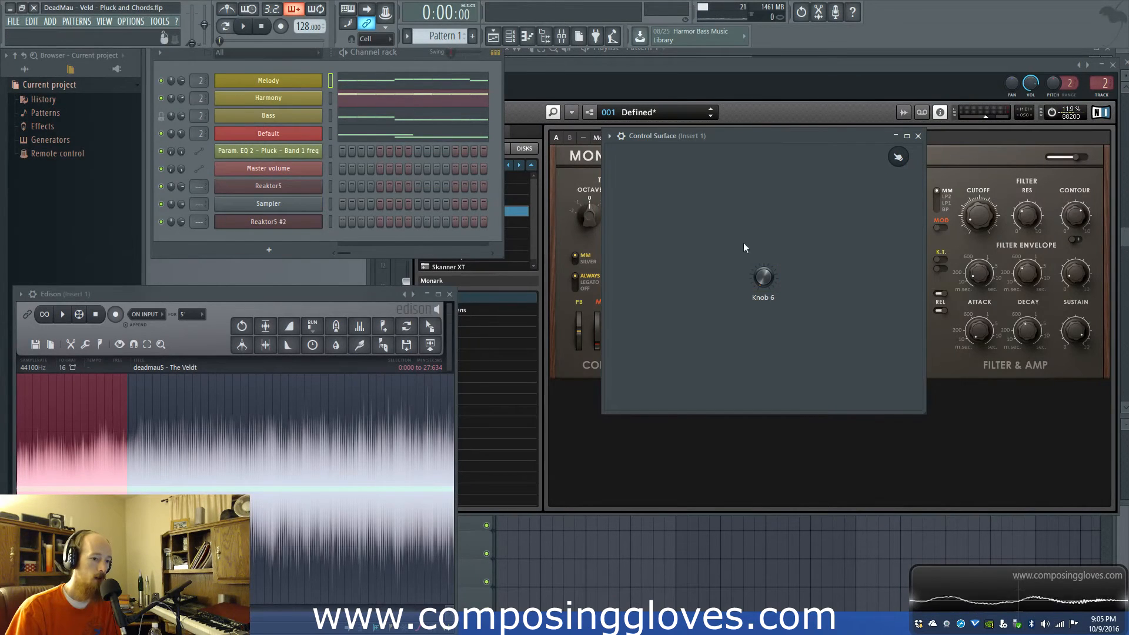
- Open the Reaktor5 #2 channel's Monark, enable multilink mode, and tweak the filter cutoff as the parameter to link
left_click(263, 222)
left_click(385, 13)
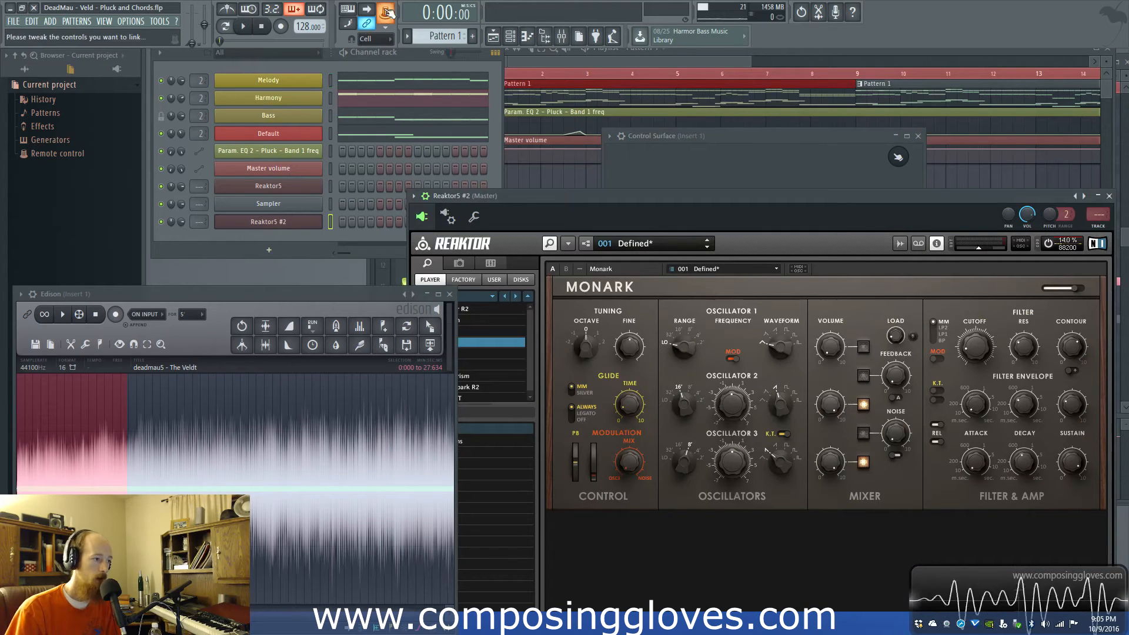
left_click(790, 154)
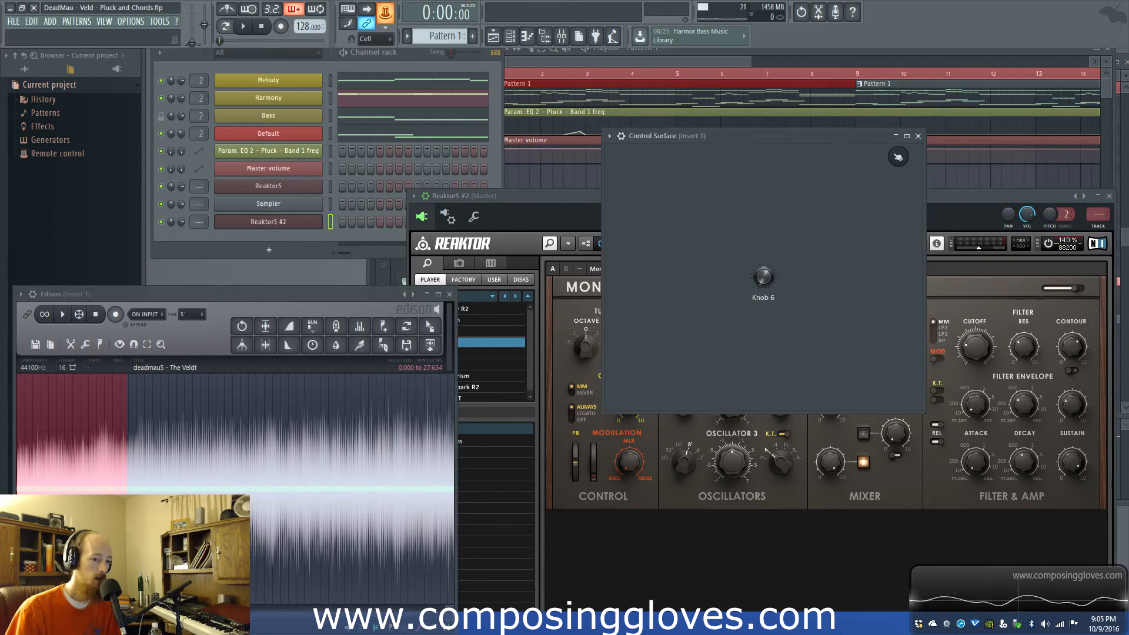
left_click_drag(984, 358, 979, 354)
left_click(756, 155)
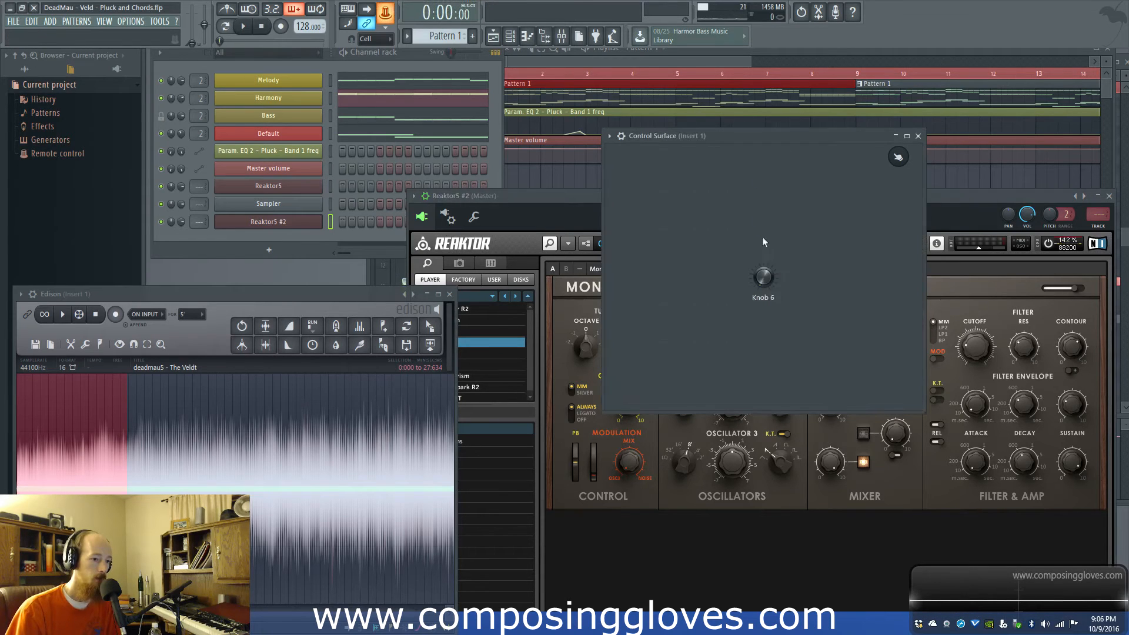
right_click(962, 339)
left_click(965, 360)
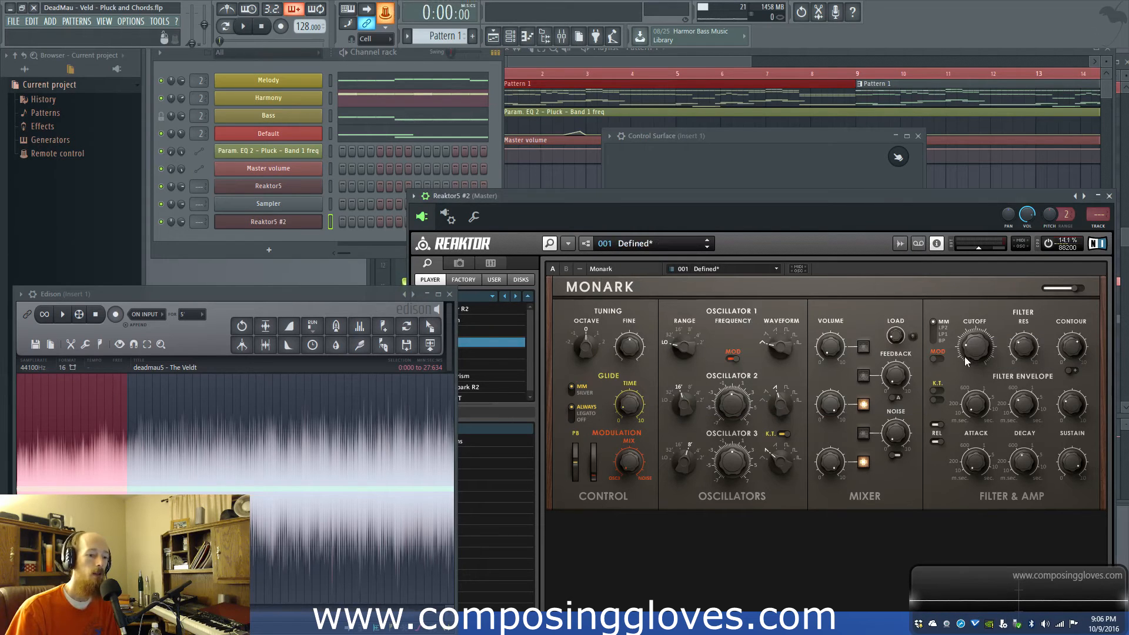
left_click(157, 25)
mouse_move(206, 140)
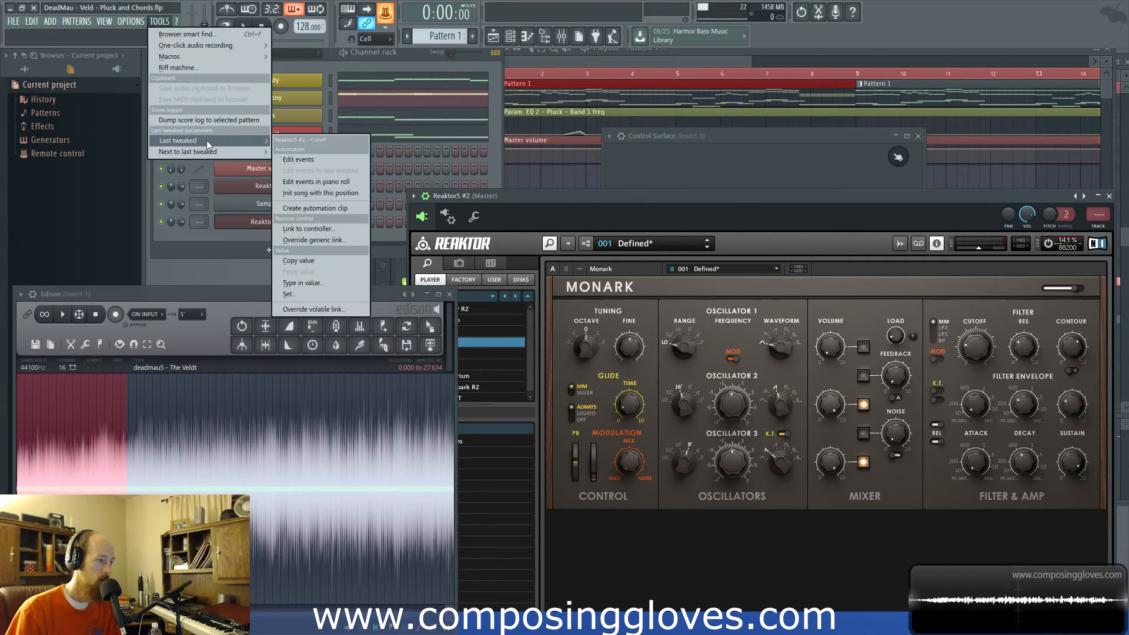
left_click(313, 241)
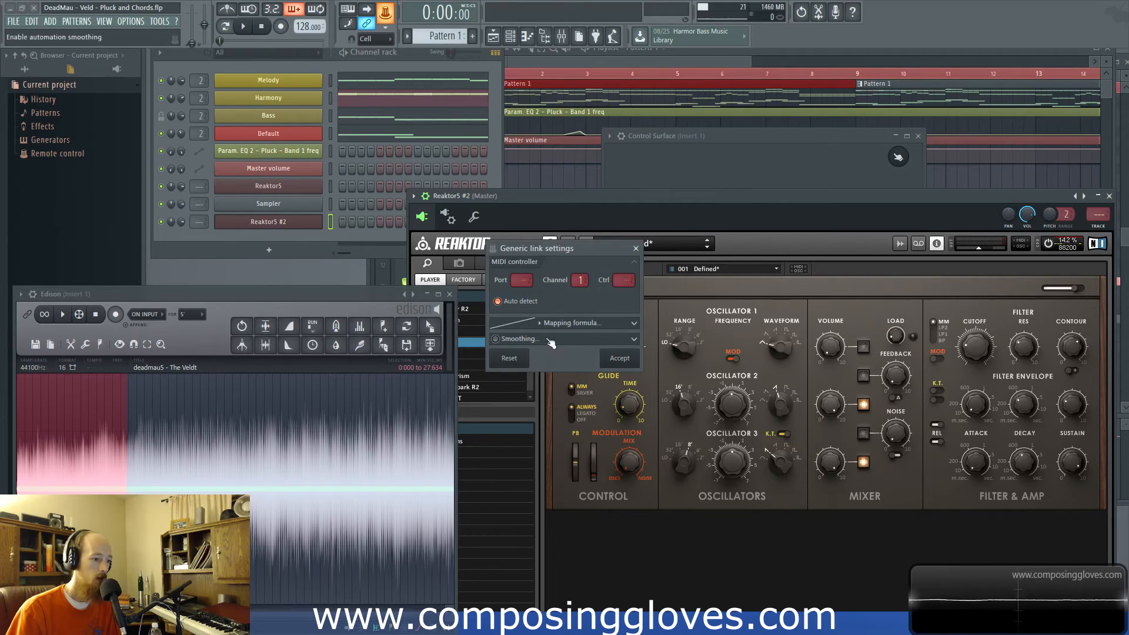
left_click(635, 249)
- Link the last tweaked Reaktor5 #2 cutoff to the internal controller Surface - Knob 6
left_click(159, 21)
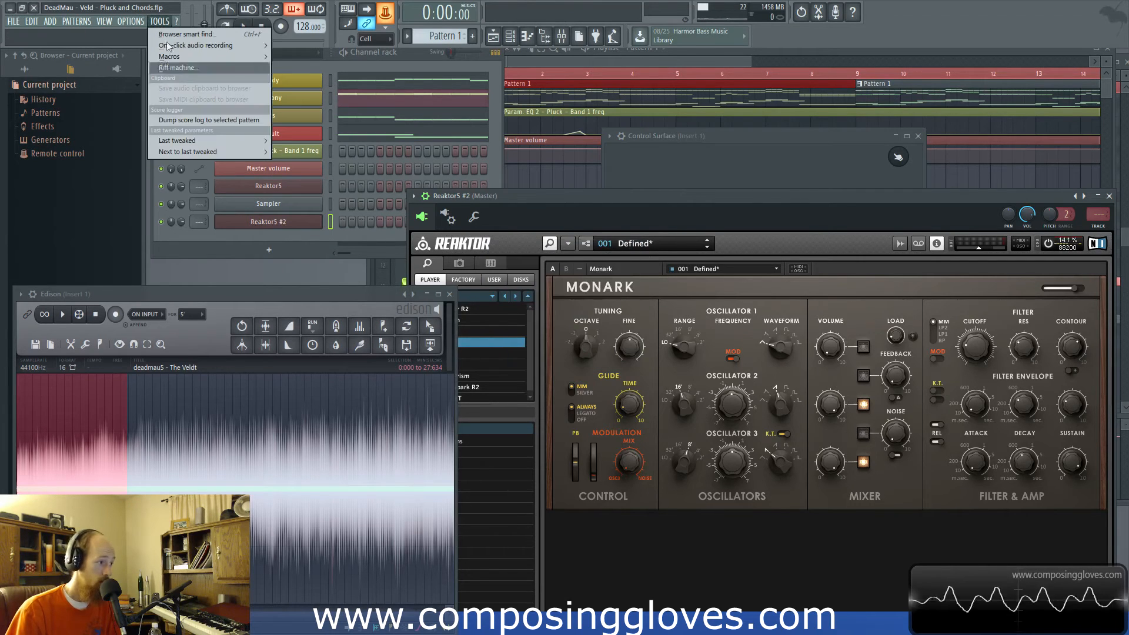
mouse_move(218, 144)
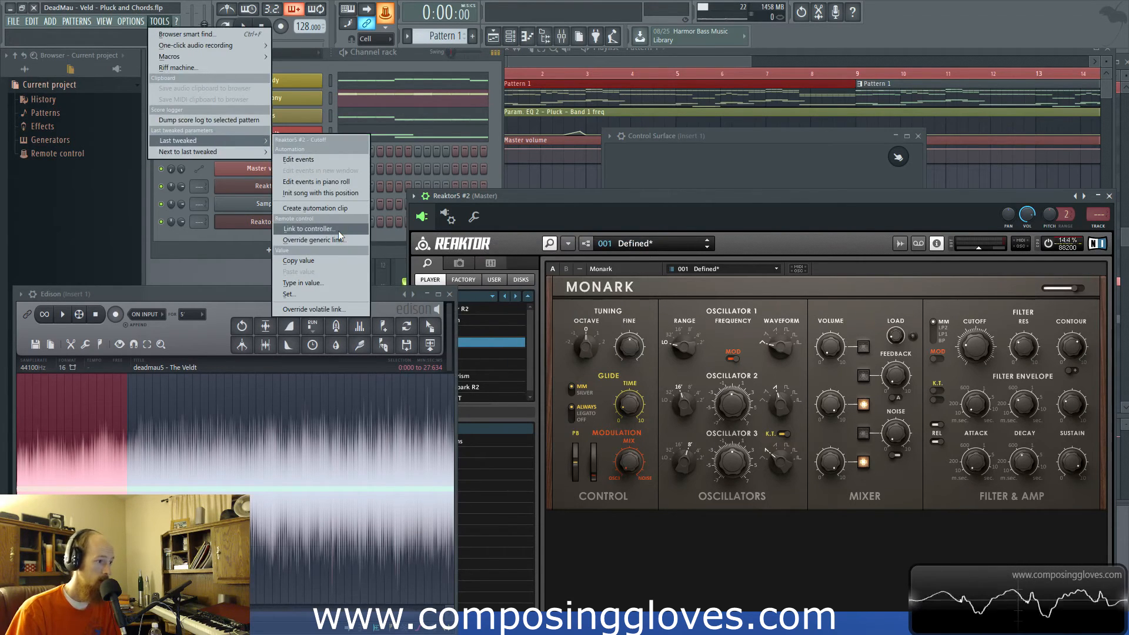
left_click(306, 229)
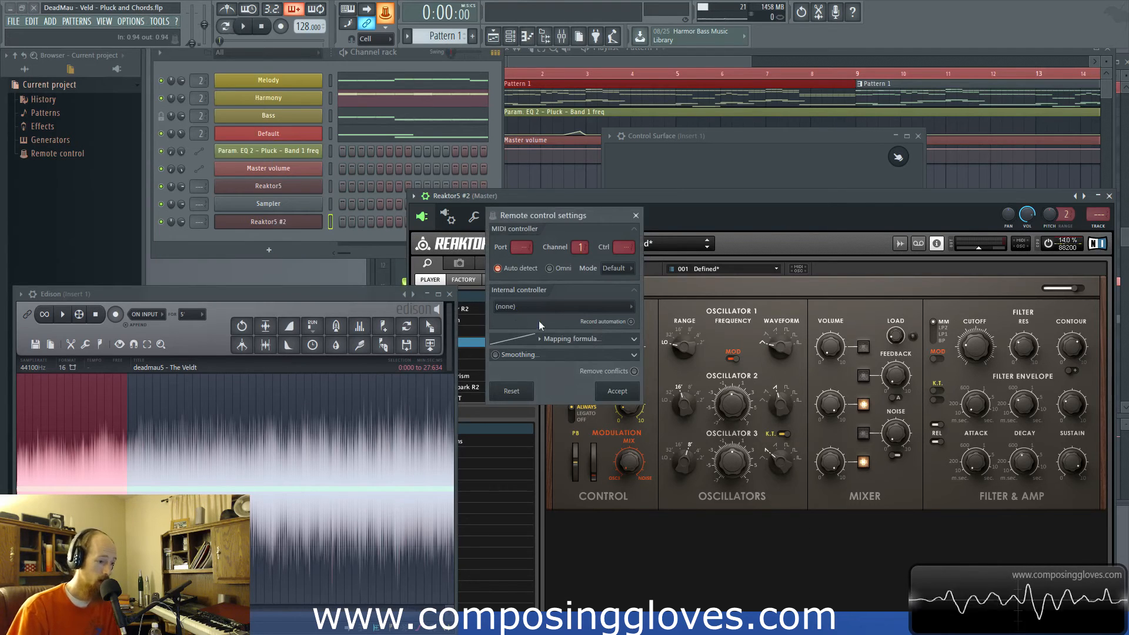
left_click(545, 307)
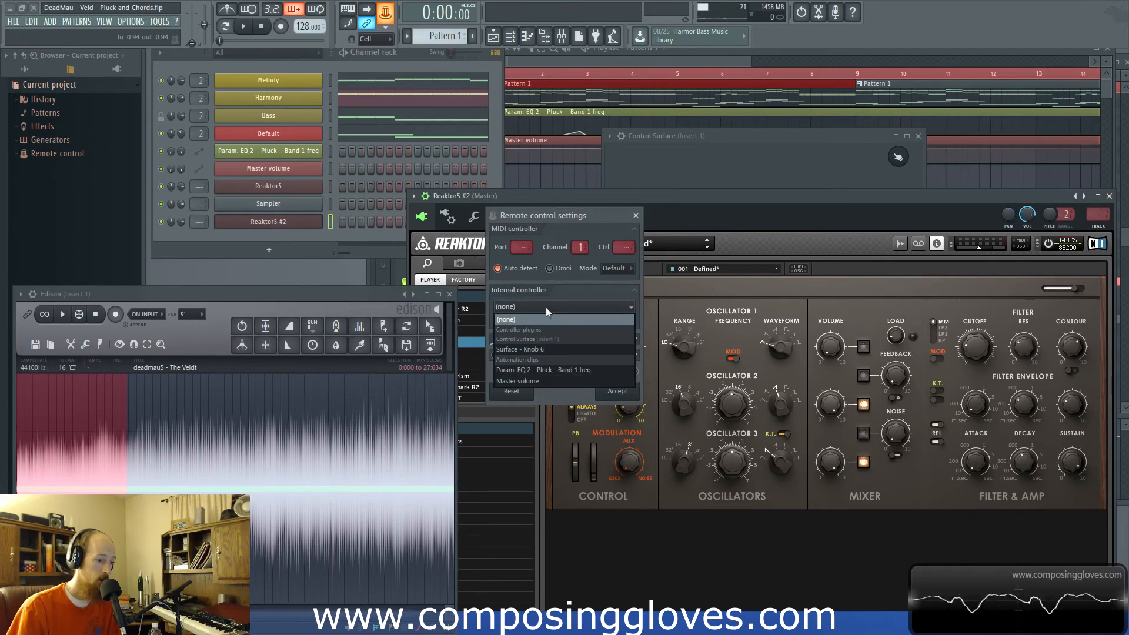
left_click(537, 351)
left_click(615, 392)
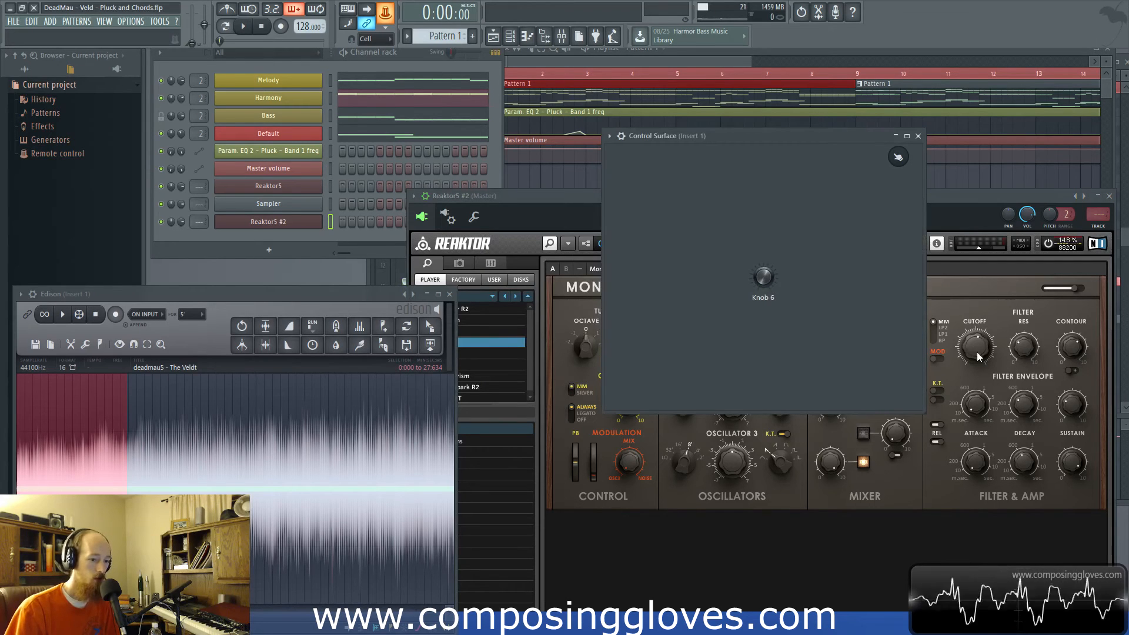
- Open the Reaktor5 channel's Monark and link its last tweaked cutoff to the internal controller Surface - Knob 6
left_click(255, 187)
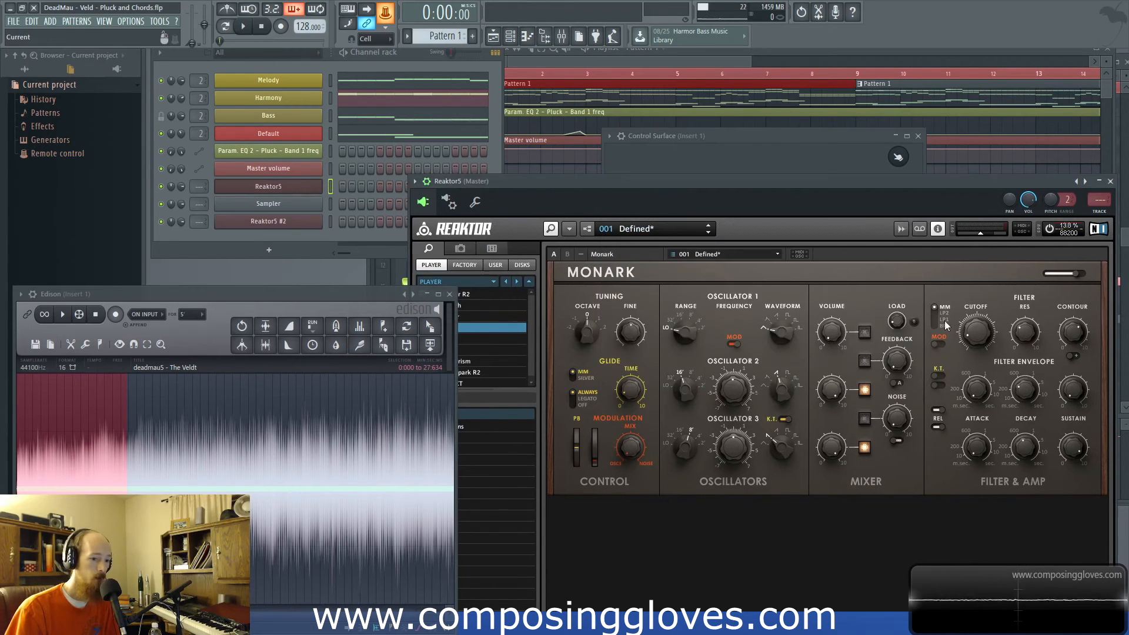
left_click(159, 21)
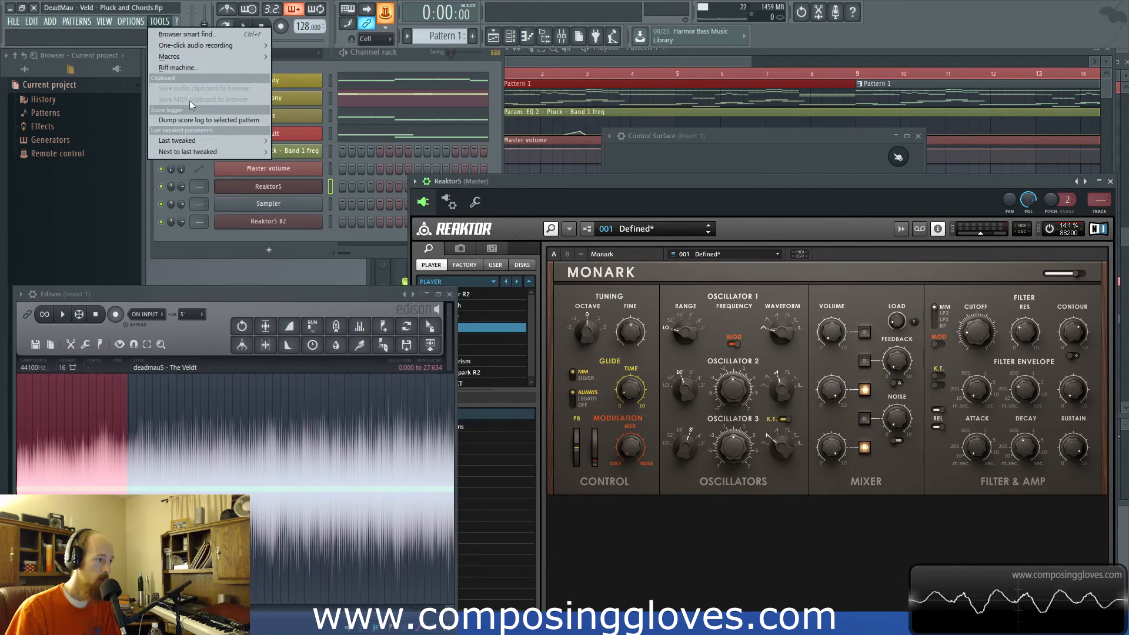
mouse_move(221, 140)
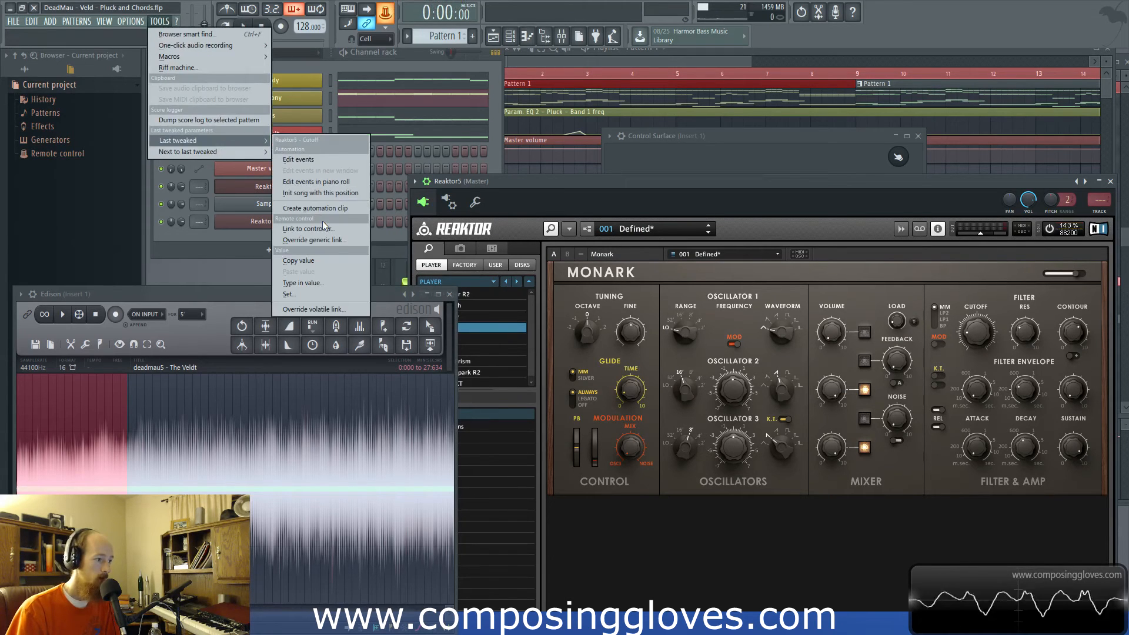
left_click(335, 241)
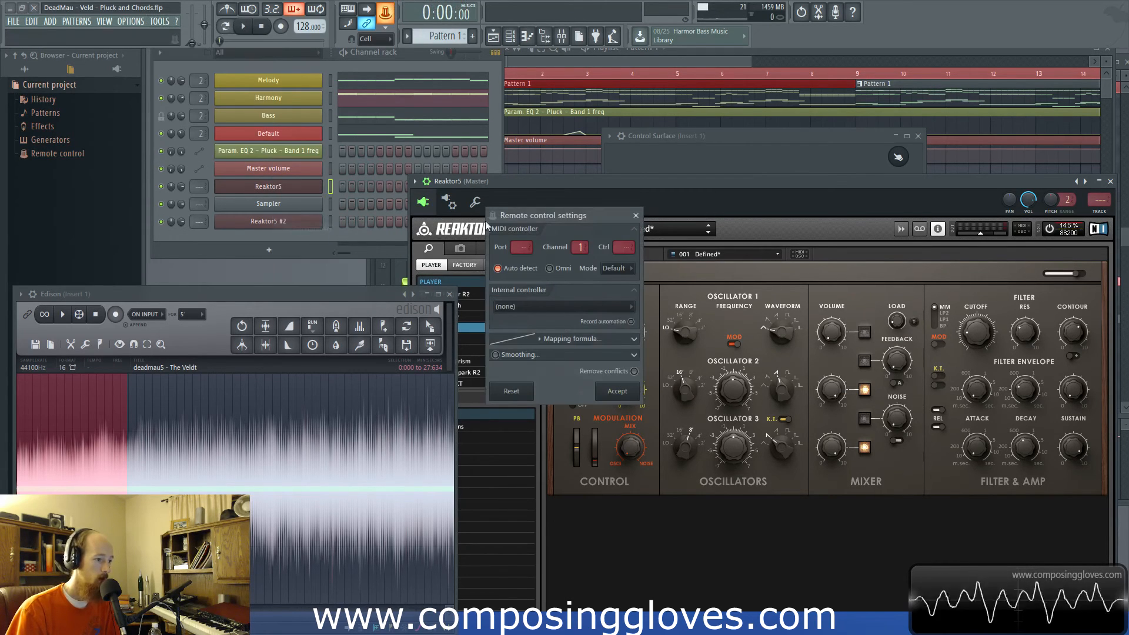
left_click(570, 308)
left_click(560, 347)
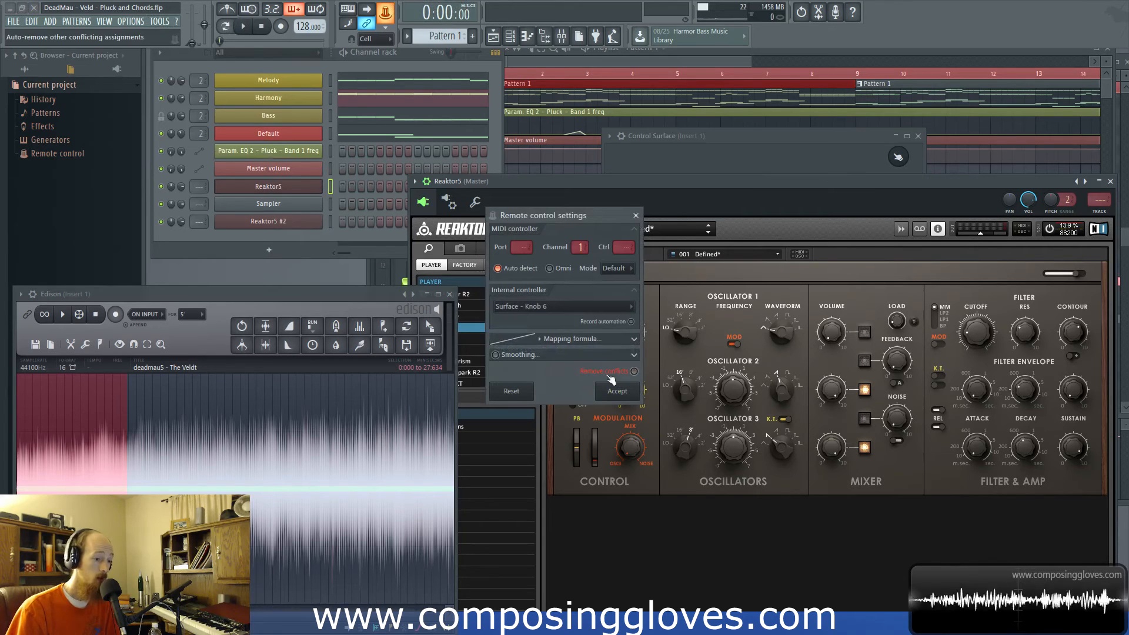
left_click(617, 392)
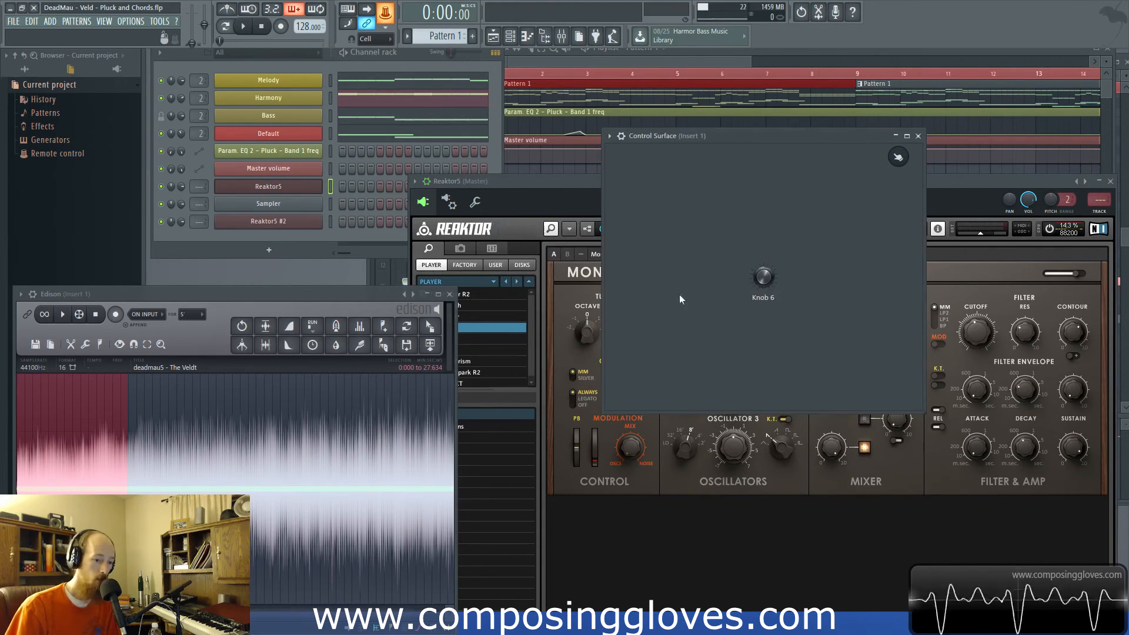
- Review the Control Surface knob alongside the Reaktor5 #2 Monark, close the Control Surface, and return to the playlist
left_click(286, 219)
left_click(745, 154)
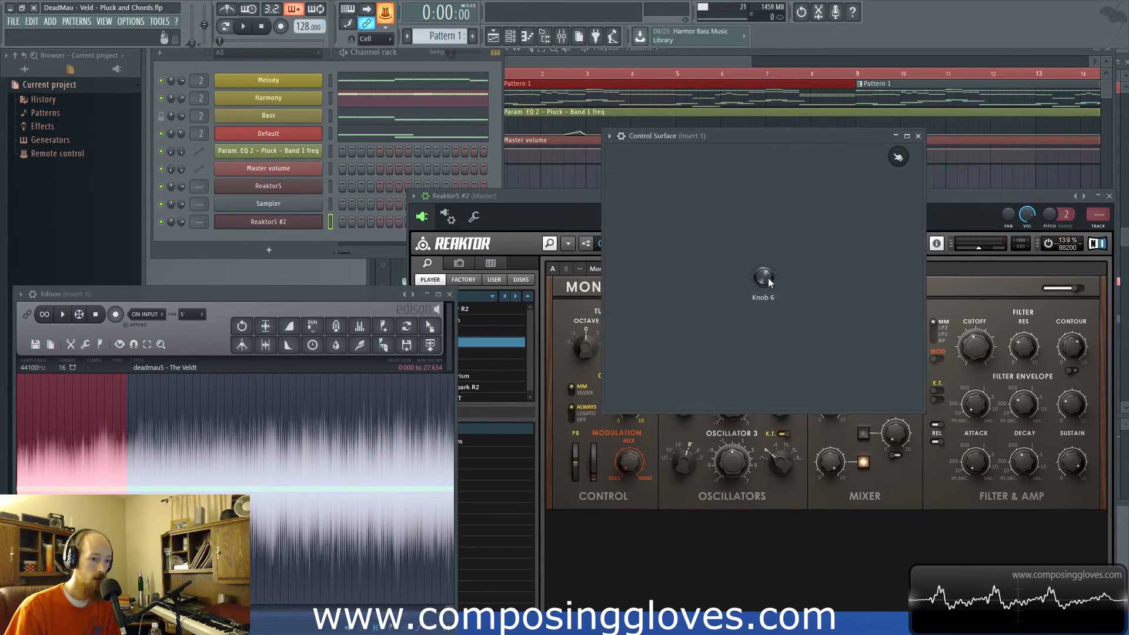
left_click(918, 137)
double_click(604, 58)
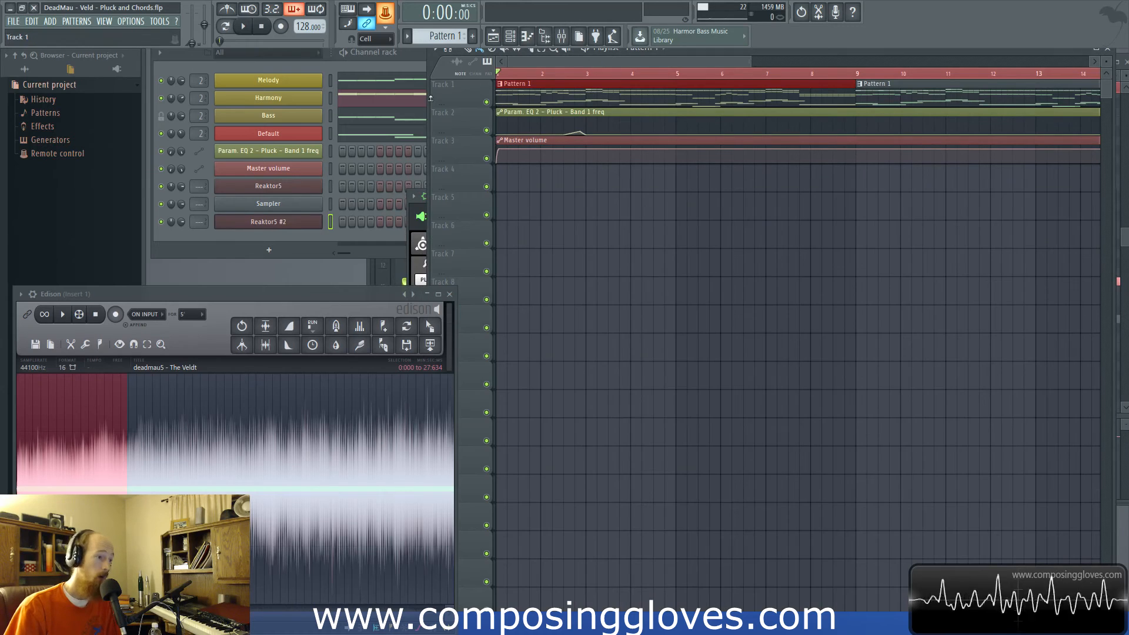
- Play the start of the arrangement in the playlist, stop it, and move the playback position to 0:02:81
left_click(280, 70)
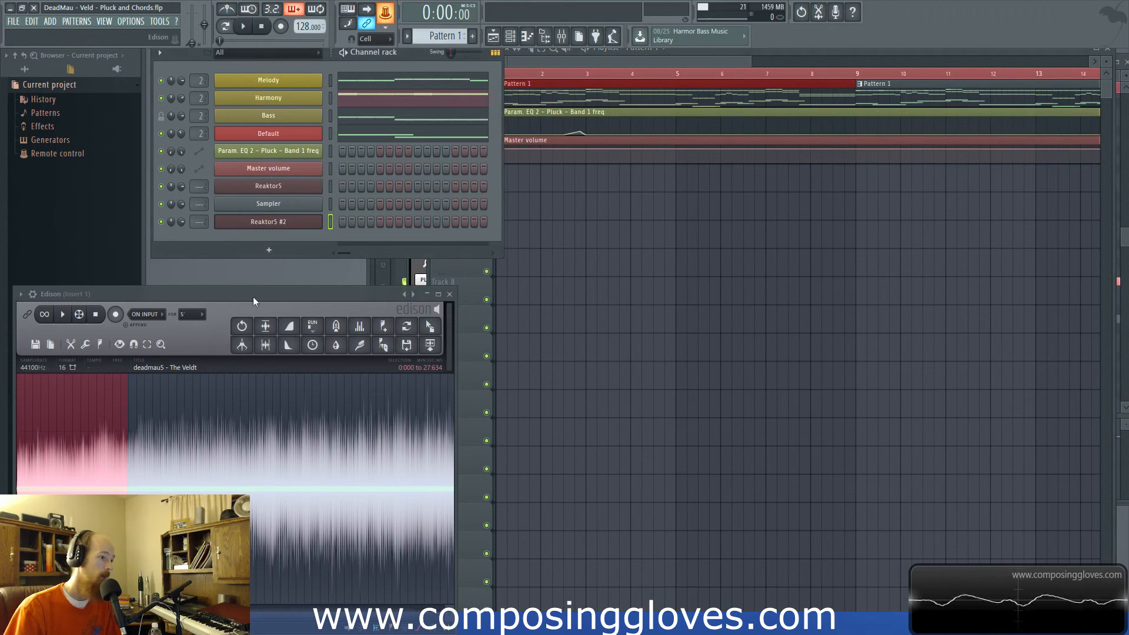
left_click(559, 58)
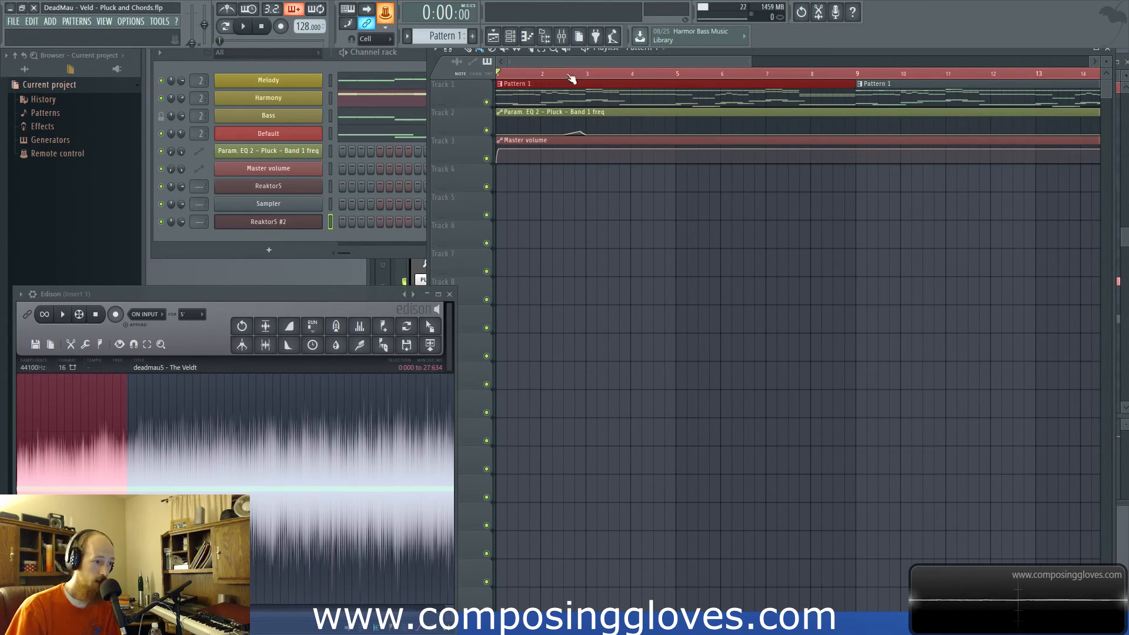
scroll(619, 119, "down", 3, "ctrl")
key("space")
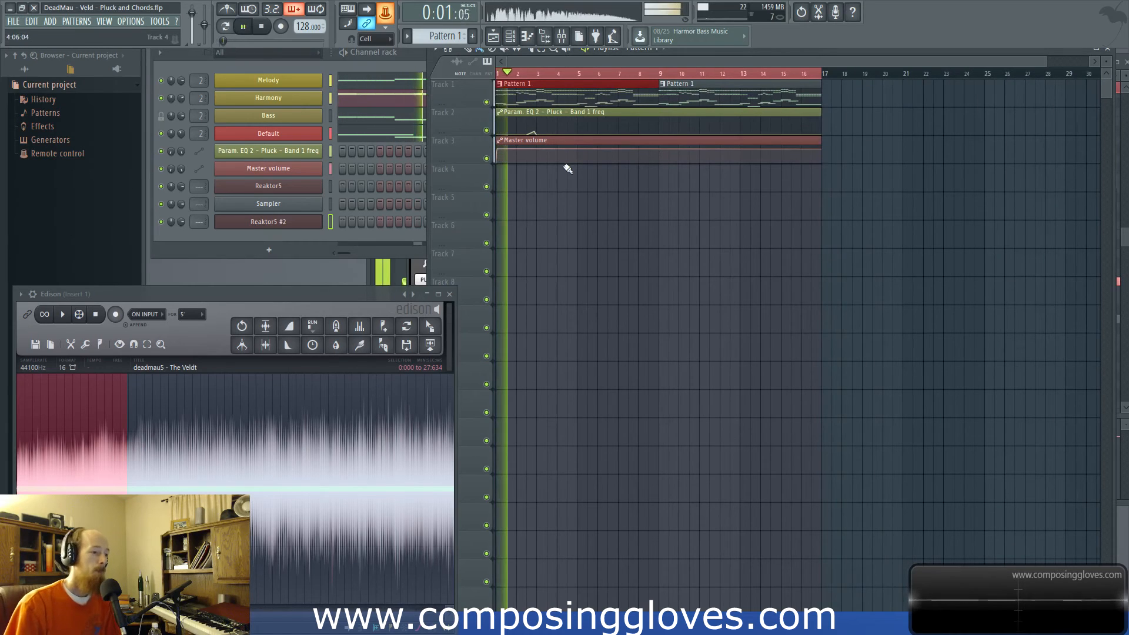
key("space")
left_click(527, 73)
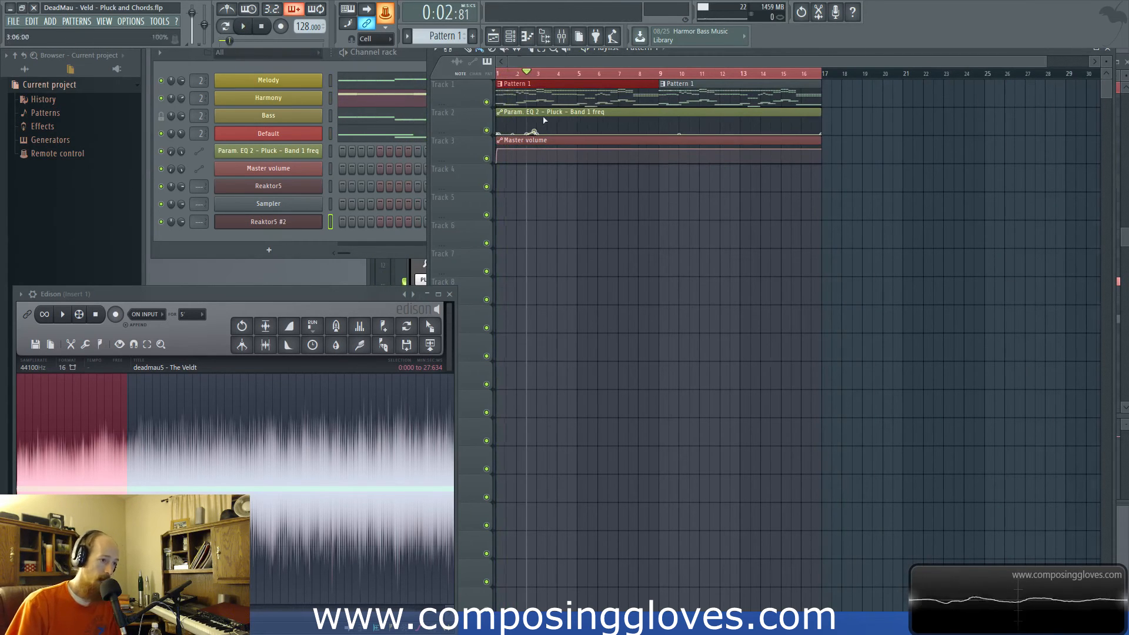
- Examine the Fruity parametric EQ 2 on the Pluck mixer track while briefly playing the arrangement, and return to the playlist
scroll(537, 130, "up", 3, "ctrl")
left_click(562, 37)
left_click(472, 183)
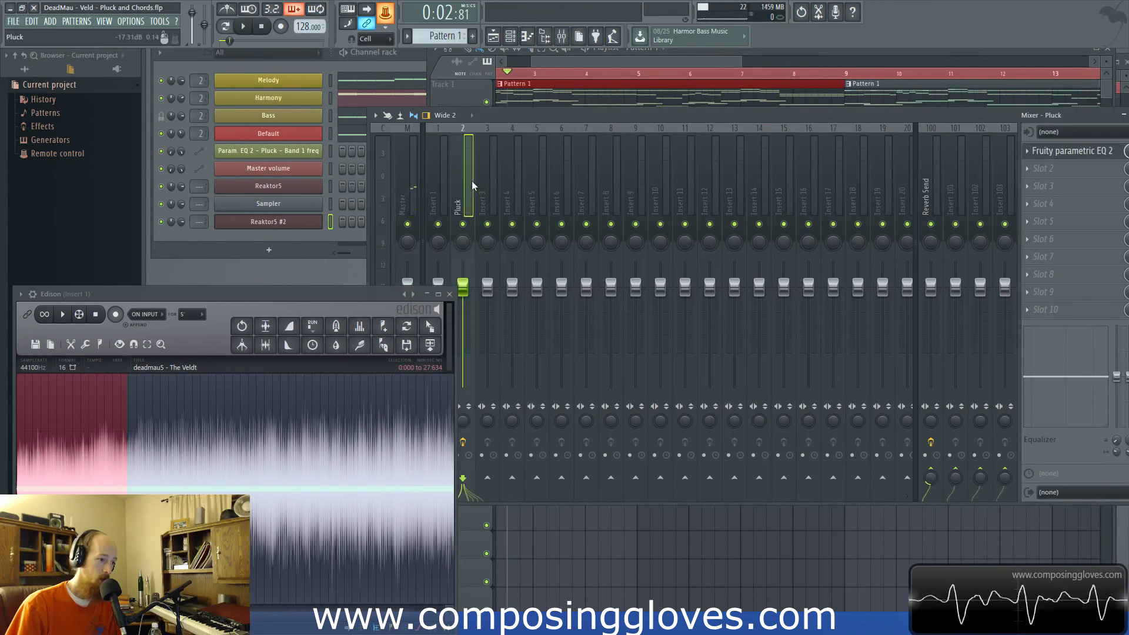
left_click(1058, 158)
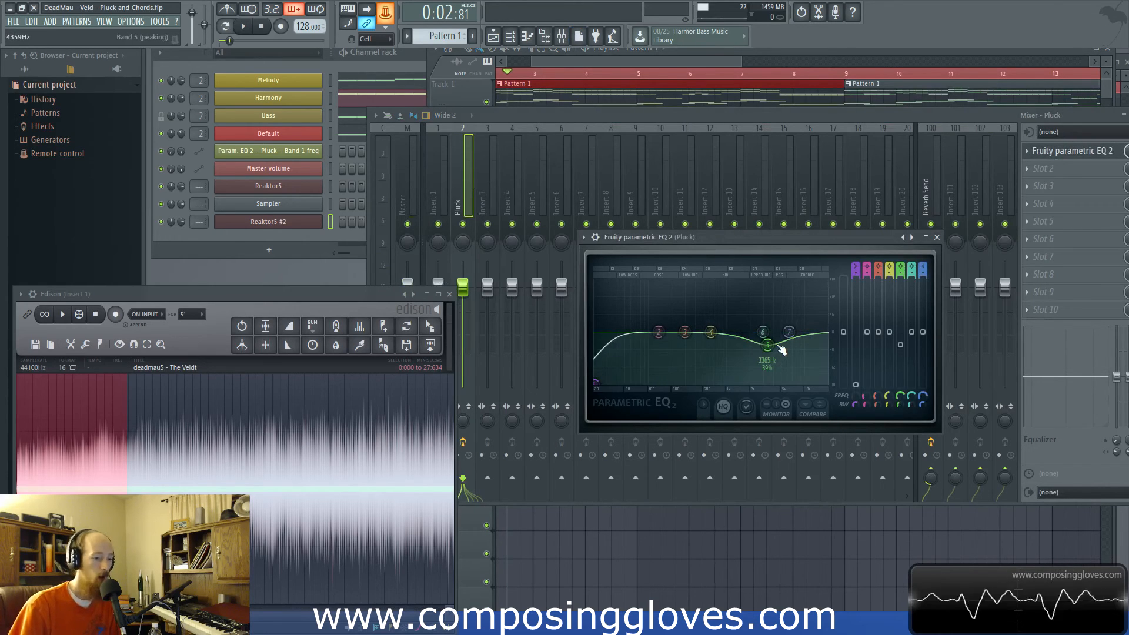
key("space")
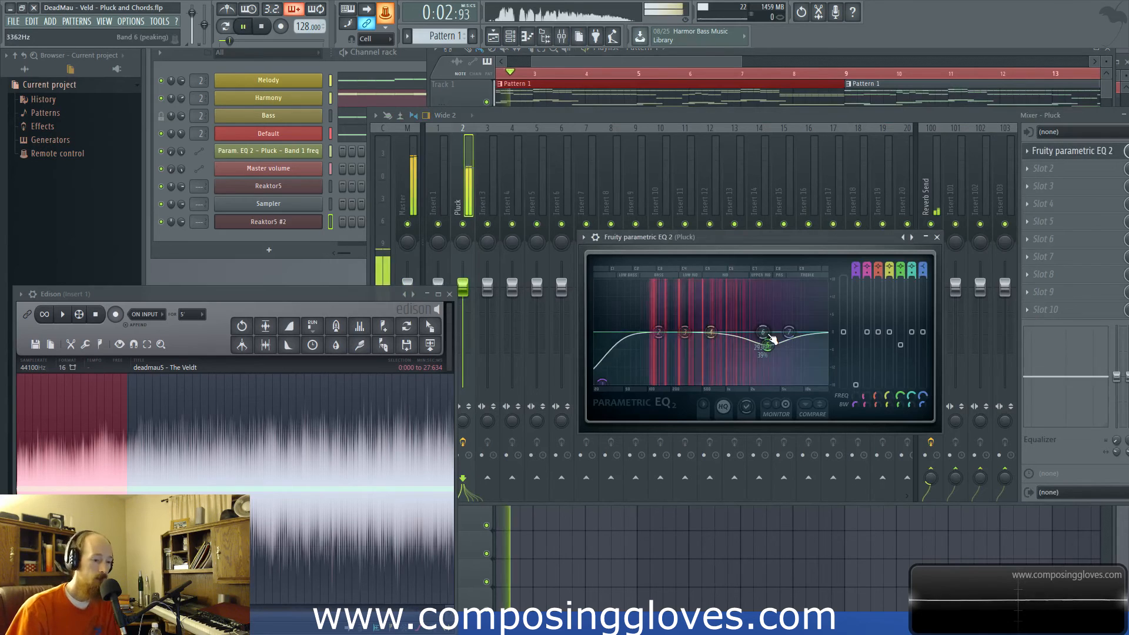
key("space")
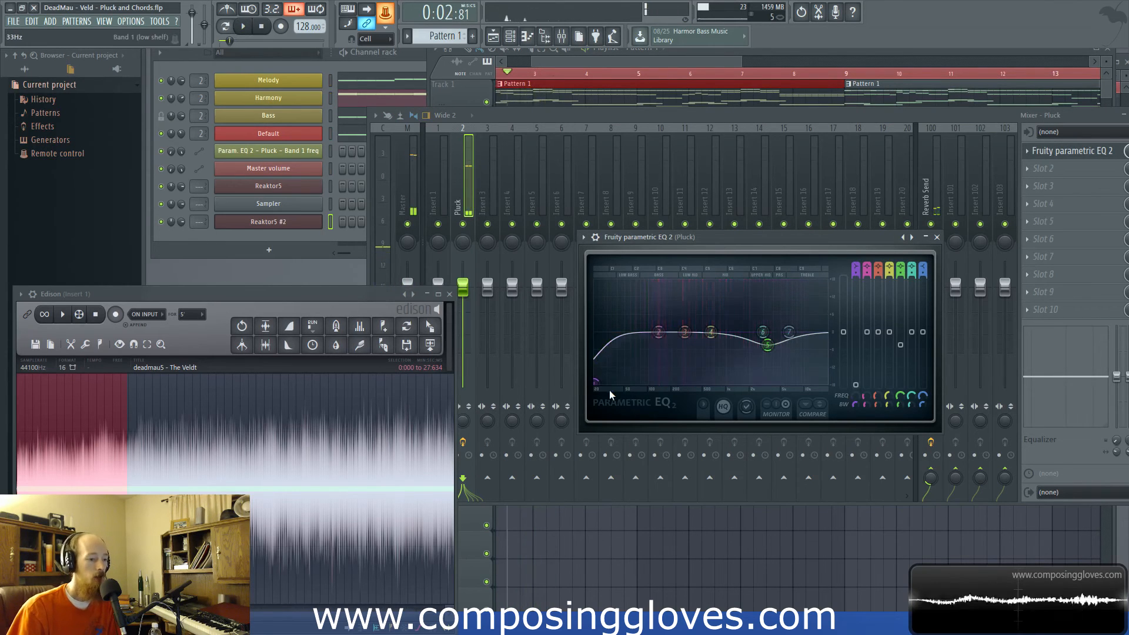
left_click(612, 64)
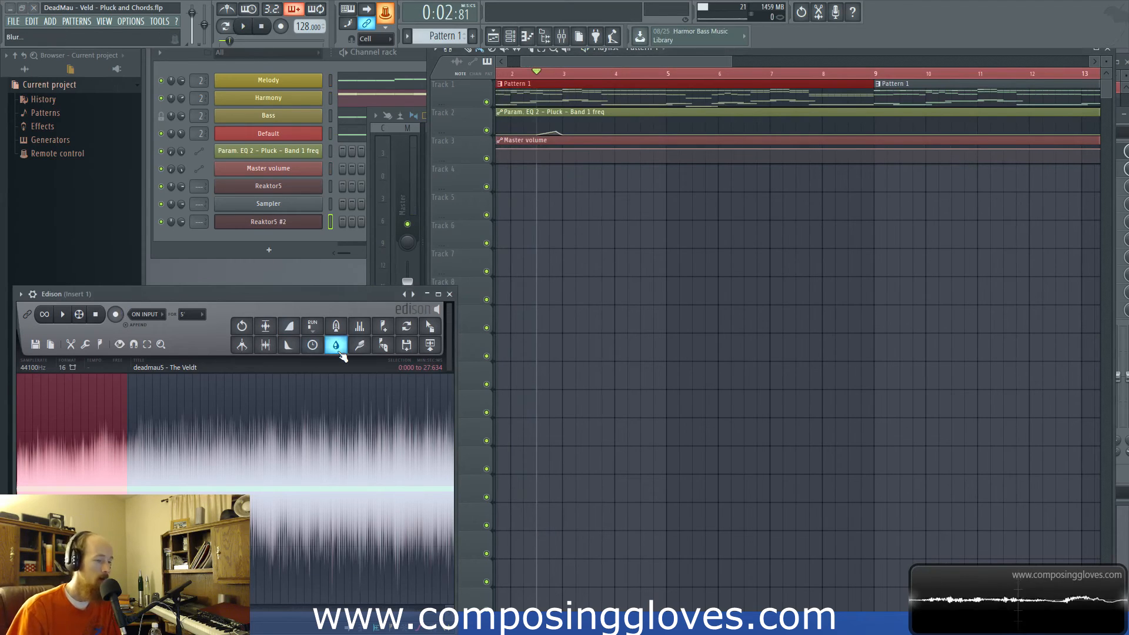
- Play the opening of the deadmau5 reference track in Edison several times, closing the remote control settings that opened
key("space")
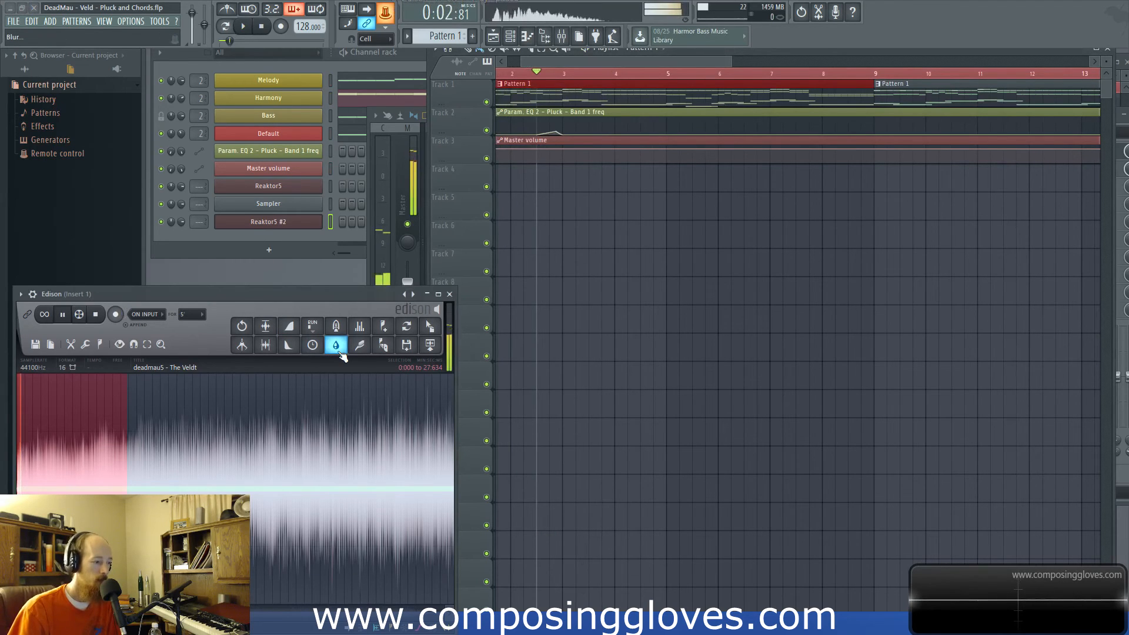
key("ctrl+j")
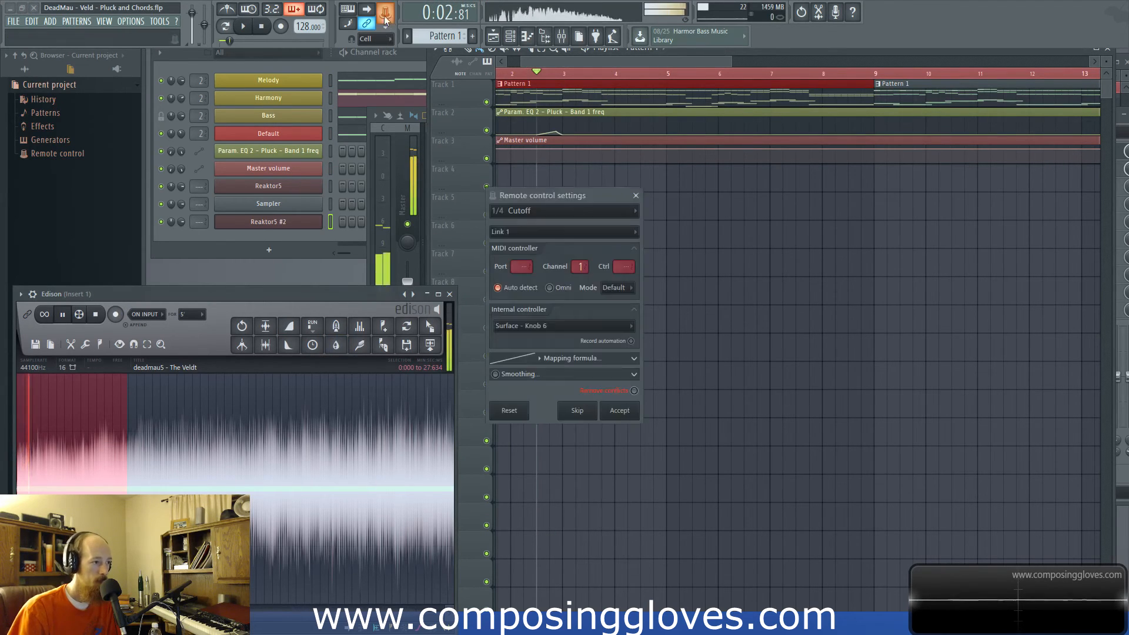
left_click(635, 196)
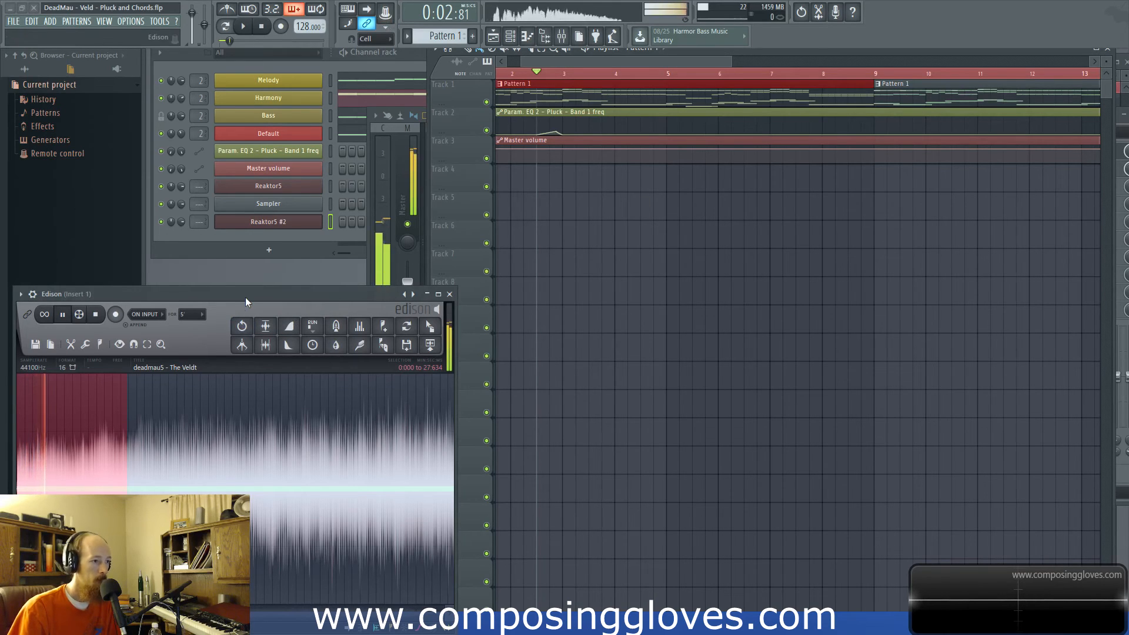
key("space")
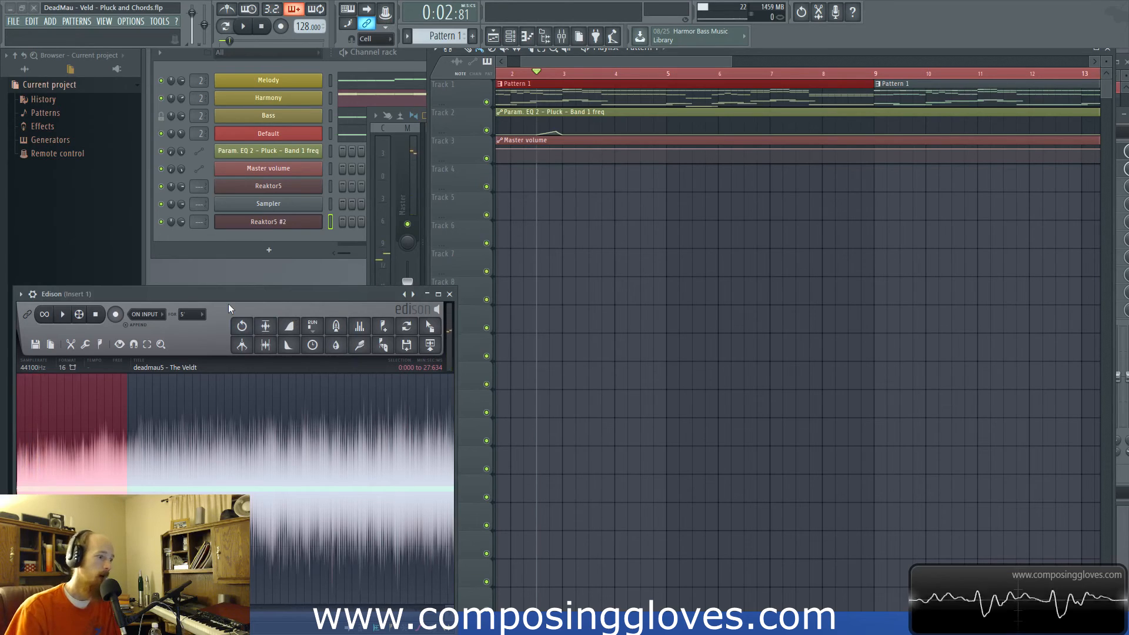
key("space")
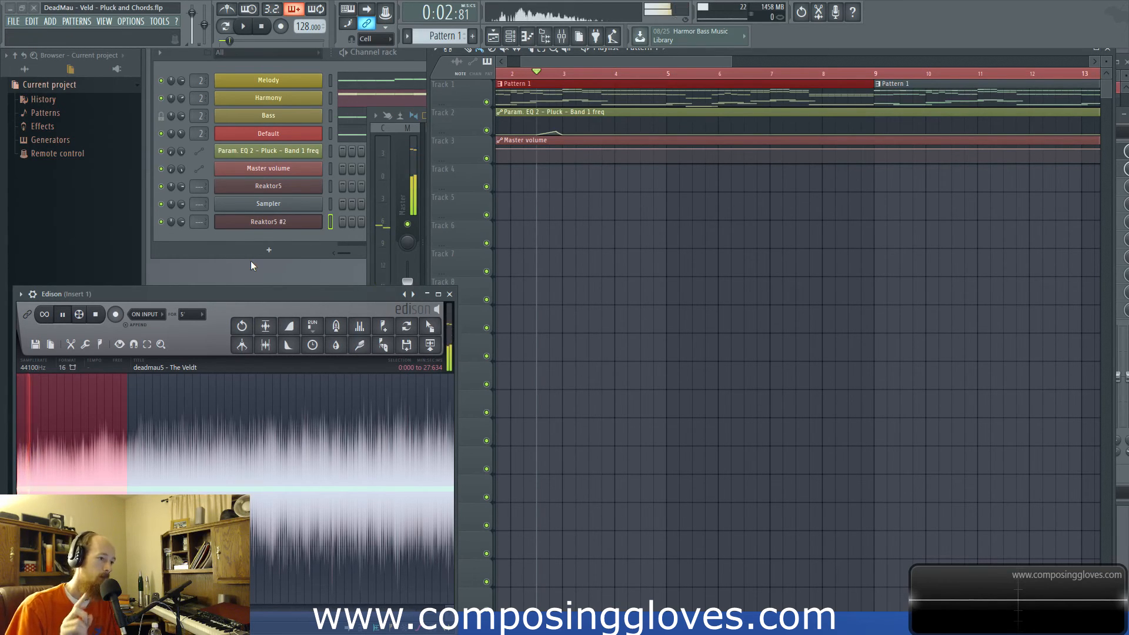
key("space")
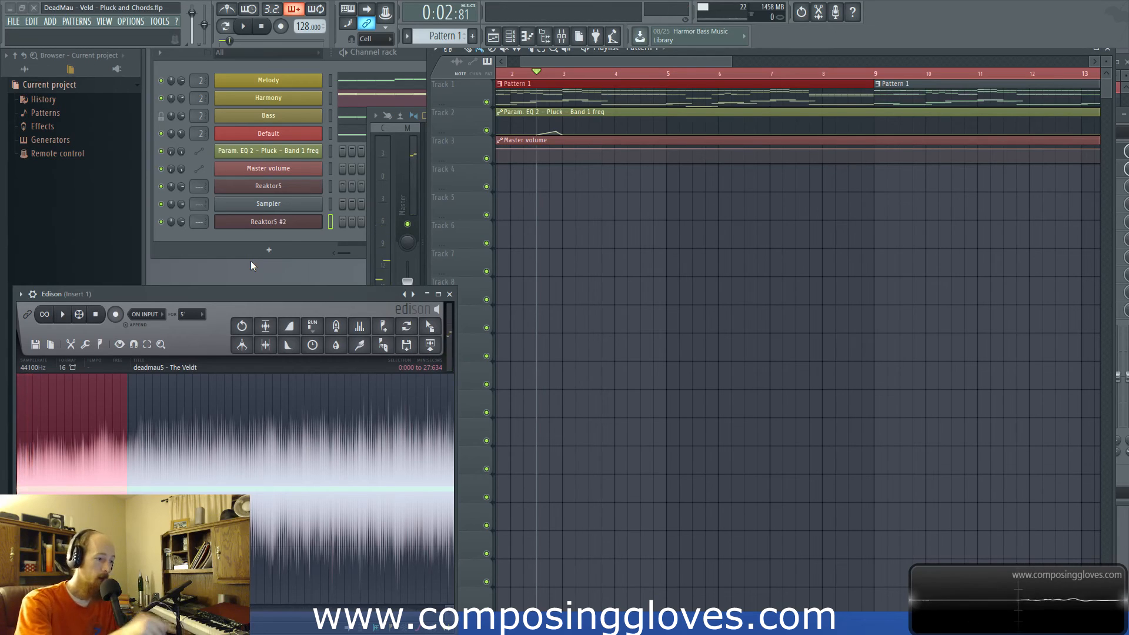
key("space")
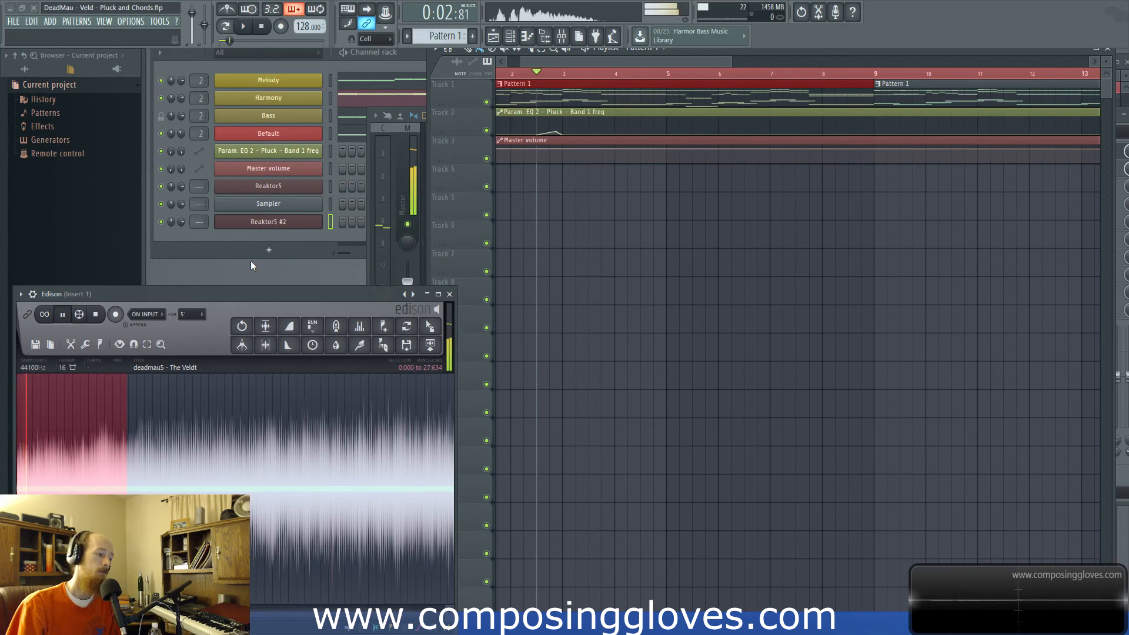
key("space")
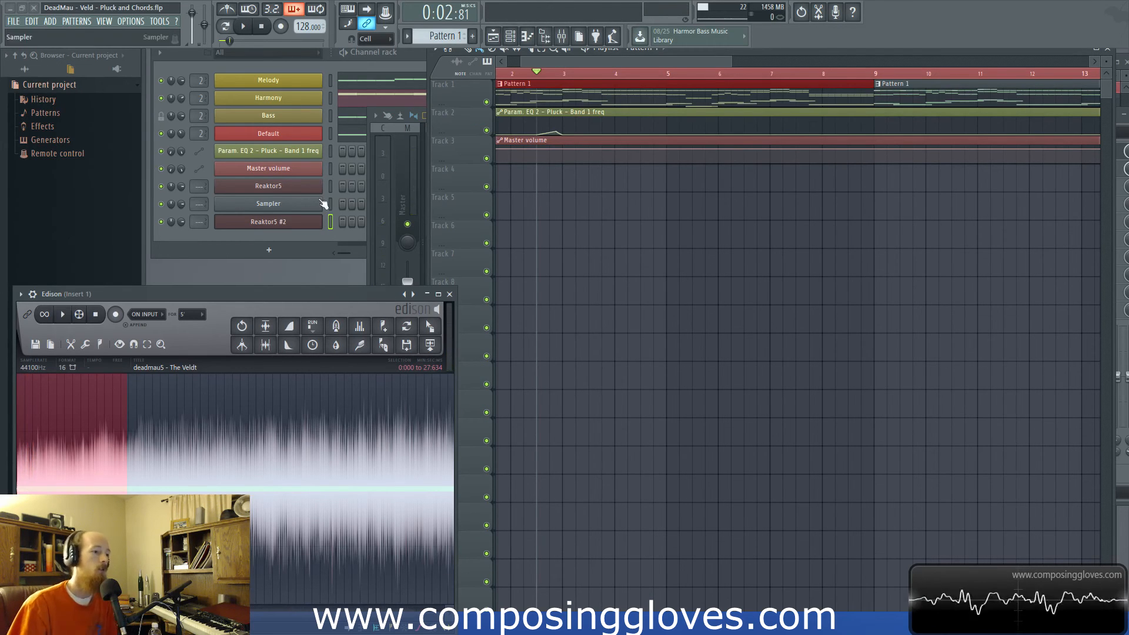
- Clear the time selection in the playlist and move the playback position to 0:01:87
left_click_drag(642, 60, 605, 62)
scroll(759, 255, "down", 5)
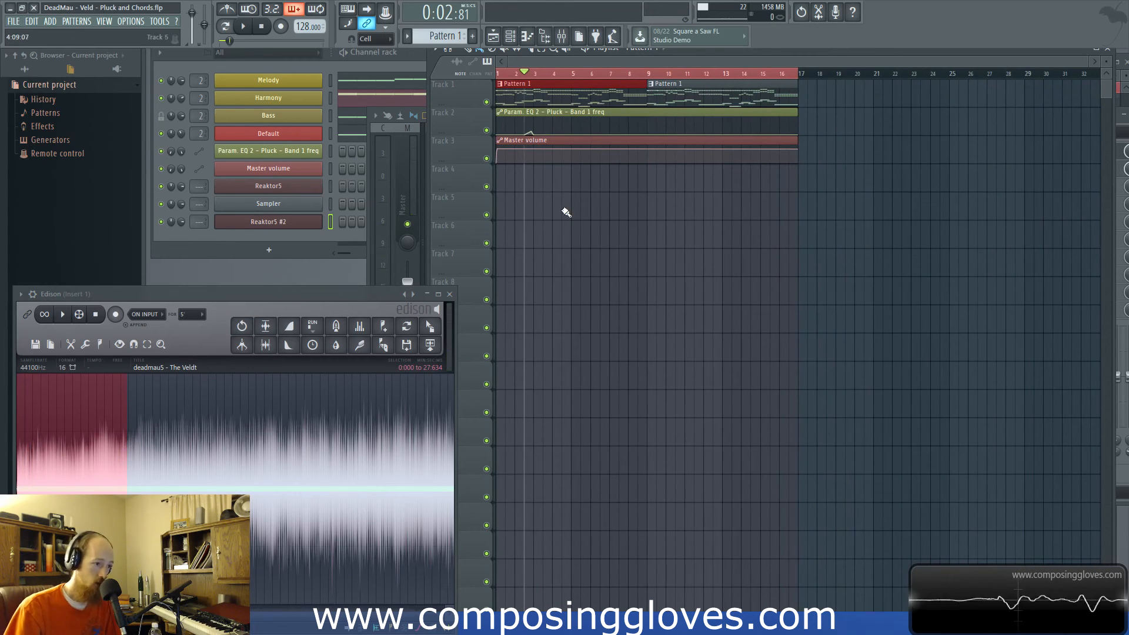
scroll(565, 238, "up", 5)
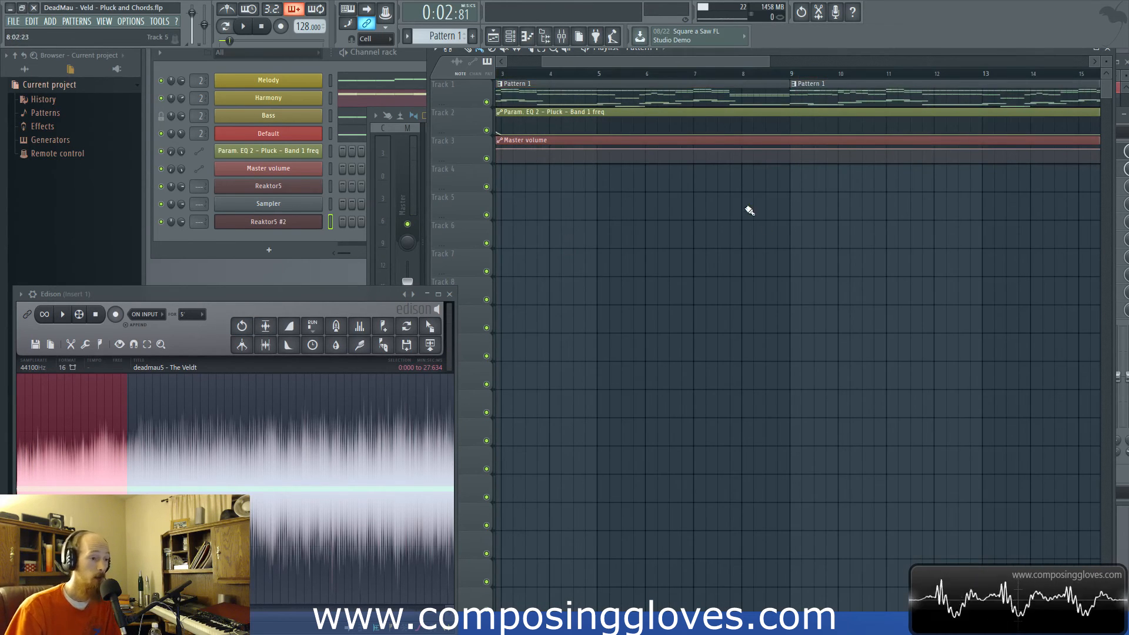
scroll(675, 202, "down", 2)
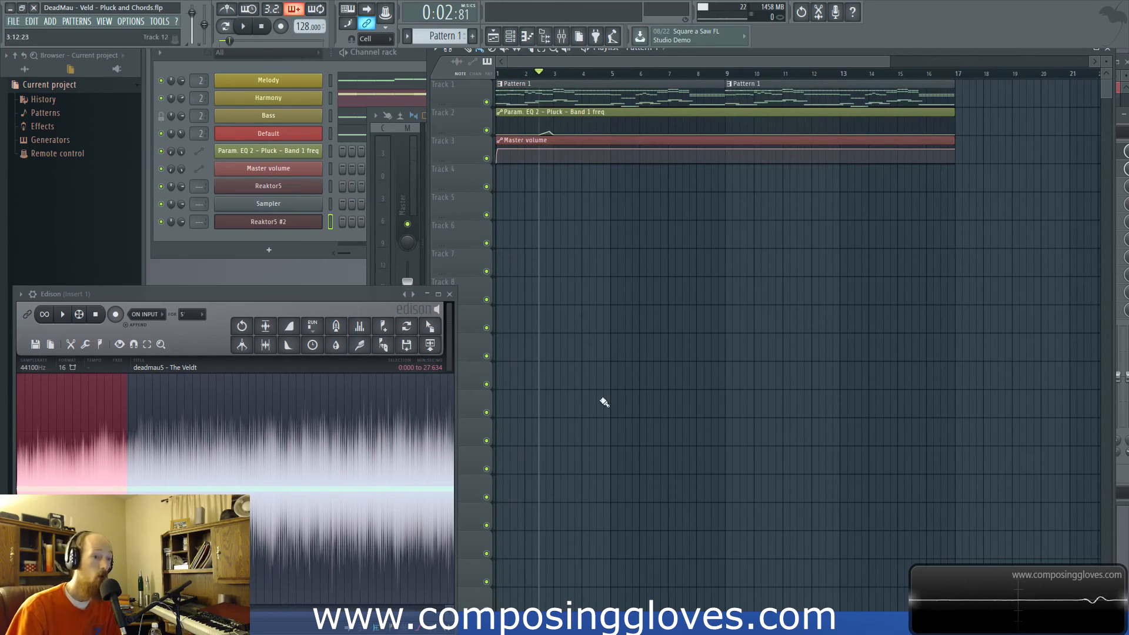
left_click(532, 74)
left_click_drag(532, 73, 497, 75)
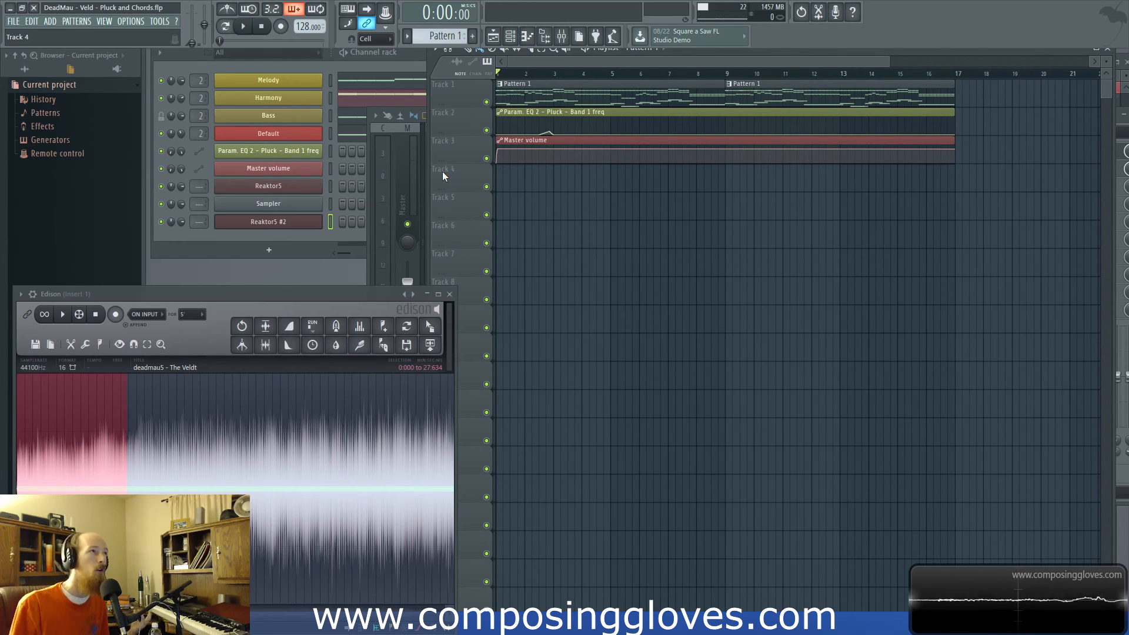
left_click(531, 75)
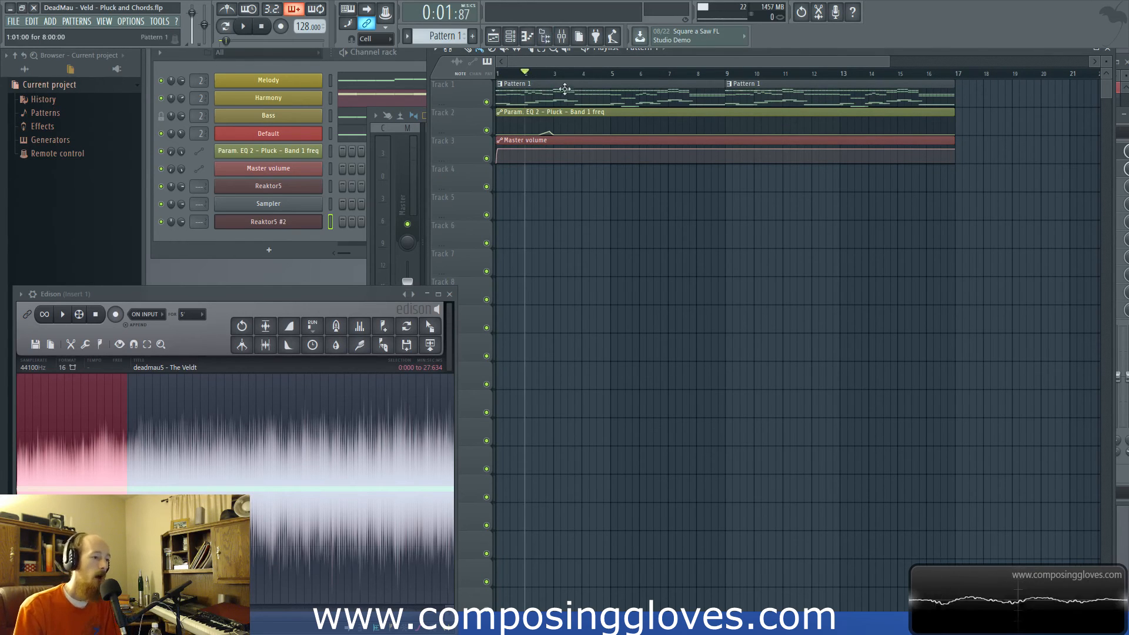
- Audition the arrangement repeatedly from 0:01:87 through the rise in the Pluck EQ band 1 frequency automation
scroll(650, 167, "up", 3)
key("space")
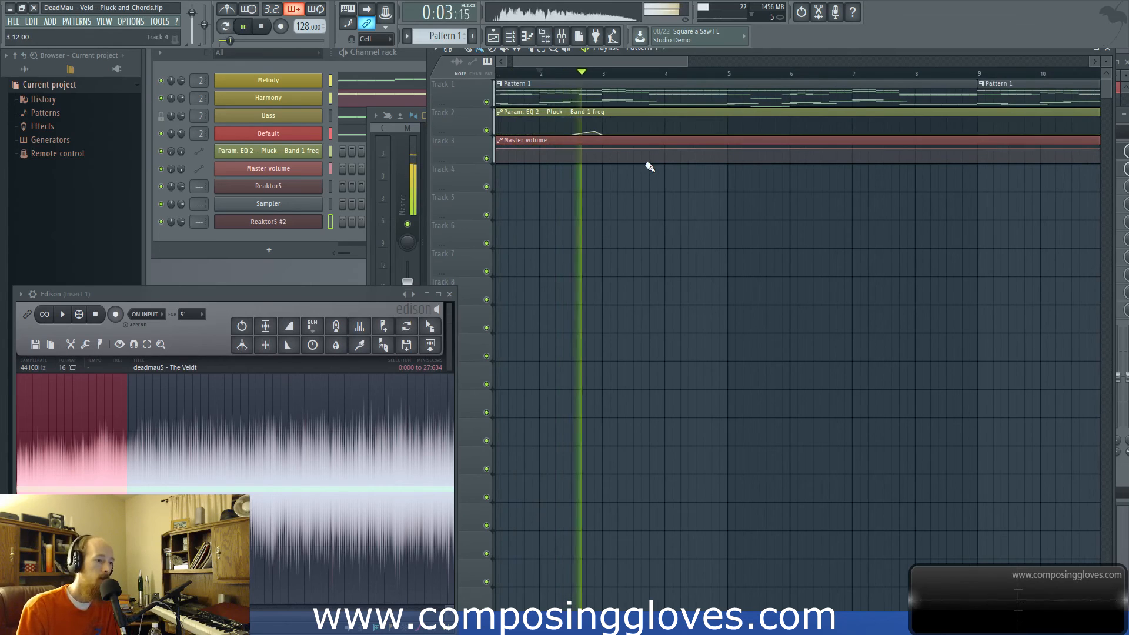
key("space")
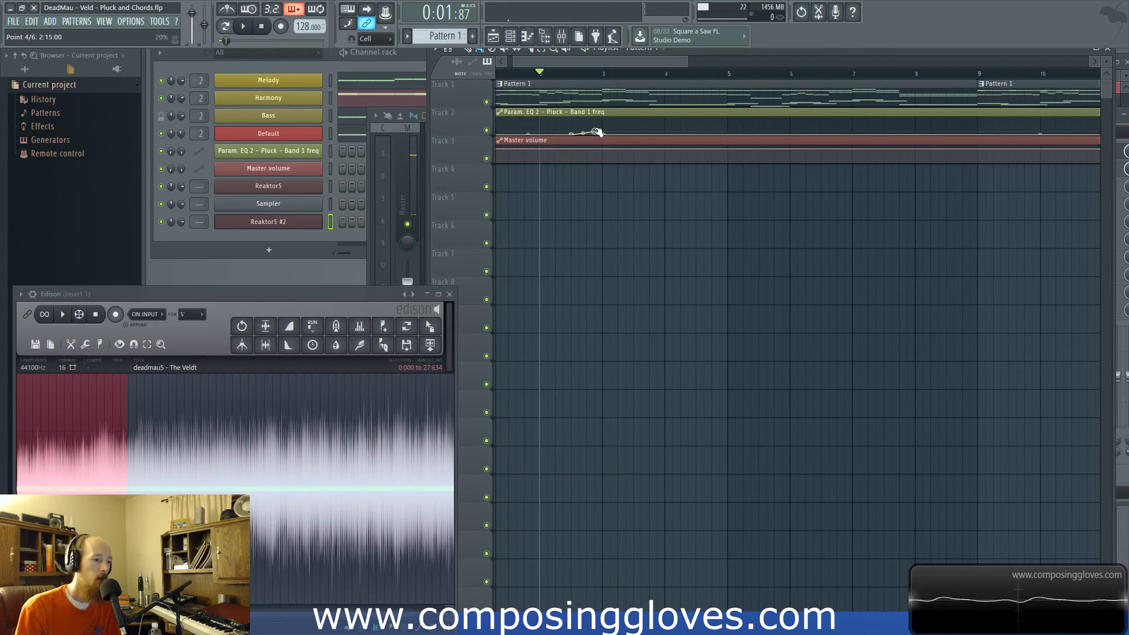
key("space")
scroll(596, 130, "up", 3)
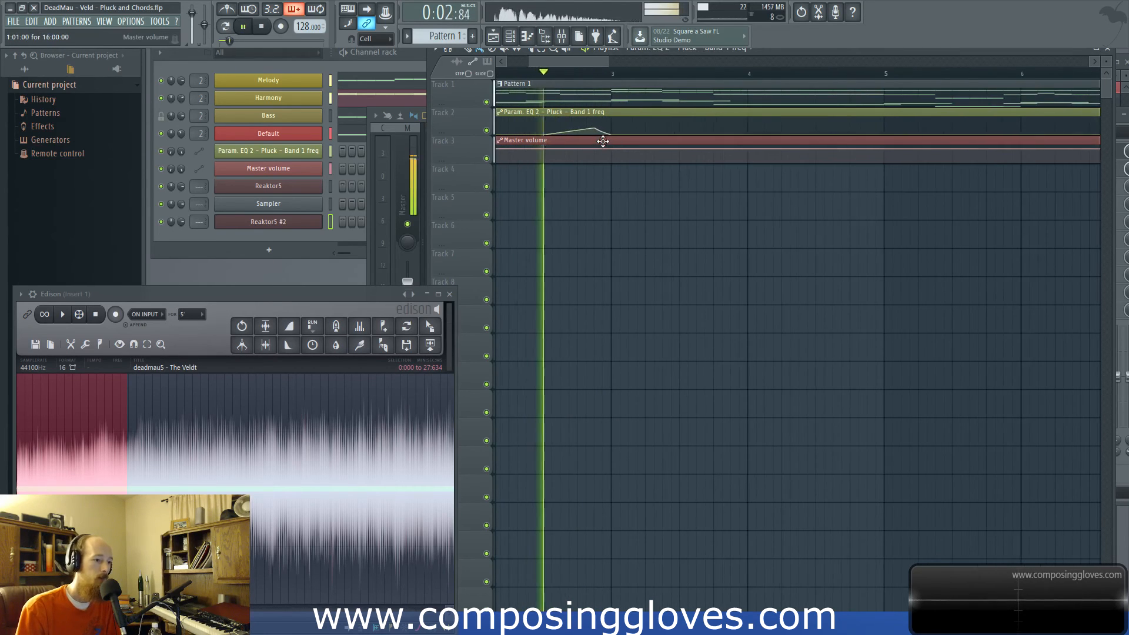
key("space")
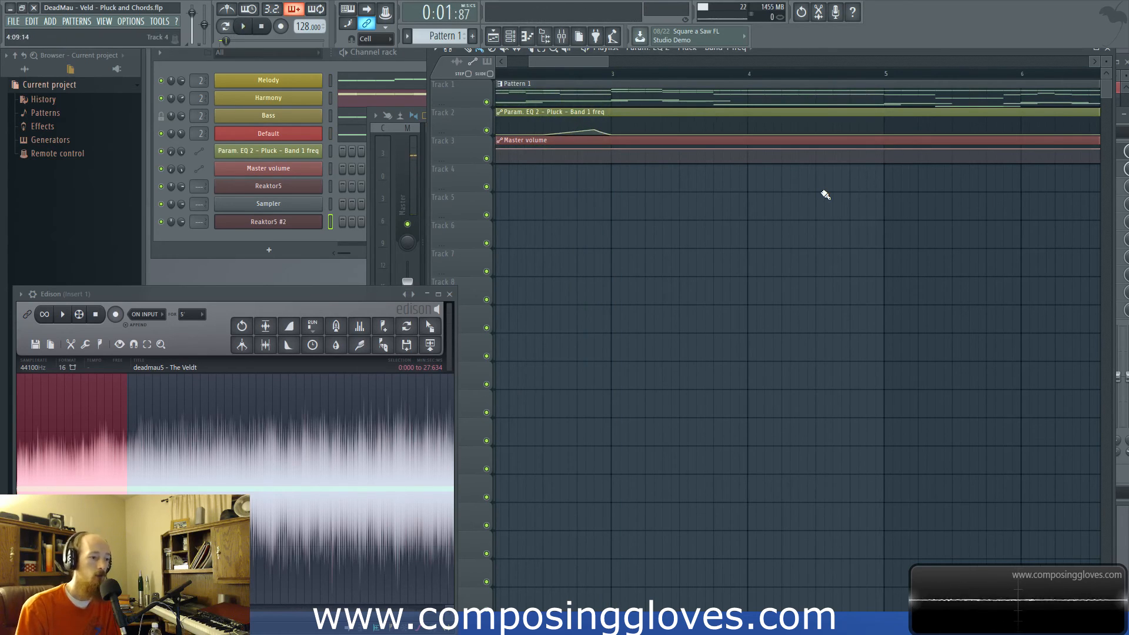
key("space")
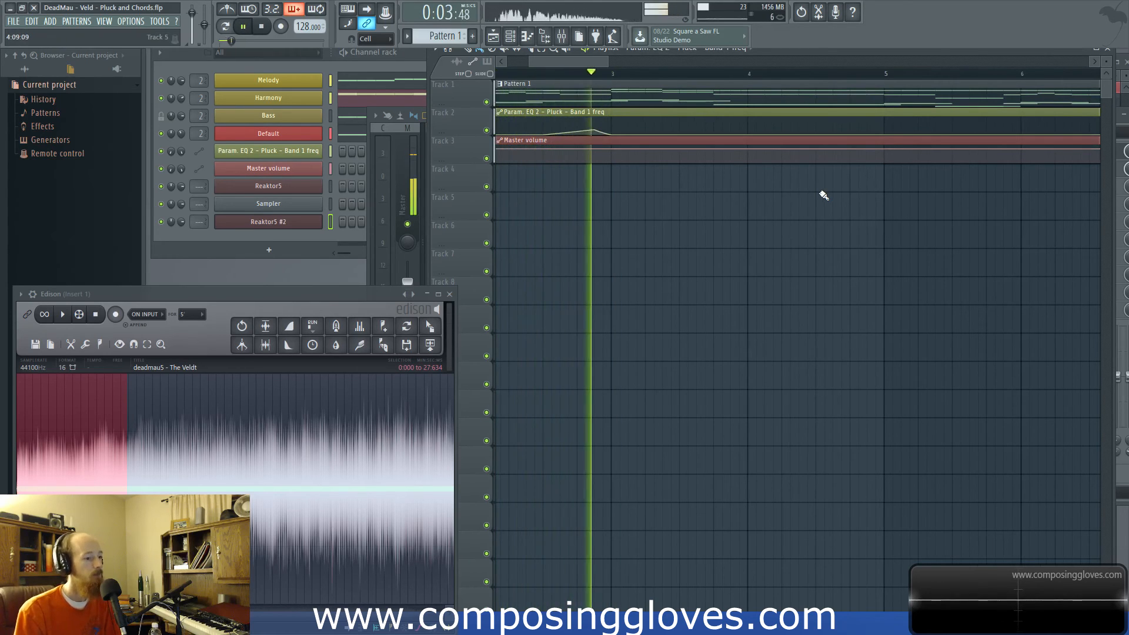
key("space")
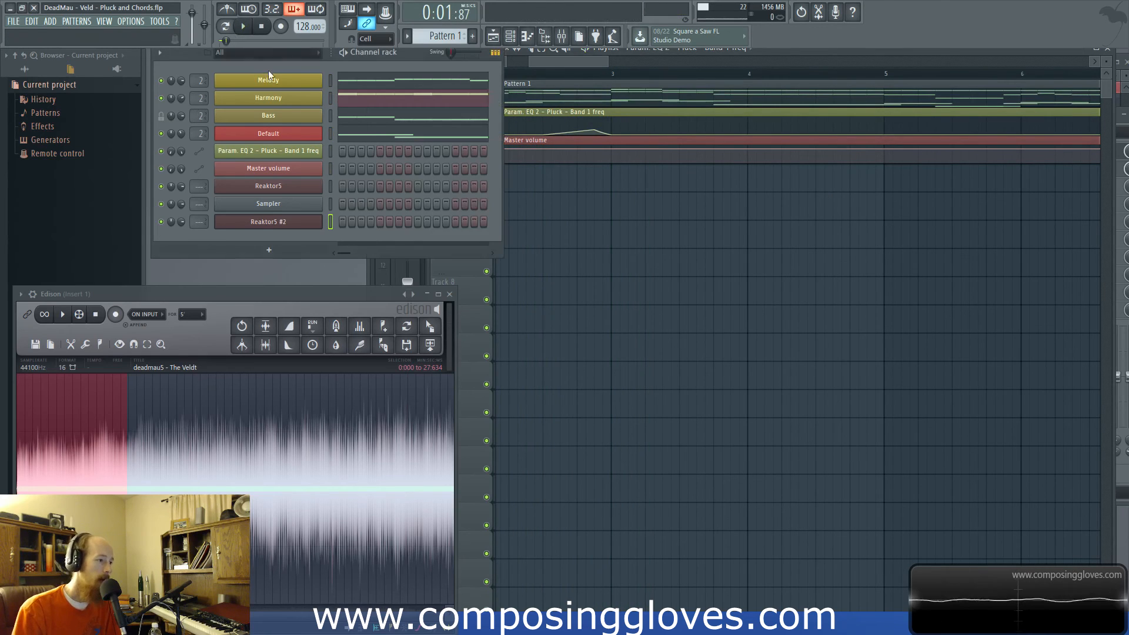
- Open the Melody and Harmony Monarks in turn and set Harmony's filter envelope decay to 28 during playback
left_click(268, 80)
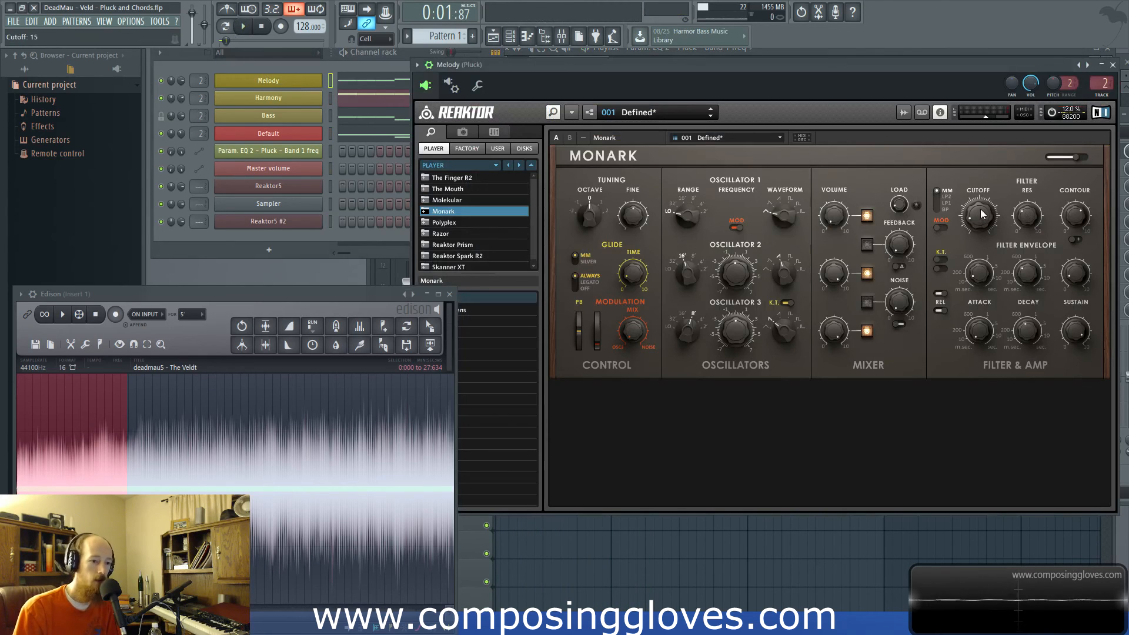
left_click(273, 97)
key("space")
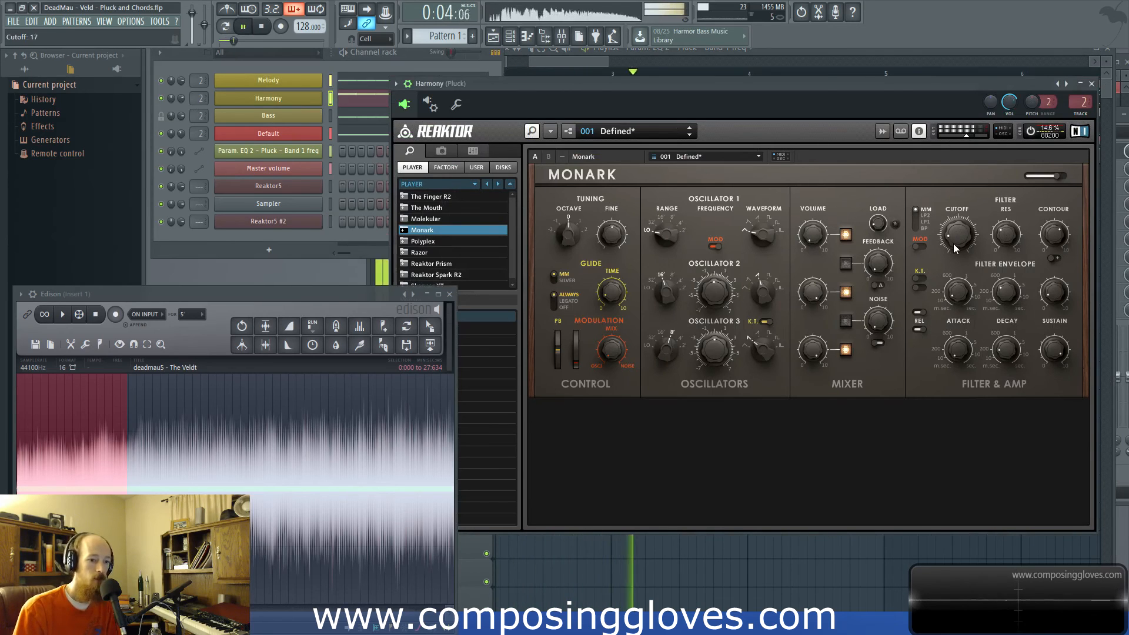
left_click_drag(1004, 284, 1012, 341)
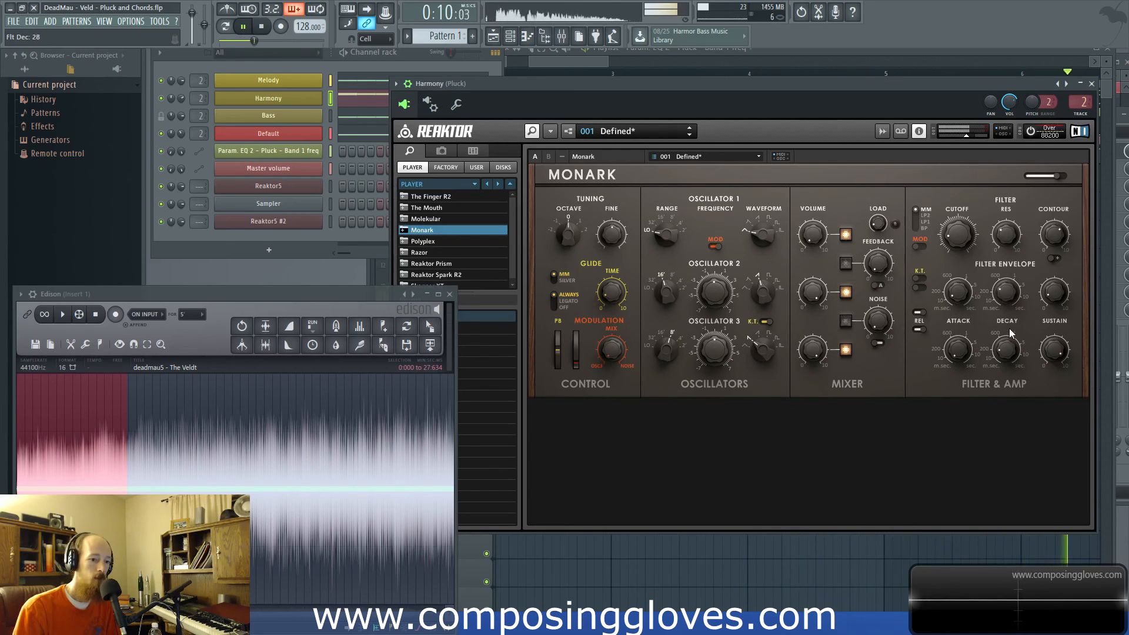
- Adjust the Melody Monark's filter envelope decay and set its cutoff to 22 and resonance to 5.3 during playback
left_click(268, 80)
left_click_drag(1017, 270, 1019, 284)
left_click_drag(985, 234, 980, 220)
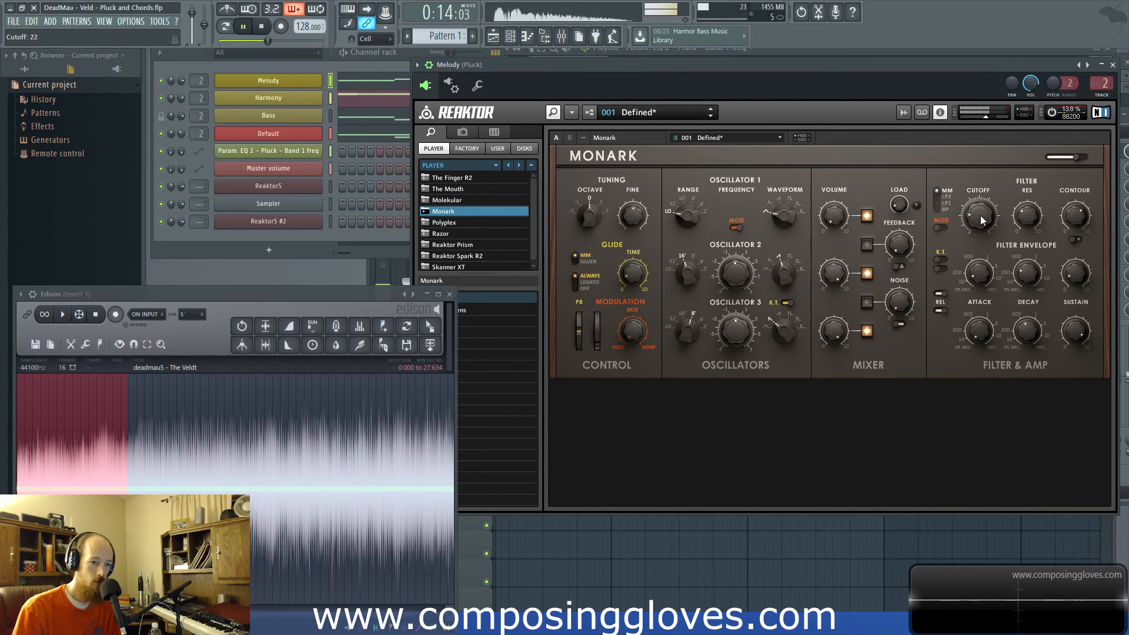
left_click_drag(1026, 213, 1024, 173)
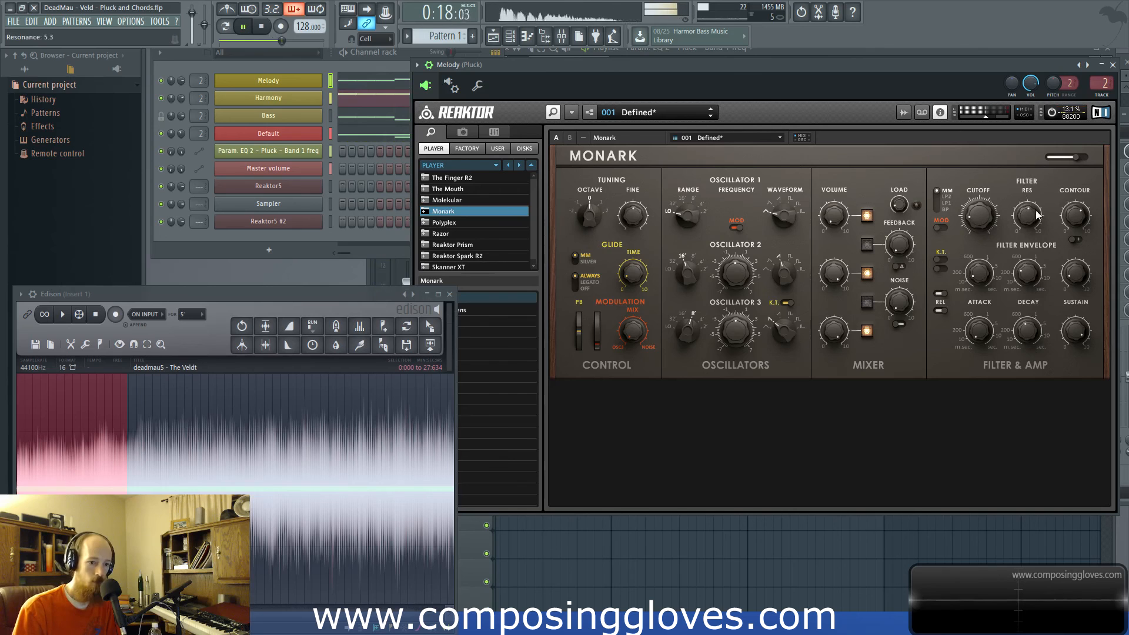
- Stop playback, move the Melody synth window below the playlist clips, and bring the playlist to the front
key("space")
left_click_drag(639, 68, 633, 193)
left_click(579, 58)
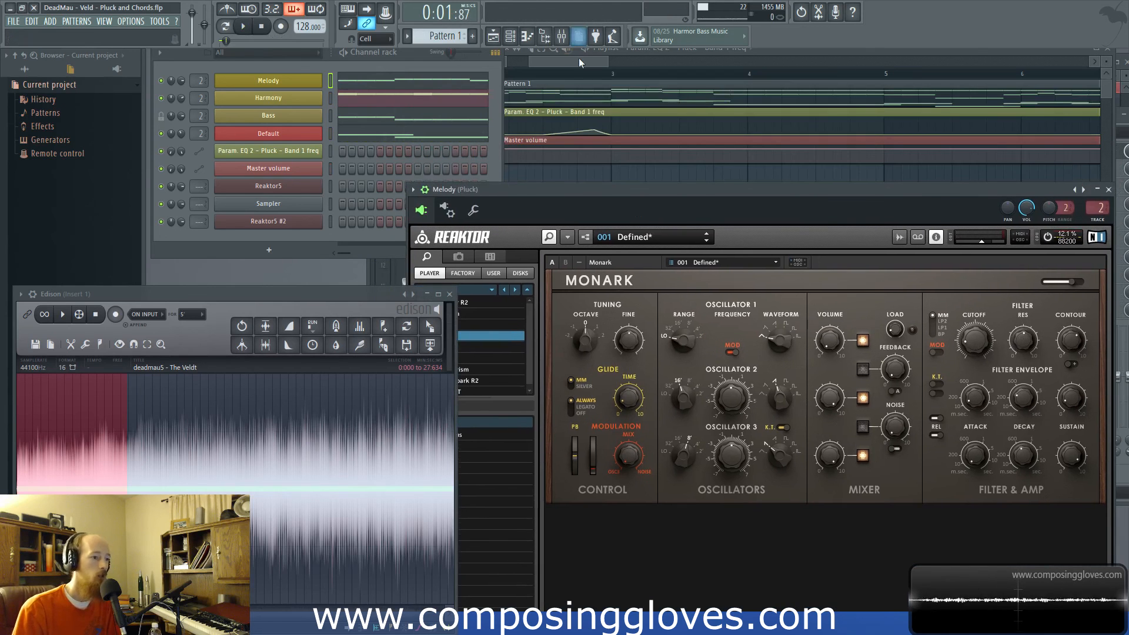
left_click(579, 58)
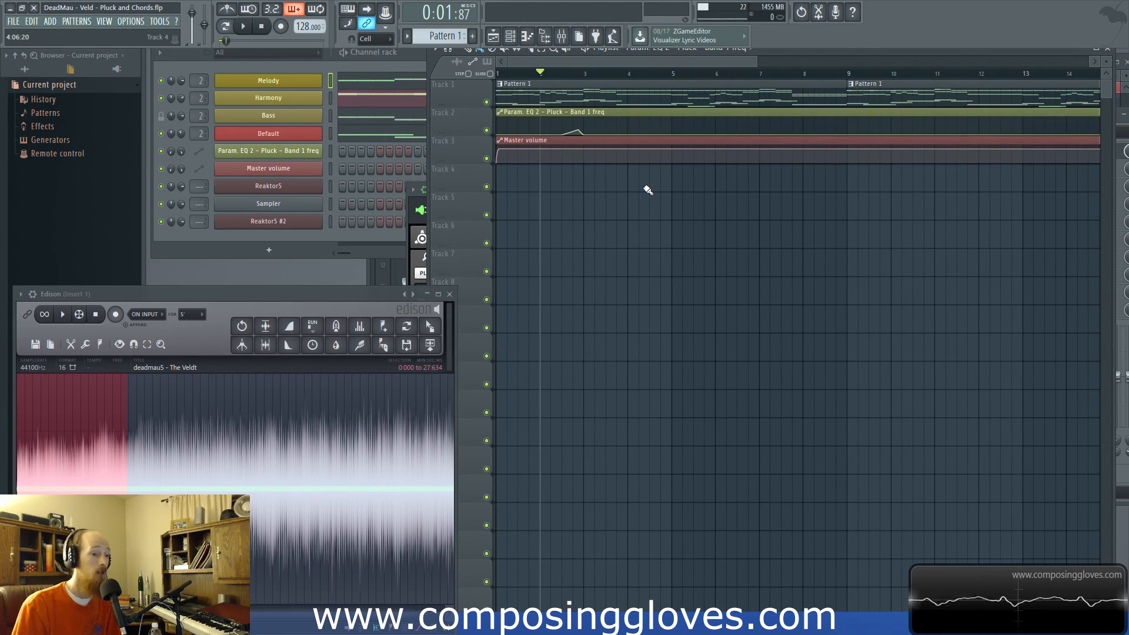